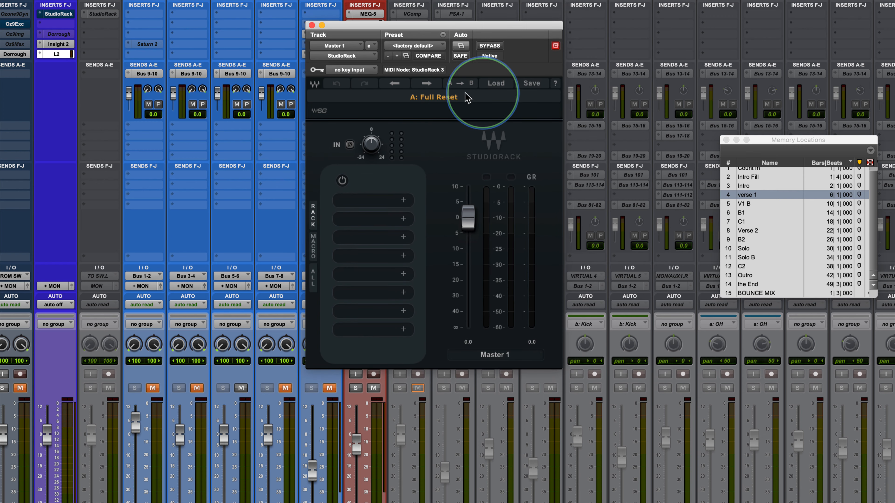
Examine StudioRack's input controls, the plugin list of the first rack slot, and the macro view
{"action": "left_click", "coordinate": [459, 96]}
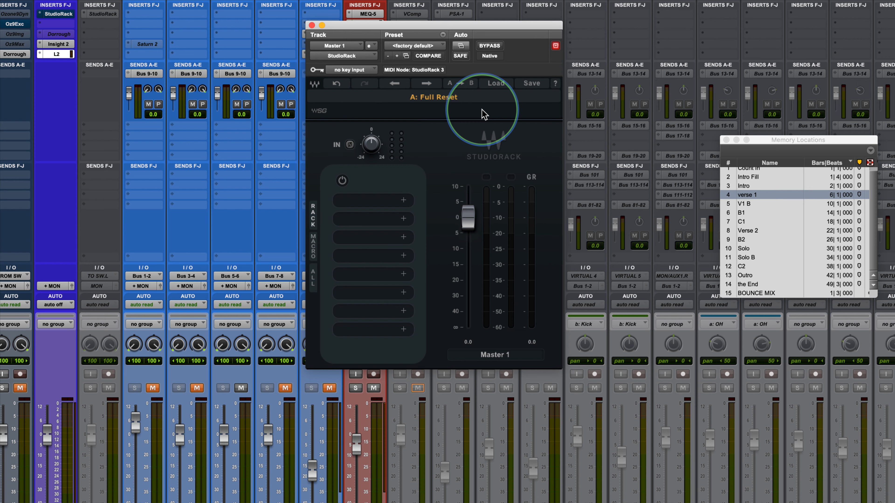
{"action": "left_click", "coordinate": [350, 144]}
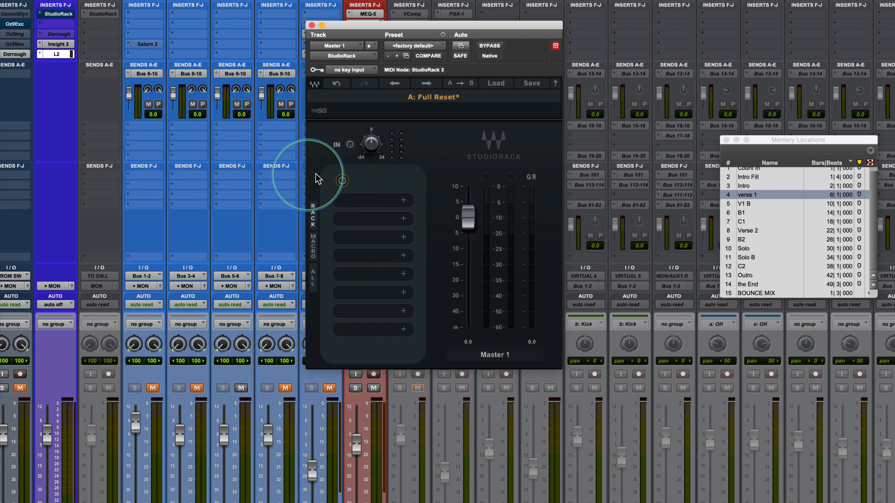
{"action": "left_click", "coordinate": [403, 201]}
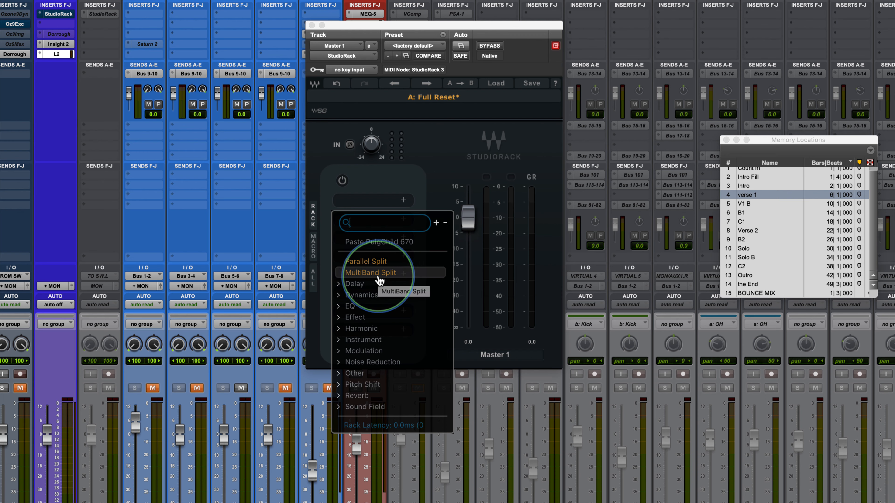
{"action": "left_click", "coordinate": [416, 191]}
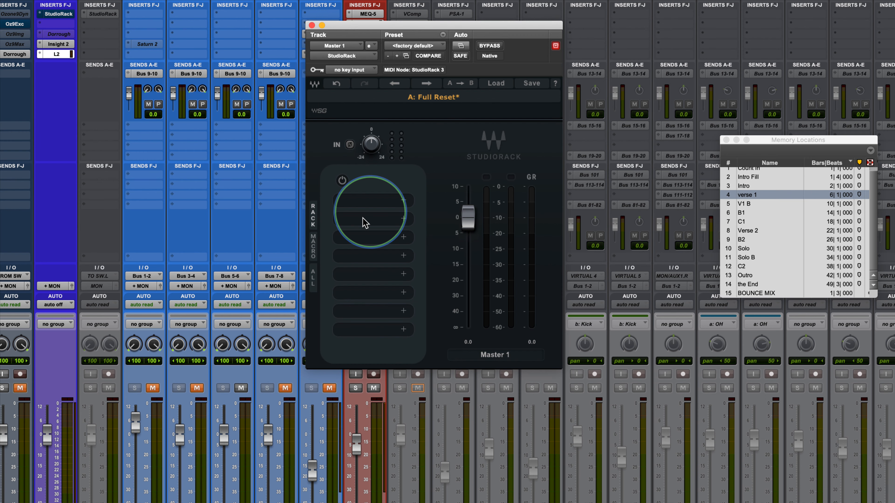
{"action": "left_click", "coordinate": [313, 248]}
{"action": "left_click", "coordinate": [312, 215]}
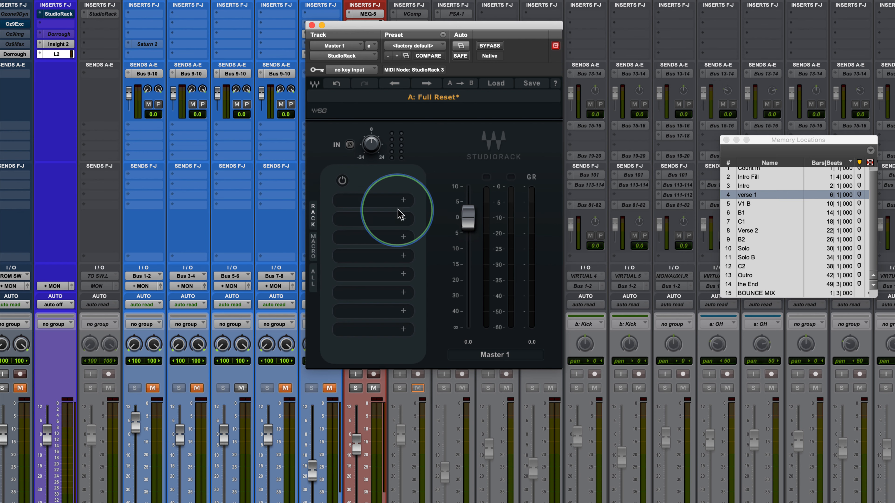
{"action": "left_click", "coordinate": [404, 201]}
{"action": "left_click", "coordinate": [403, 178]}
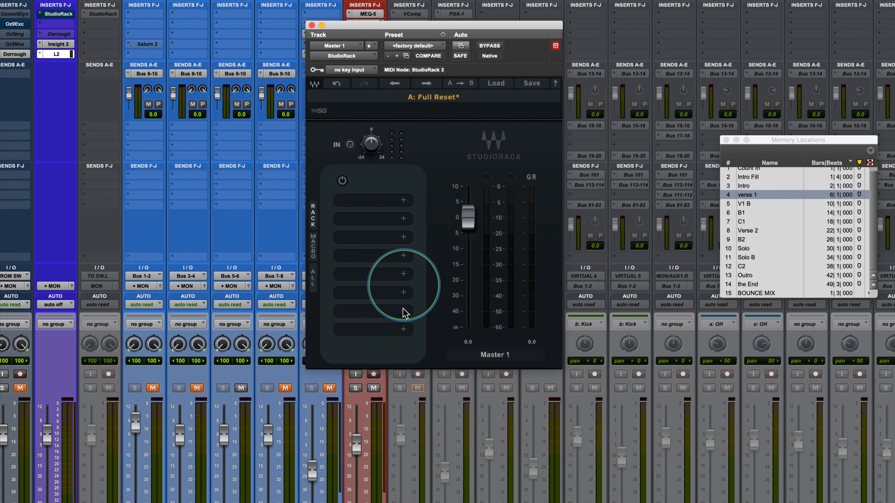
Show StudioRack's macro and rack sections together and reposition the widened plugin window over the mixer
{"action": "left_click", "coordinate": [313, 247]}
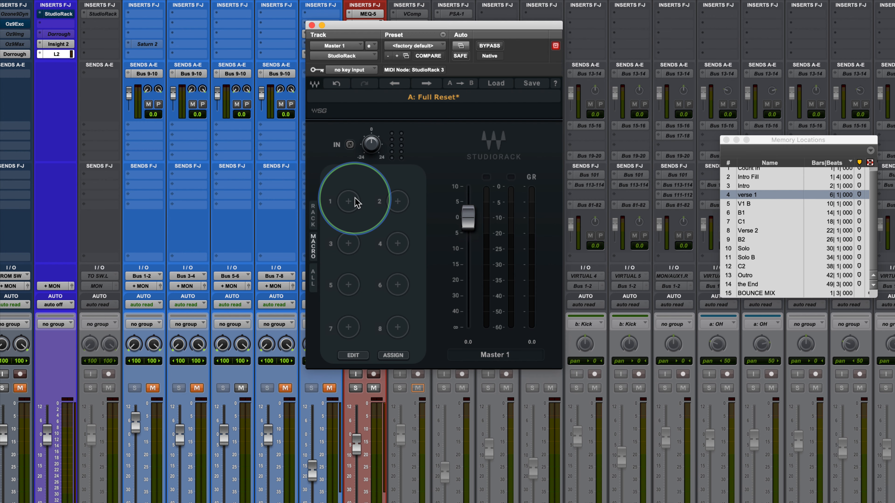
{"action": "left_click", "coordinate": [313, 284]}
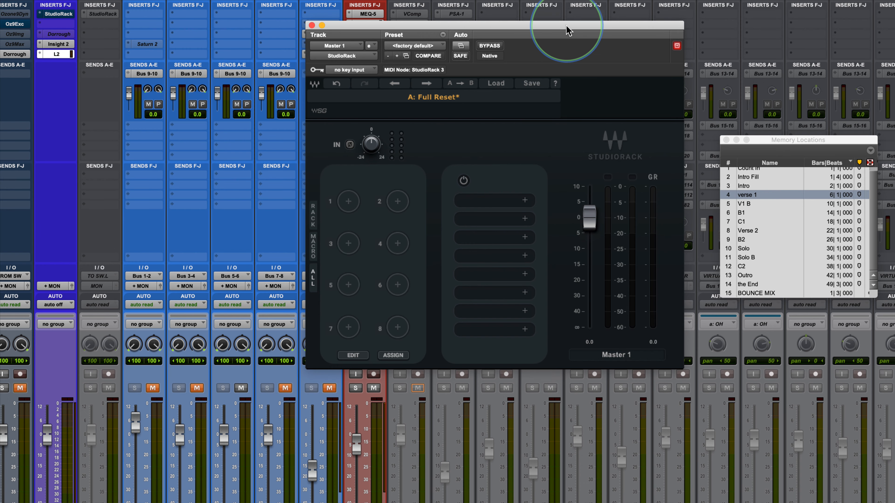
{"action": "left_click_drag", "start_coordinate": [567, 25], "coordinate": [502, 51]}
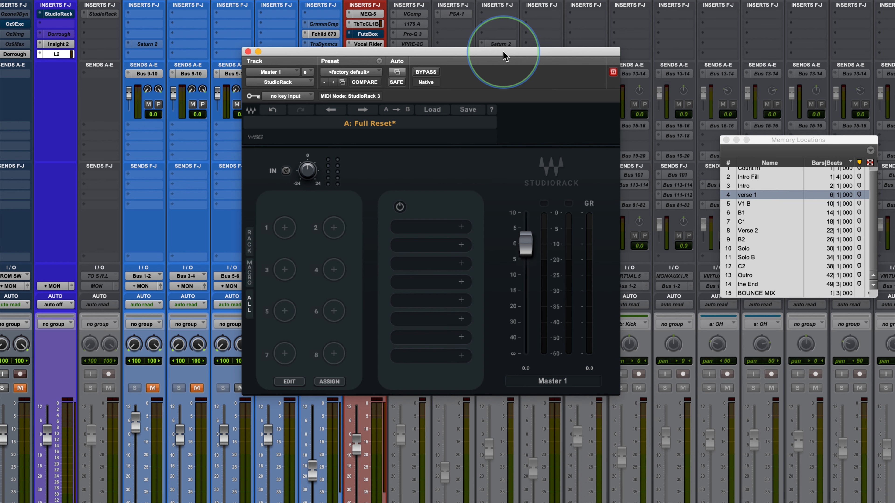
Insert SSLComp(sc) in the first rack slot, finding it with the search "ssl", and place its window beside the rack
{"action": "left_click", "coordinate": [460, 227]}
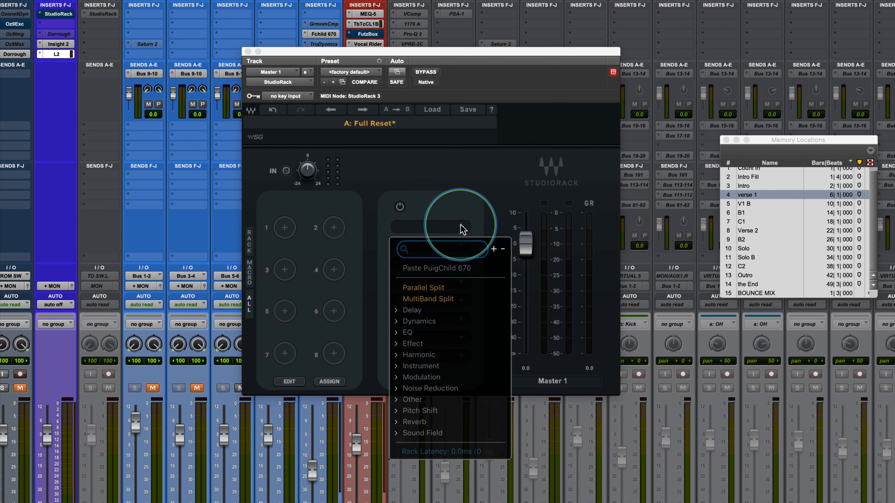
{"action": "type", "text": "ssl"}
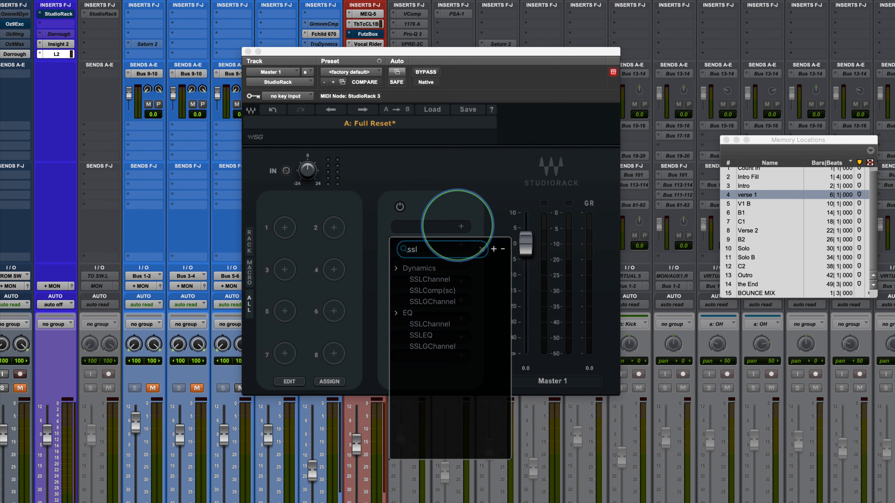
{"action": "left_click", "coordinate": [433, 291]}
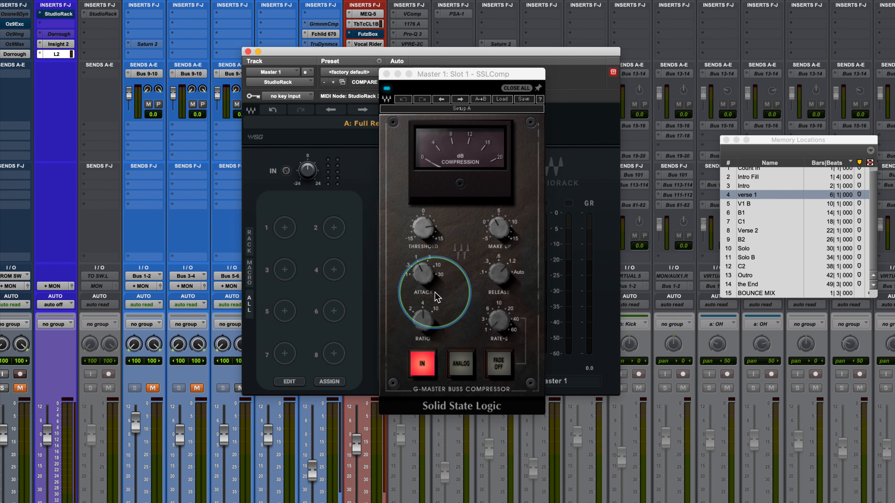
{"action": "left_click_drag", "start_coordinate": [473, 77], "coordinate": [632, 79]}
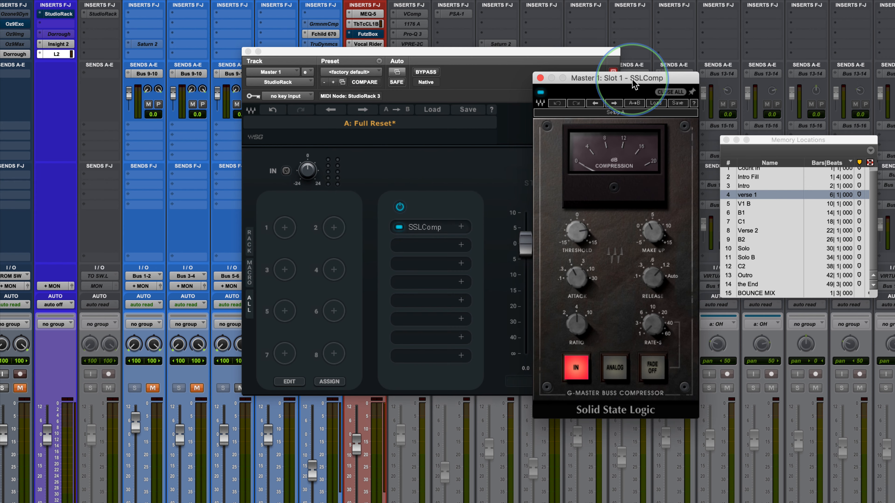
Insert H-EQ in the second rack slot and shift its window off the rack chain
{"action": "left_click", "coordinate": [459, 245]}
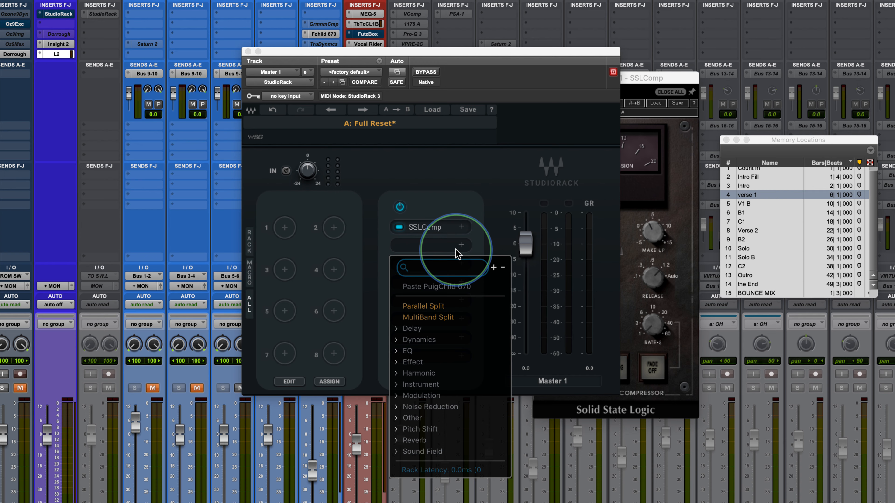
{"action": "type", "text": "H-EQ"}
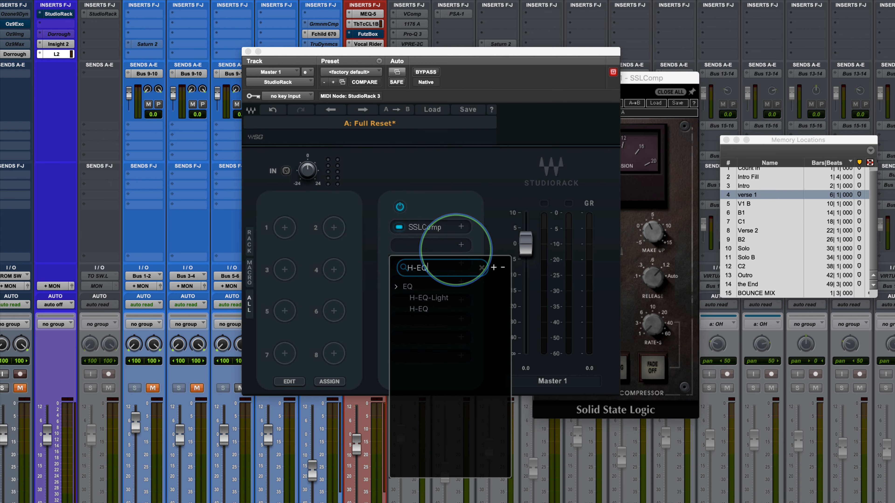
{"action": "left_click", "coordinate": [421, 309]}
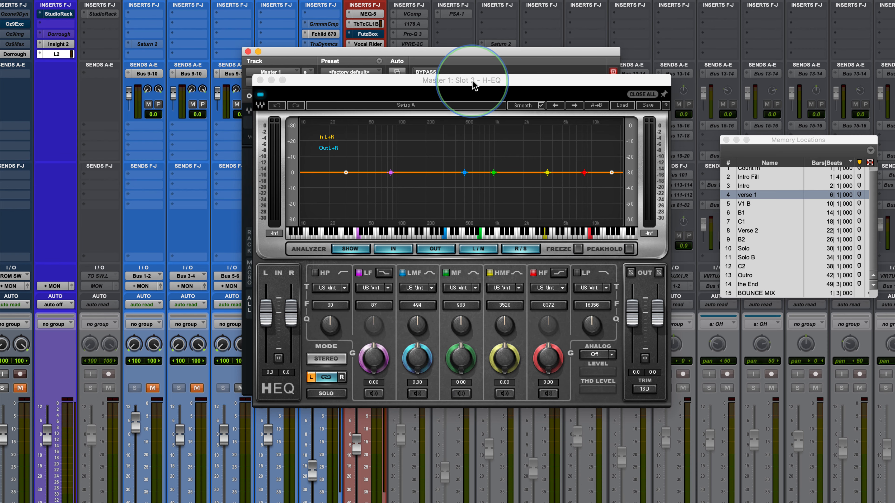
{"action": "left_click_drag", "start_coordinate": [475, 77], "coordinate": [704, 80]}
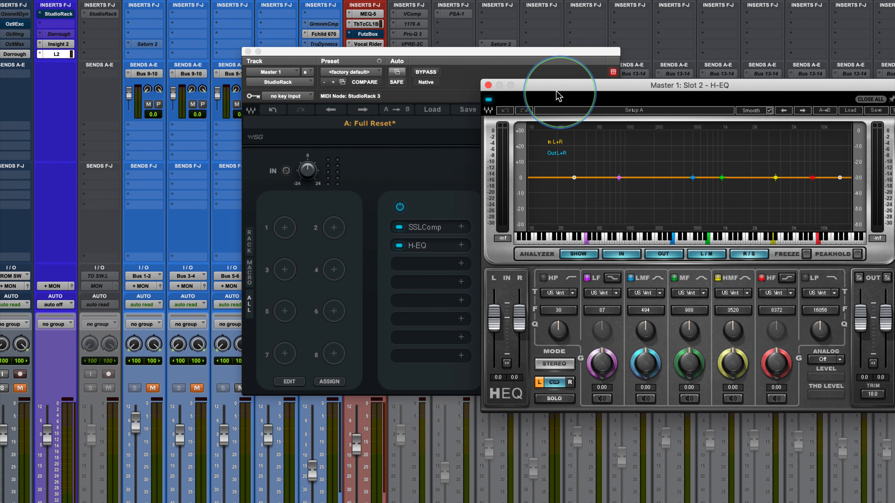
Close the H-EQ window and move H-EQ above SSLComp in the rack chain
{"action": "left_click", "coordinate": [488, 86]}
{"action": "mouse_move", "coordinate": [428, 244]}
{"action": "left_mouse_down"}
{"action": "mouse_move", "coordinate": [429, 220]}
{"action": "mouse_move", "coordinate": [429, 230]}
{"action": "left_mouse_up"}
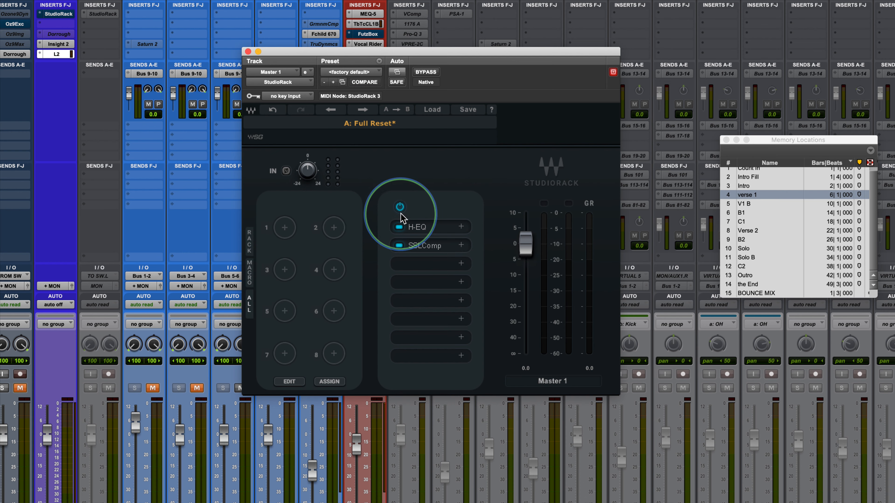
{"action": "left_click", "coordinate": [399, 227]}
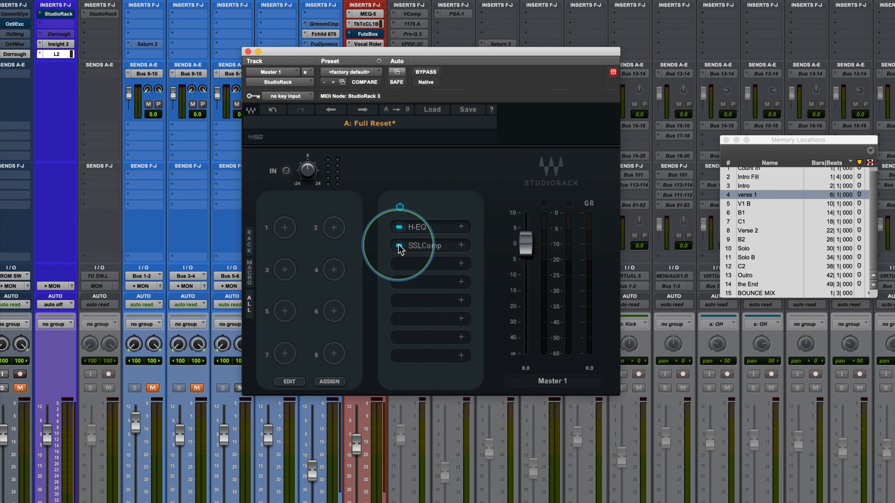
Pin the H-EQ and SSLComp windows open on opposite sides of the rack, and close all of them at once
{"action": "left_click", "coordinate": [417, 227]}
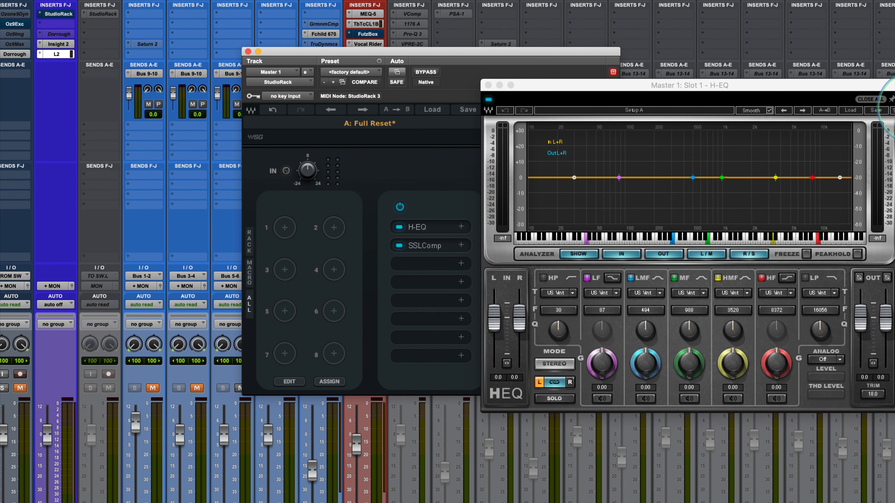
{"action": "left_click_drag", "start_coordinate": [888, 85], "coordinate": [854, 88]}
{"action": "left_click_drag", "start_coordinate": [799, 83], "coordinate": [819, 78]}
{"action": "left_click", "coordinate": [426, 249]}
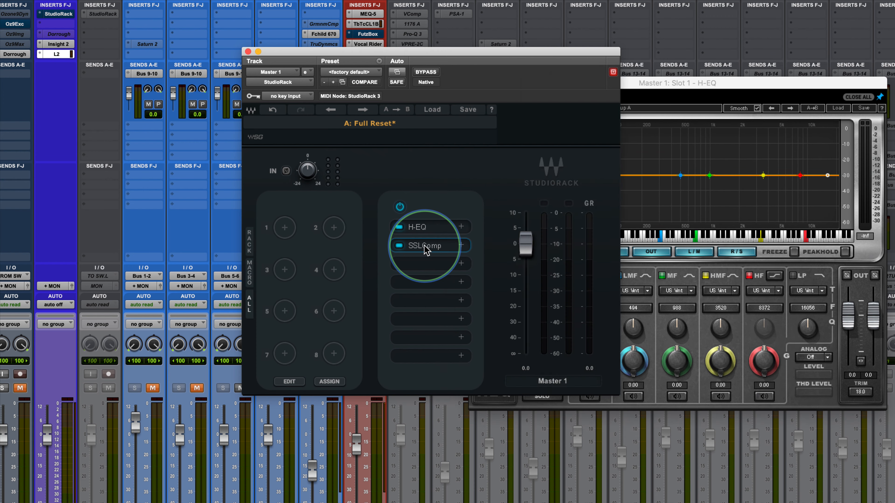
{"action": "left_click_drag", "start_coordinate": [662, 85], "coordinate": [194, 94]}
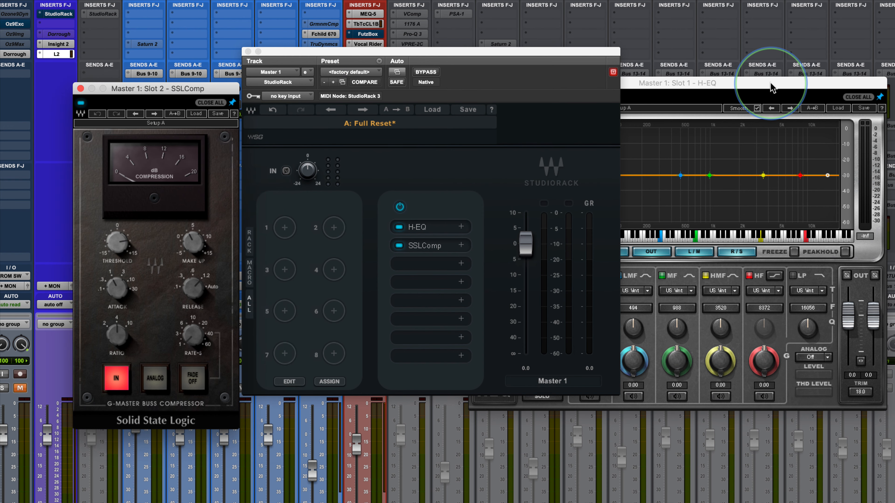
{"action": "left_click_drag", "start_coordinate": [770, 88], "coordinate": [786, 83]}
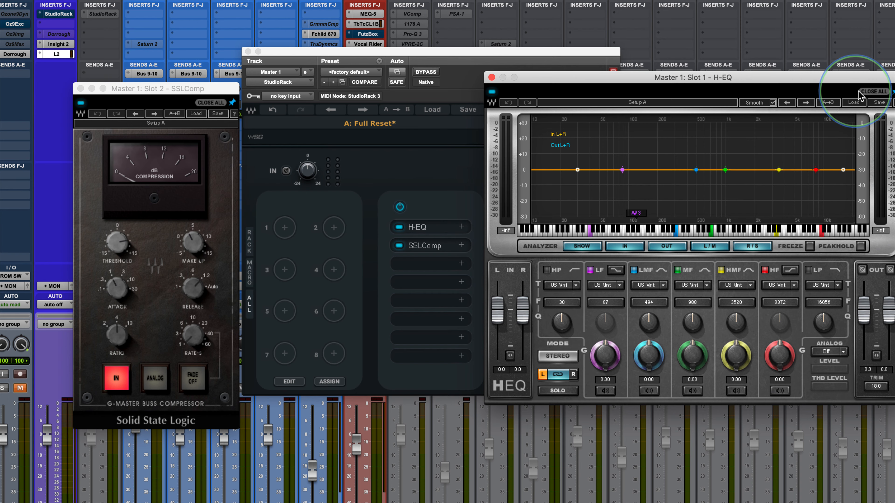
{"action": "left_click", "coordinate": [872, 92]}
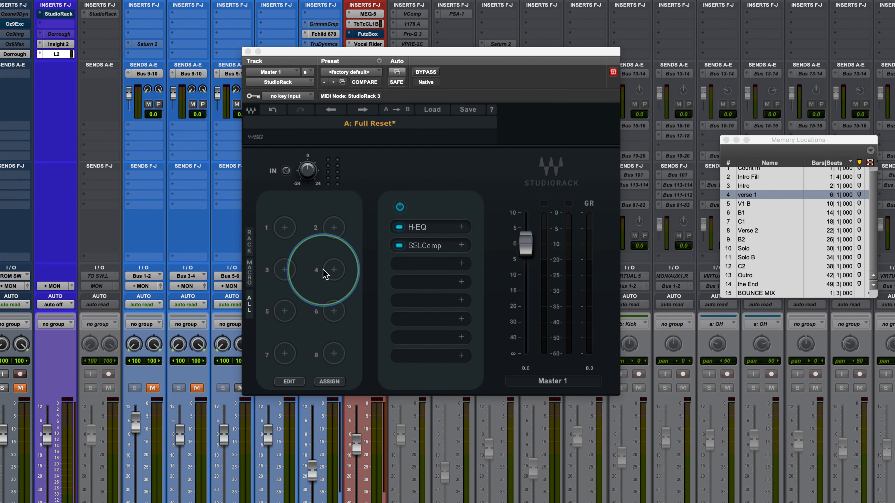
Reopen SSLComp and look through its factory presets and StudioRack's own factory presets
{"action": "left_click", "coordinate": [422, 247]}
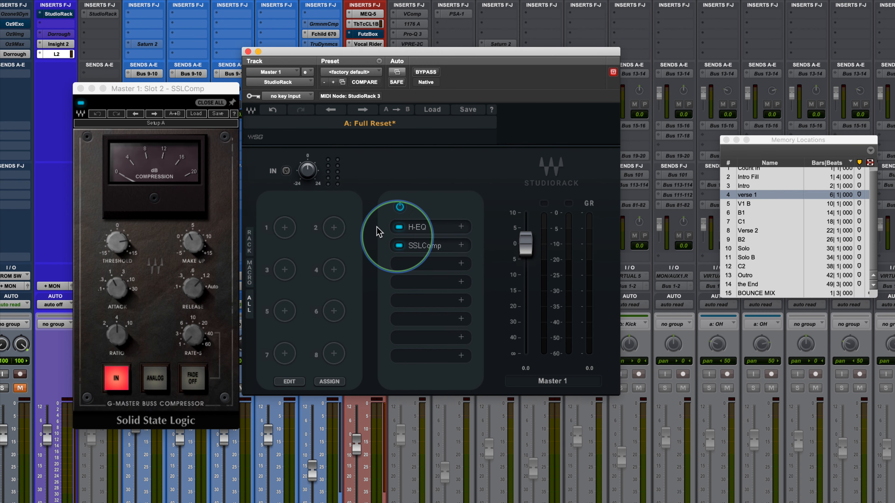
{"action": "left_click", "coordinate": [196, 114]}
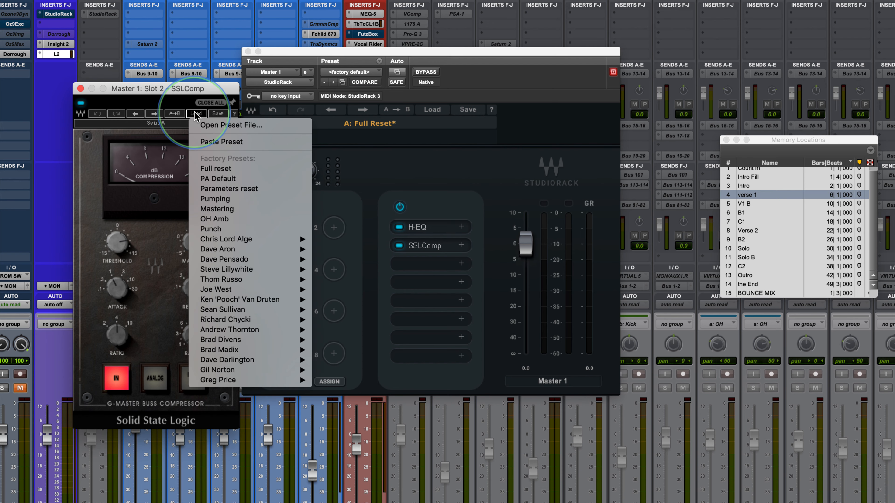
{"action": "left_click", "coordinate": [181, 105]}
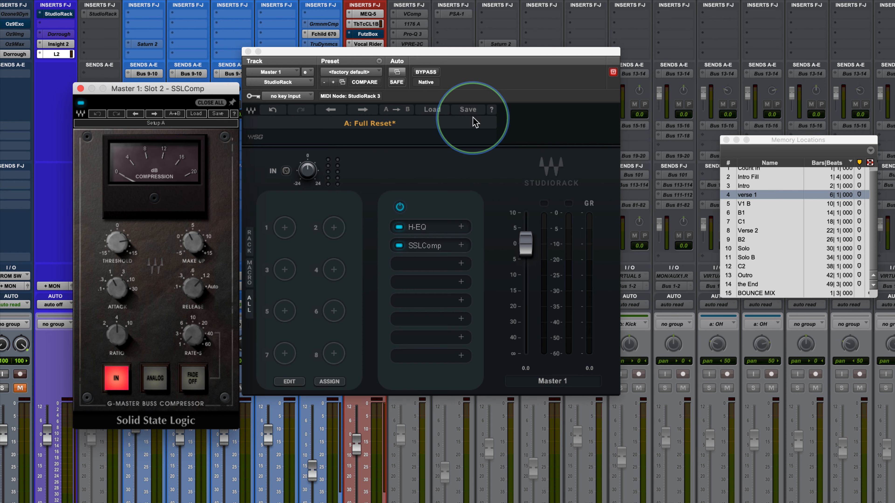
{"action": "left_click", "coordinate": [436, 110]}
{"action": "mouse_move", "coordinate": [446, 172]}
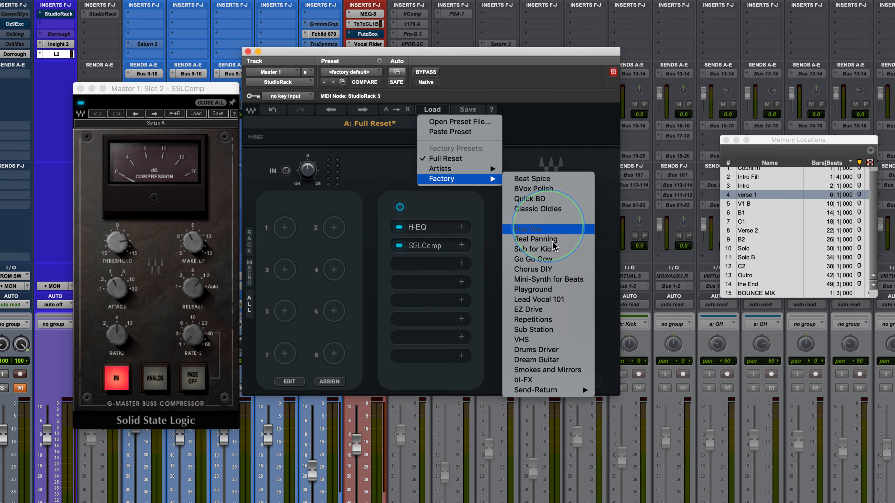
{"action": "left_click", "coordinate": [479, 82]}
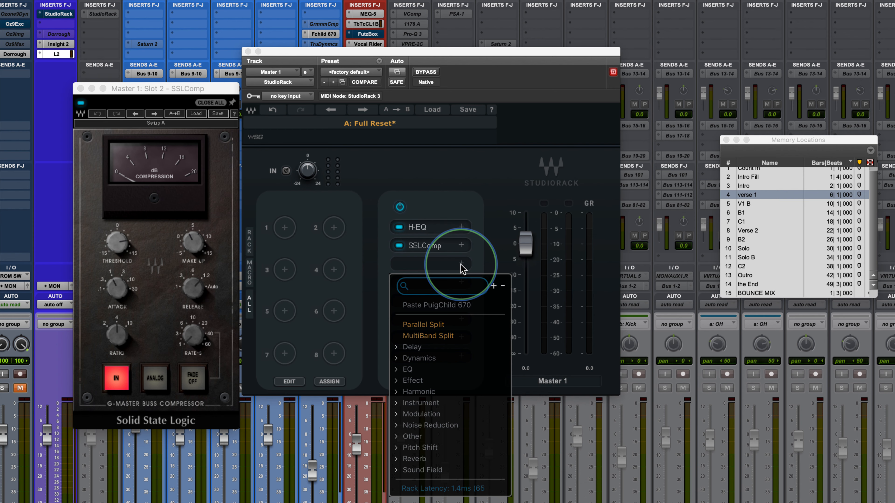
Add a Parallel Split in the third rack slot and insert PuigChild 670 in the first slot of its second chain
{"action": "left_click", "coordinate": [427, 324]}
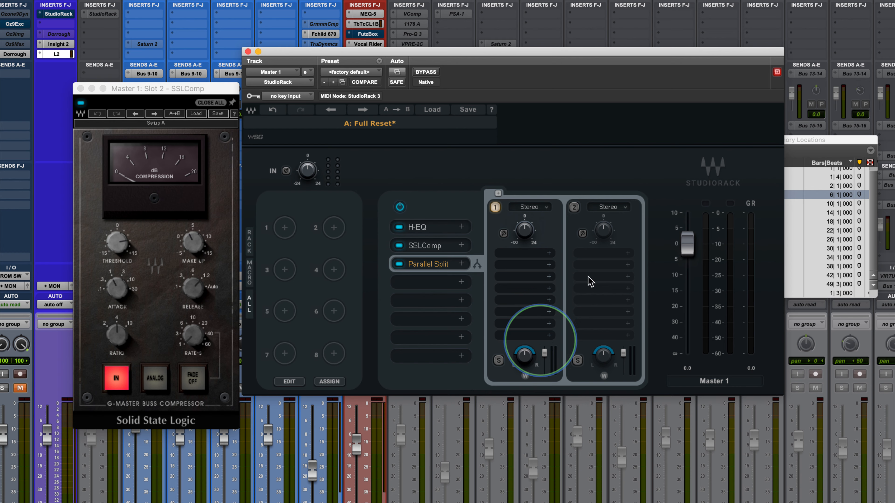
{"action": "left_click", "coordinate": [617, 254]}
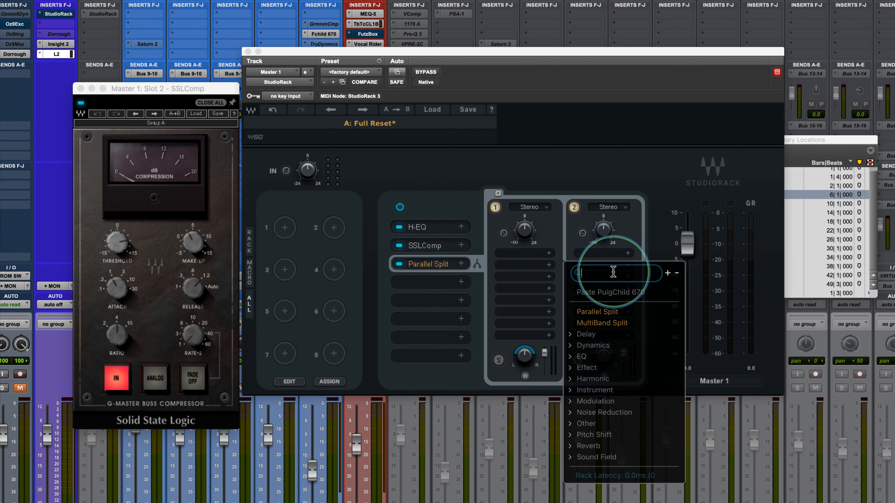
{"action": "type", "text": "puig"}
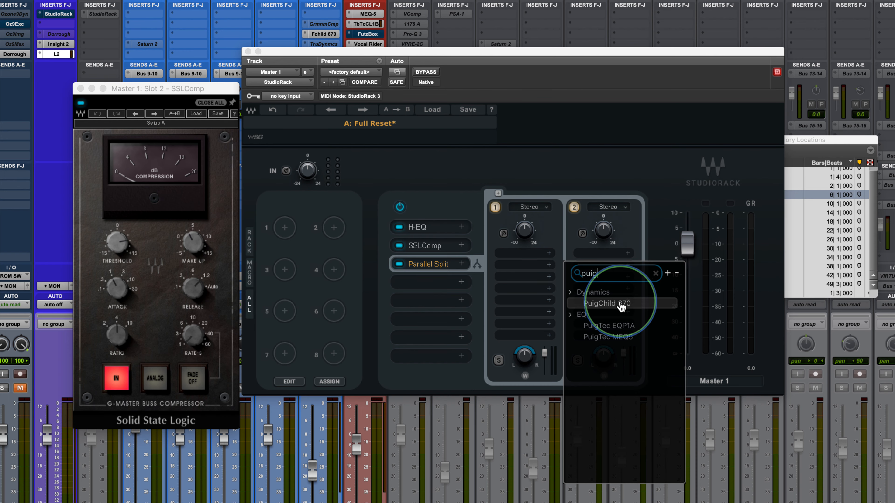
{"action": "left_click", "coordinate": [614, 303]}
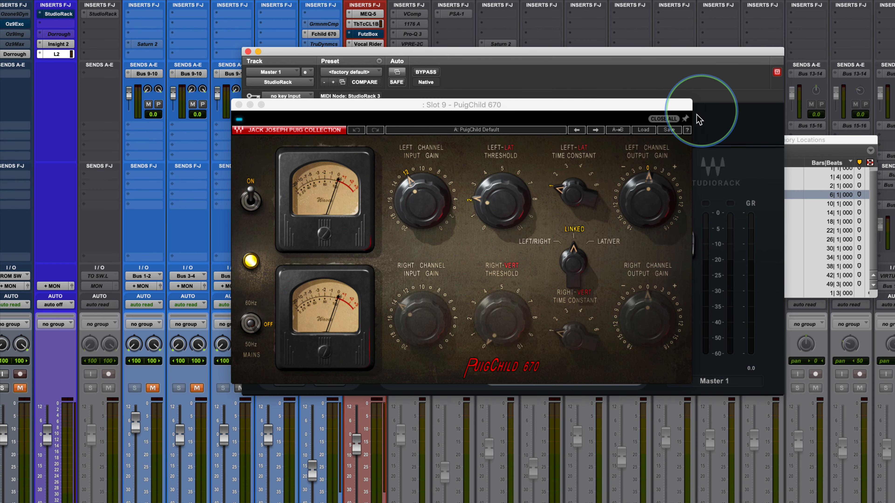
Load the PAR PUIG preset in PuigChild 670 and move its window away from the parallel chains
{"action": "left_click", "coordinate": [643, 129]}
{"action": "left_click", "coordinate": [666, 436]}
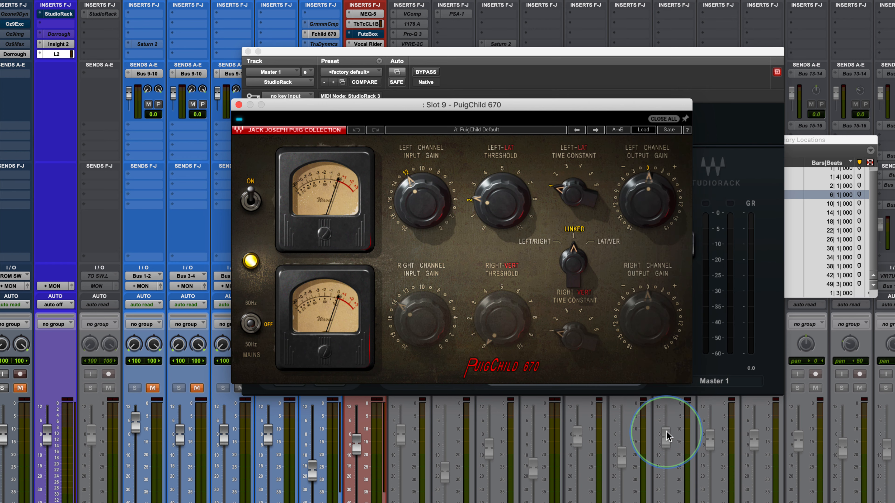
{"action": "left_click_drag", "start_coordinate": [560, 110], "coordinate": [376, 90]}
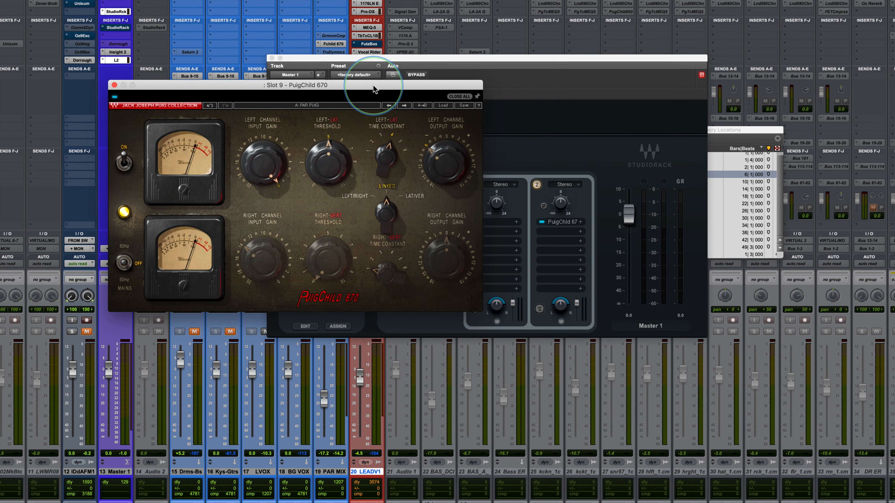
Move the PuigChild 670 window aside, lower the second parallel chain's fader almost fully, and solo the first chain
{"action": "left_click_drag", "start_coordinate": [376, 90], "coordinate": [281, 139]}
{"action": "left_click_drag", "start_coordinate": [576, 303], "coordinate": [583, 360]}
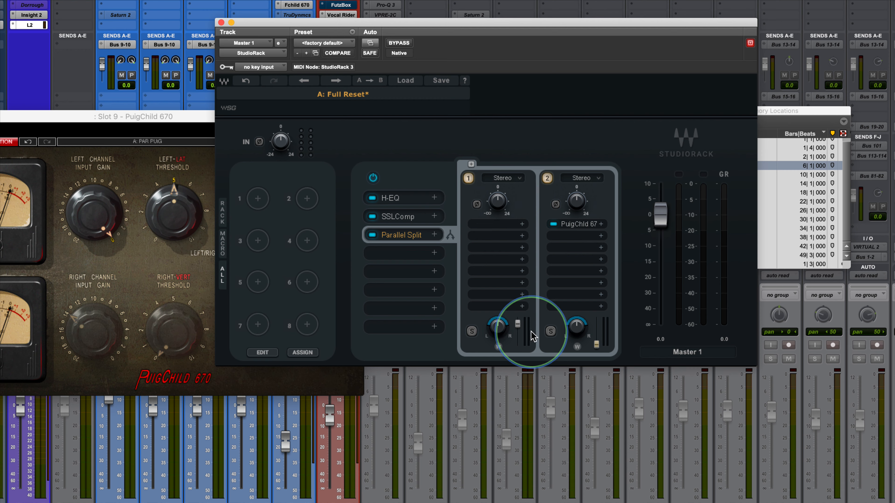
{"action": "left_click", "coordinate": [472, 332]}
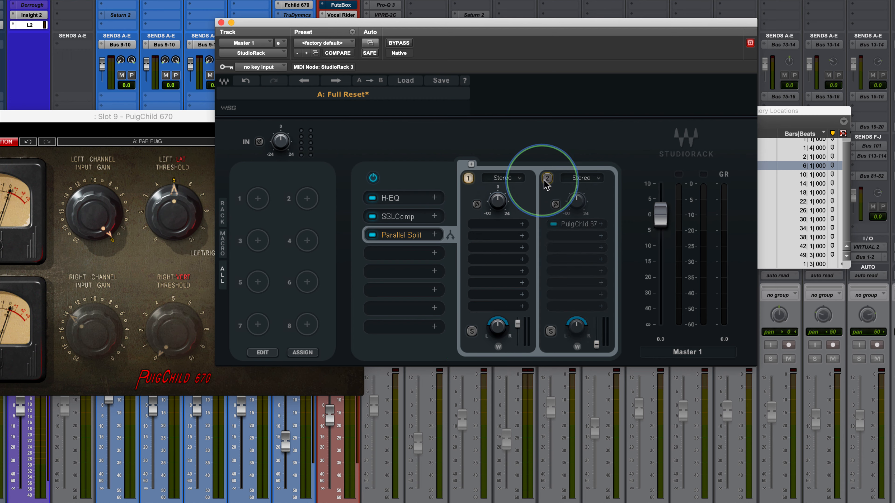
Set the first parallel chain to Mid and the second to Sides, and open the second chain's PuigChild compressor
{"action": "left_click", "coordinate": [597, 179]}
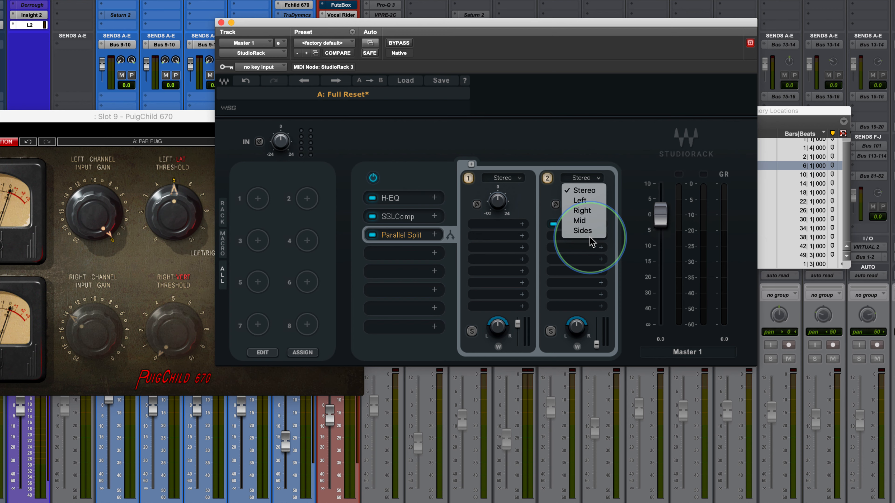
{"action": "left_click", "coordinate": [538, 165]}
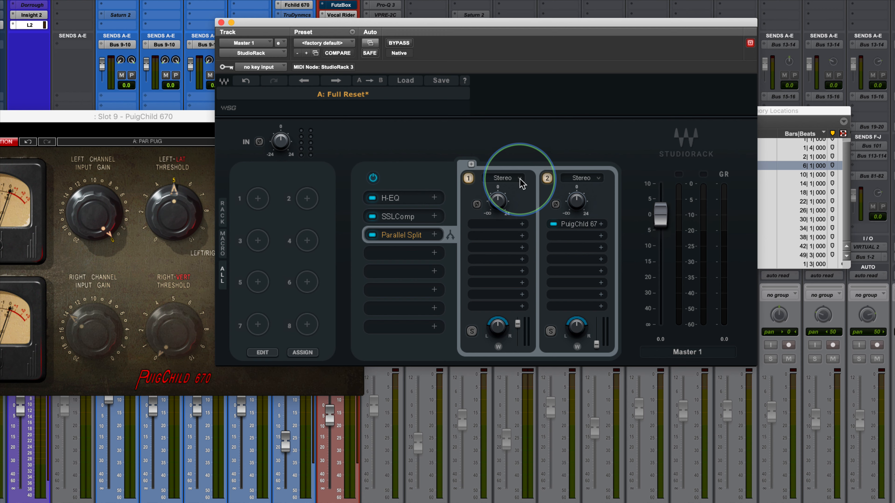
{"action": "left_click", "coordinate": [517, 179]}
{"action": "left_click", "coordinate": [512, 220]}
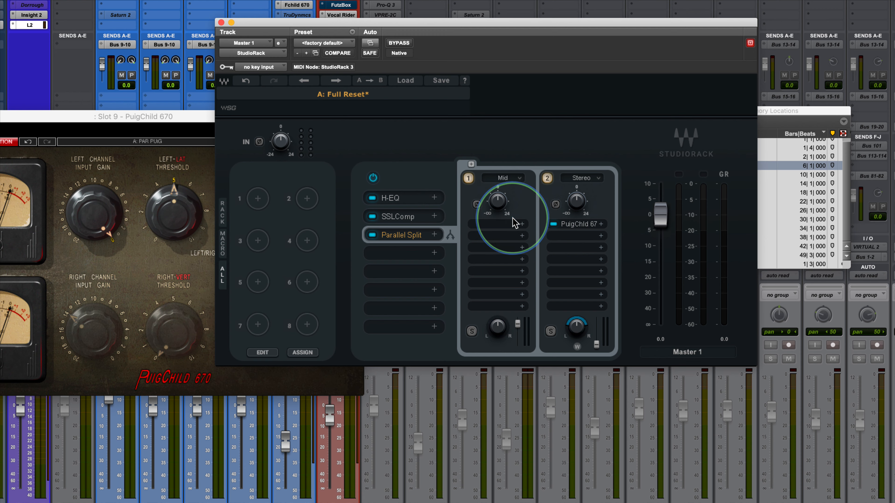
{"action": "left_click", "coordinate": [598, 178]}
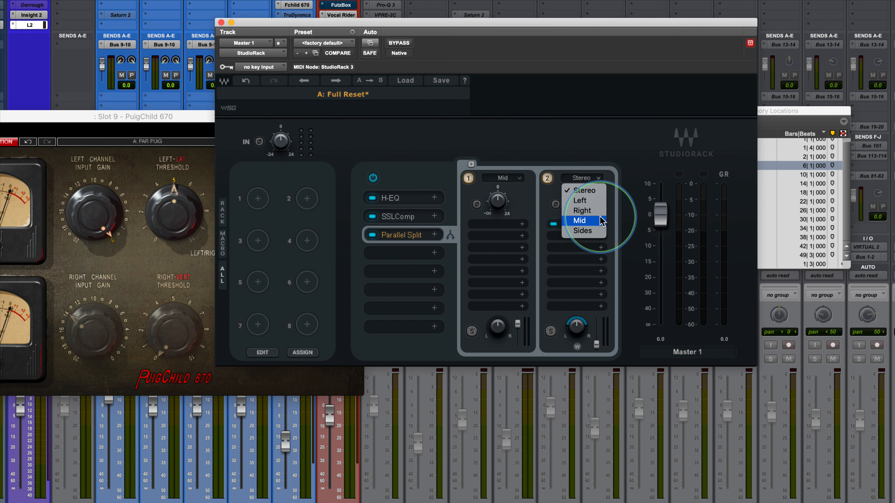
{"action": "left_click", "coordinate": [582, 230]}
{"action": "left_click", "coordinate": [579, 224]}
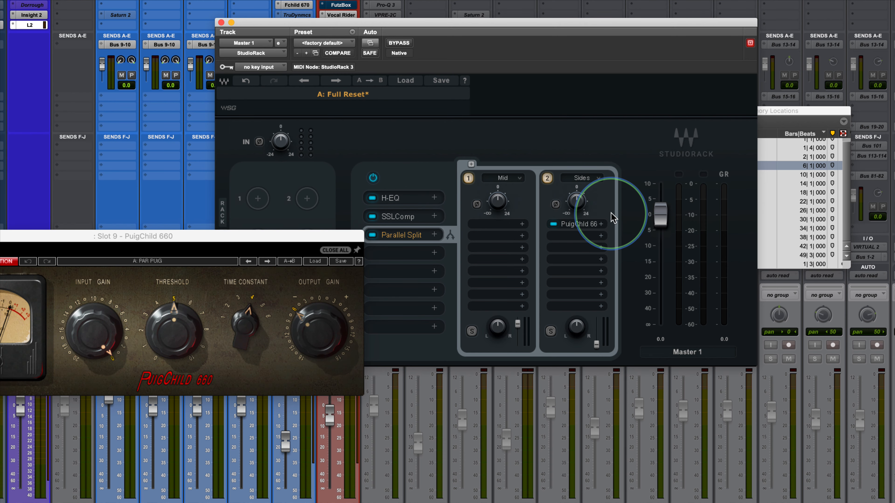
Return both parallel chains to Stereo
{"action": "left_click", "coordinate": [519, 178]}
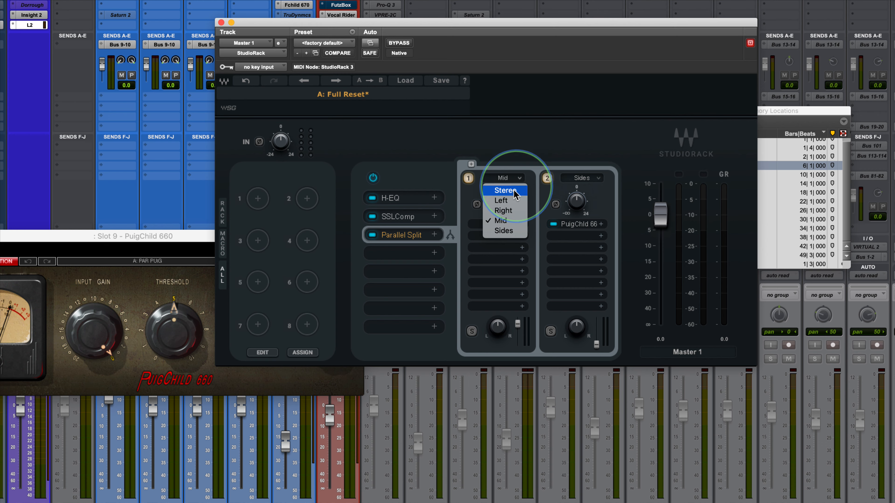
{"action": "left_click", "coordinate": [505, 190]}
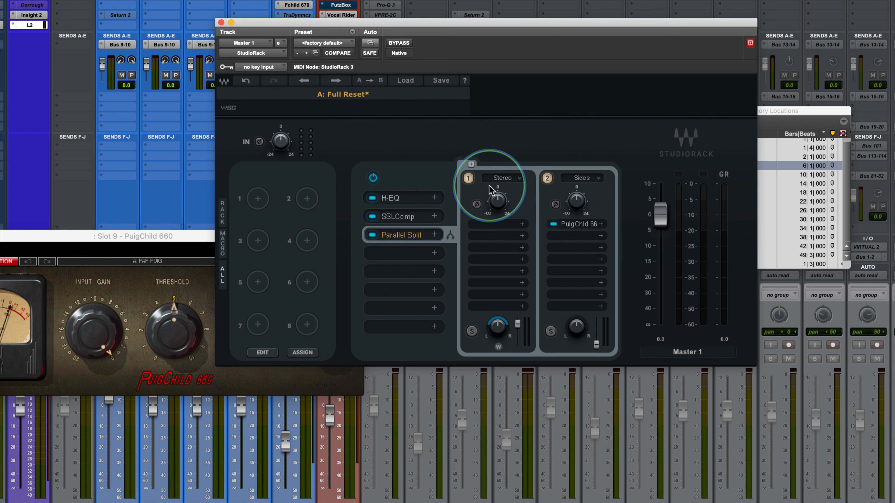
{"action": "left_click", "coordinate": [599, 178]}
{"action": "left_click", "coordinate": [594, 192]}
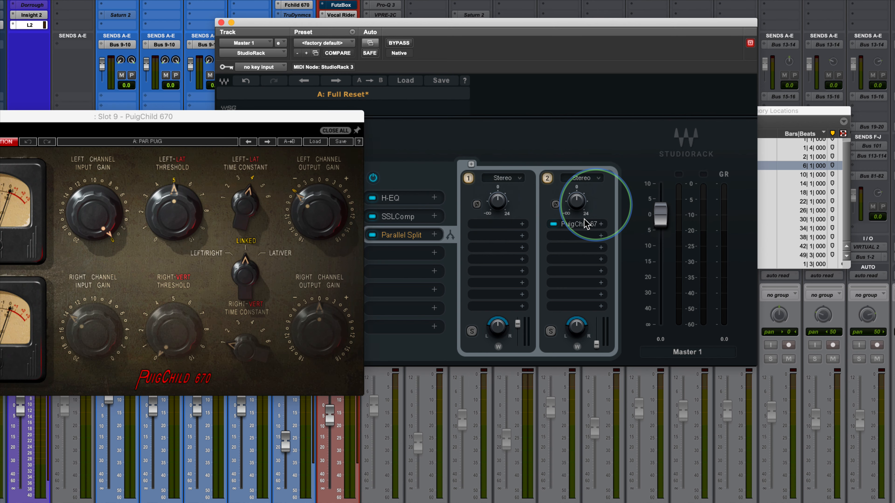
Reposition the PuigChild 670 and StudioRack windows in the mixer and nudge the second parallel chain's fader
{"action": "left_click_drag", "start_coordinate": [327, 111], "coordinate": [421, 99]}
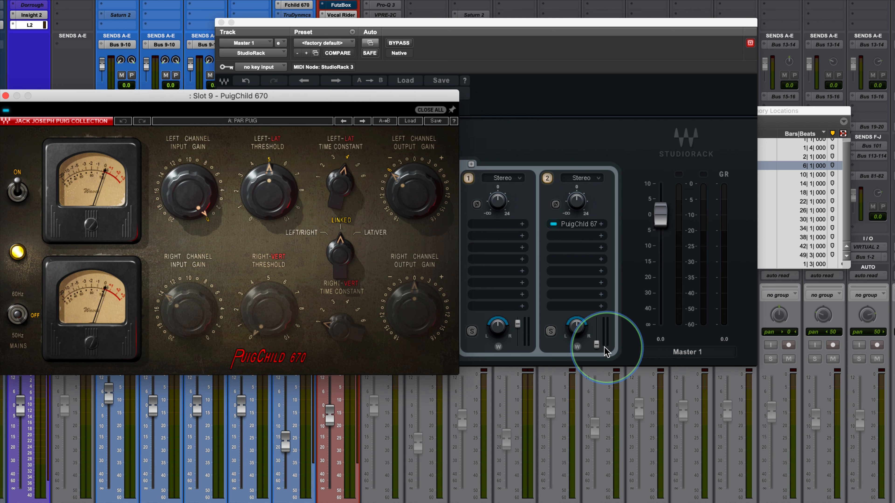
{"action": "left_click", "coordinate": [596, 345]}
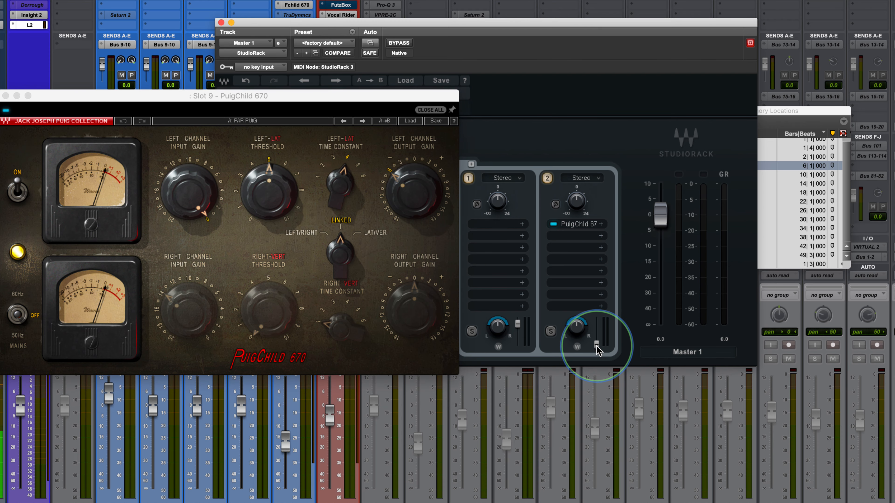
{"action": "mouse_move", "coordinate": [596, 346]}
{"action": "left_mouse_down"}
{"action": "mouse_move", "coordinate": [596, 331]}
{"action": "mouse_move", "coordinate": [597, 345]}
{"action": "left_mouse_up"}
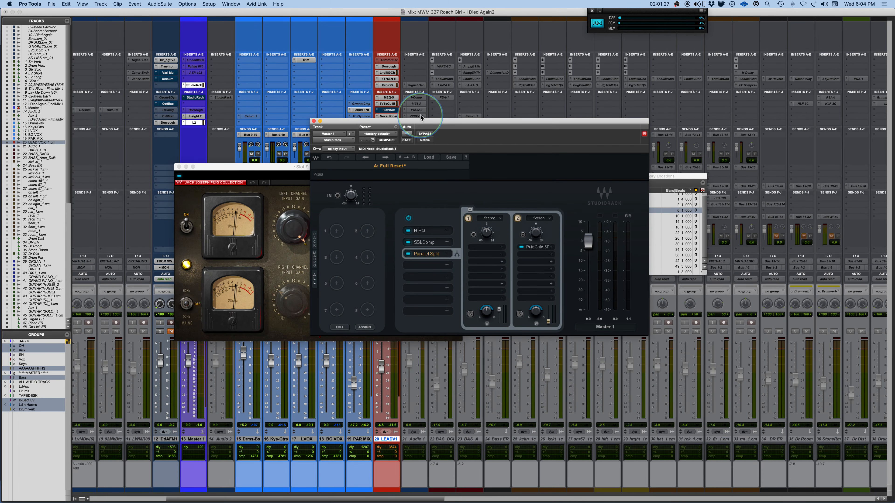
{"action": "left_click_drag", "start_coordinate": [421, 121], "coordinate": [492, 114]}
{"action": "left_click_drag", "start_coordinate": [340, 167], "coordinate": [561, 138]}
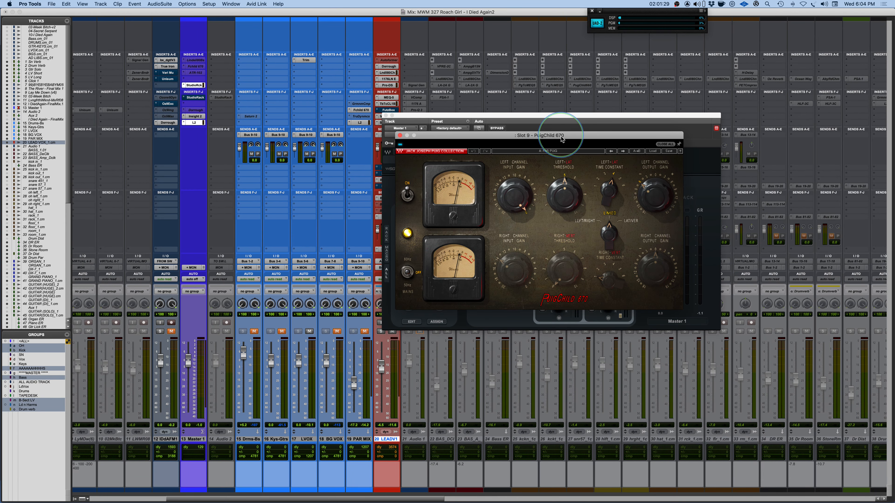
Start playback with the PuigChild 670 window beside StudioRack, and bypass the plug-ins inserted on track 12
{"action": "left_click", "coordinate": [393, 333]}
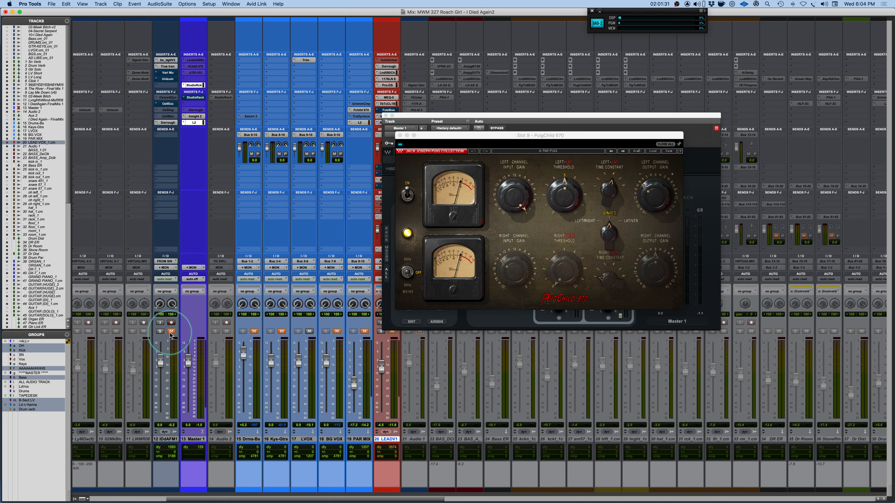
{"action": "key", "text": "space"}
{"action": "left_click_drag", "start_coordinate": [560, 137], "coordinate": [247, 161]}
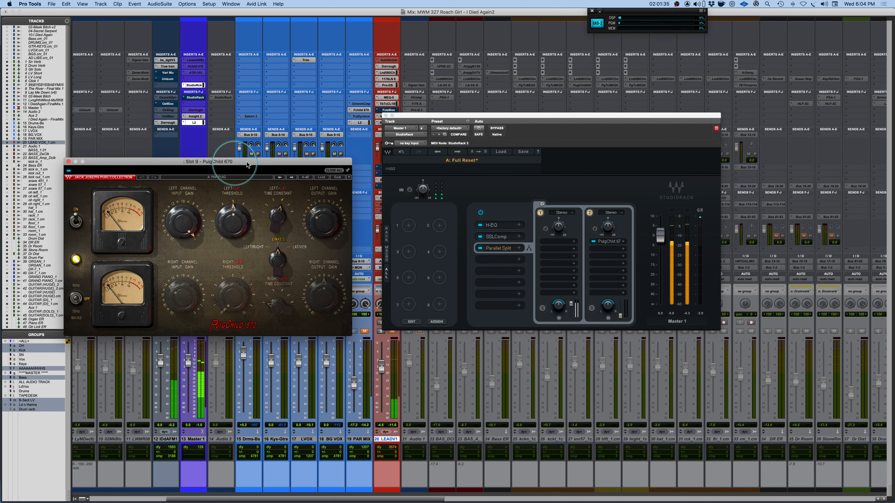
{"action": "left_click", "coordinate": [167, 74]}
{"action": "left_click", "coordinate": [165, 80], "text": "ctrl+super"}
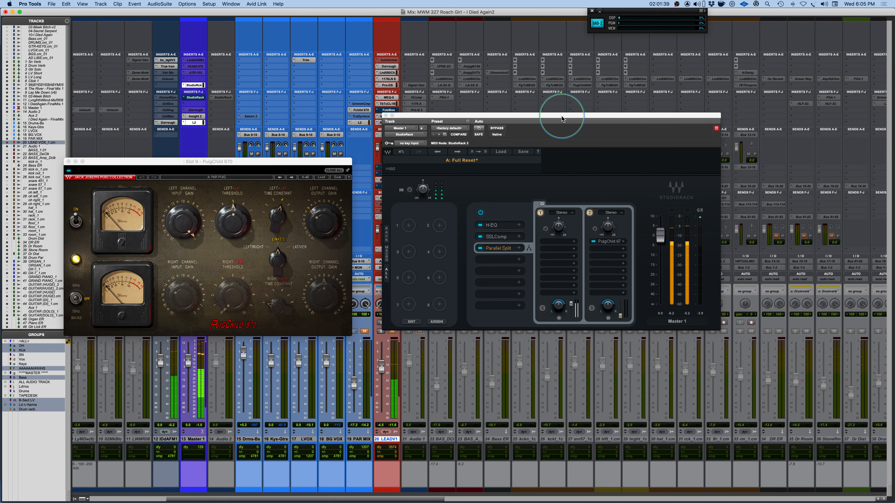
Raise the second parallel chain's fader to blend in PuigChild 670, and toggle that chain to compare the mix
{"action": "left_click_drag", "start_coordinate": [565, 114], "coordinate": [524, 98]}
{"action": "left_click", "coordinate": [578, 301]}
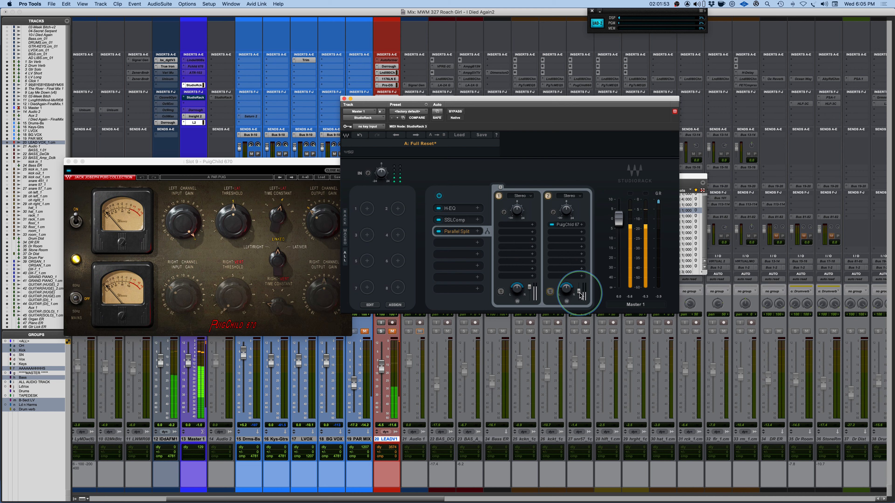
{"action": "left_click", "coordinate": [548, 196]}
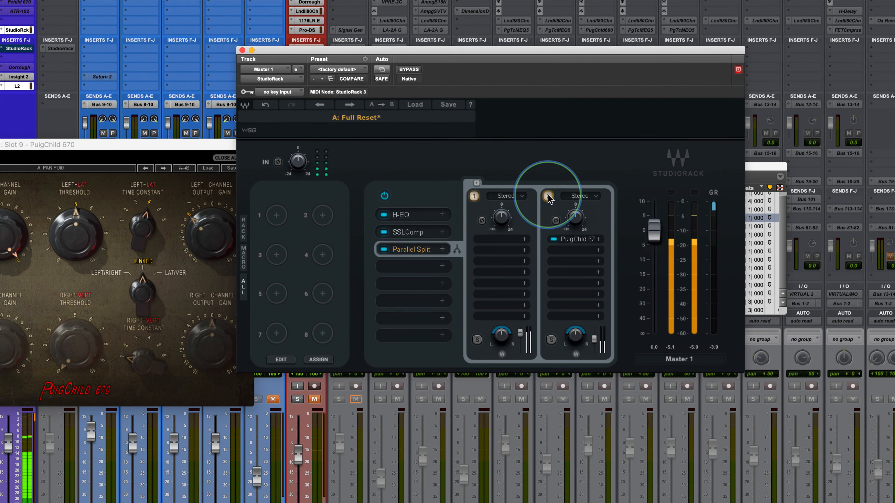
{"action": "left_click_drag", "start_coordinate": [579, 50], "coordinate": [507, 42]}
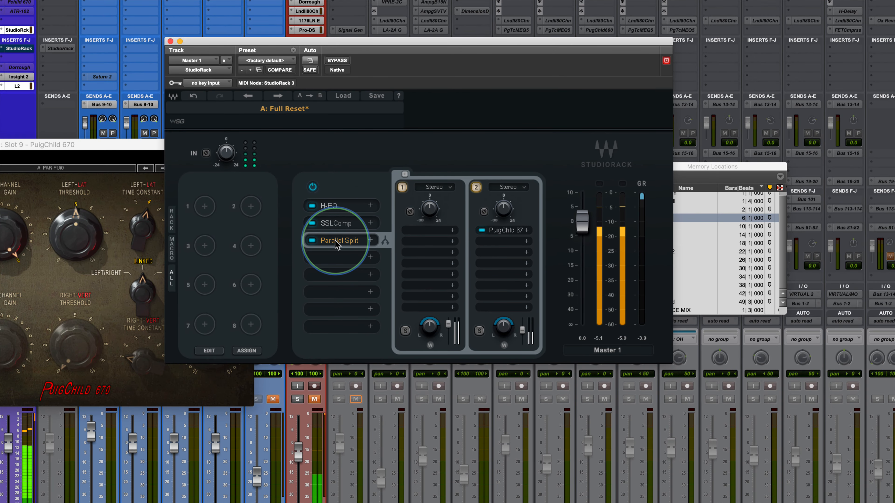
{"action": "left_click_drag", "start_coordinate": [585, 40], "coordinate": [584, 39]}
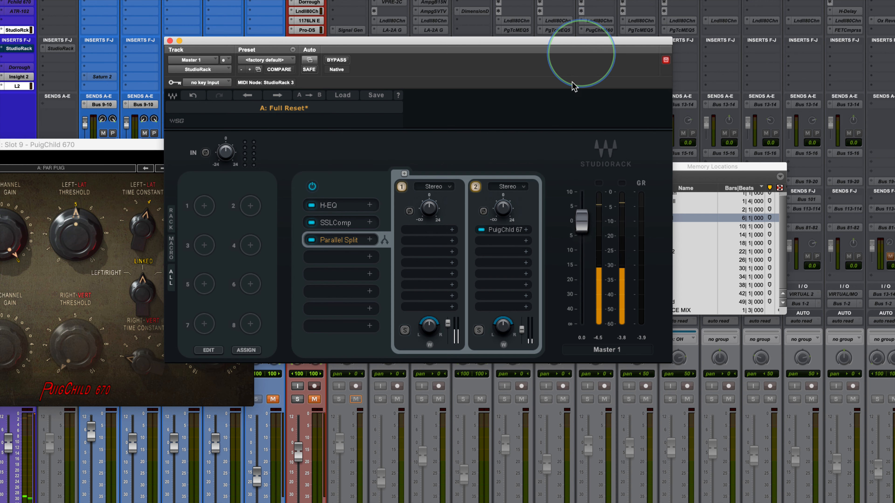
Add a third chain to the Parallel Split and insert Aphex Vintage Exciter in its first slot
{"action": "left_click", "coordinate": [404, 173]}
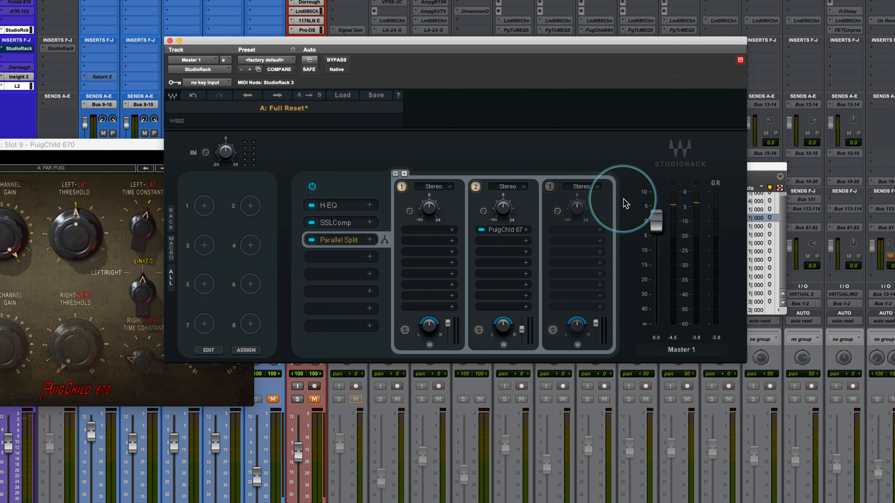
{"action": "left_click", "coordinate": [599, 229]}
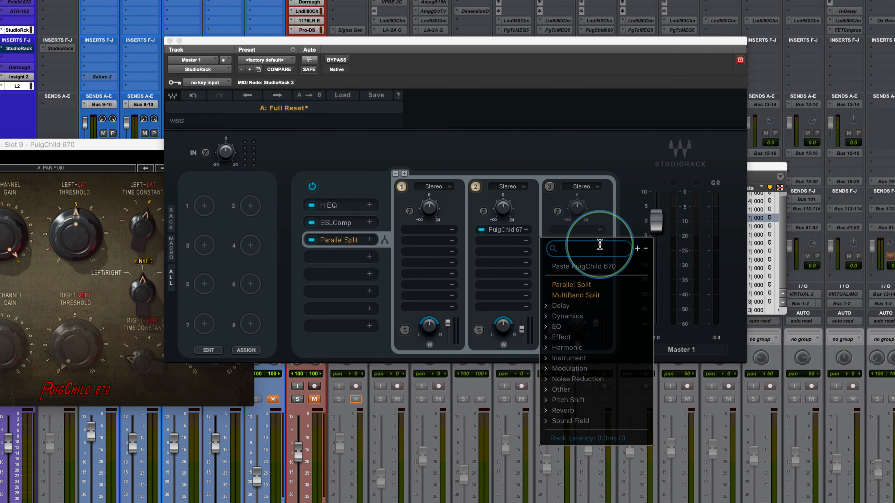
{"action": "type", "text": "aph"}
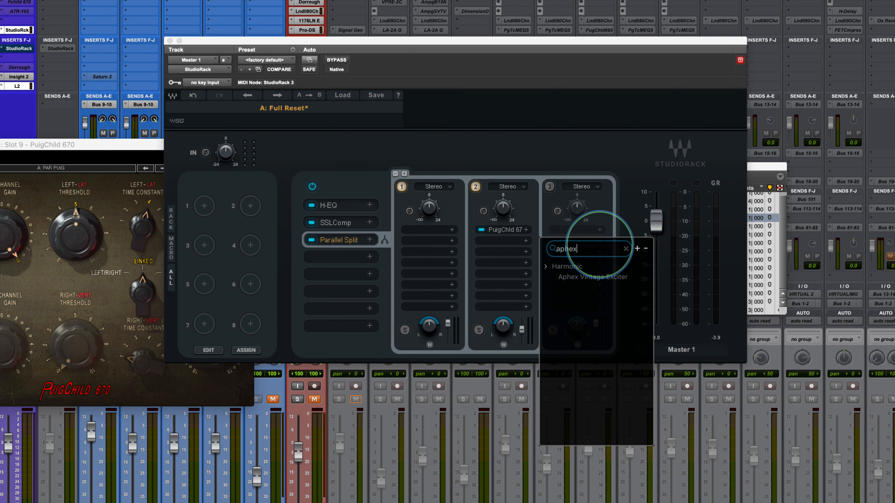
{"action": "type", "text": "ex"}
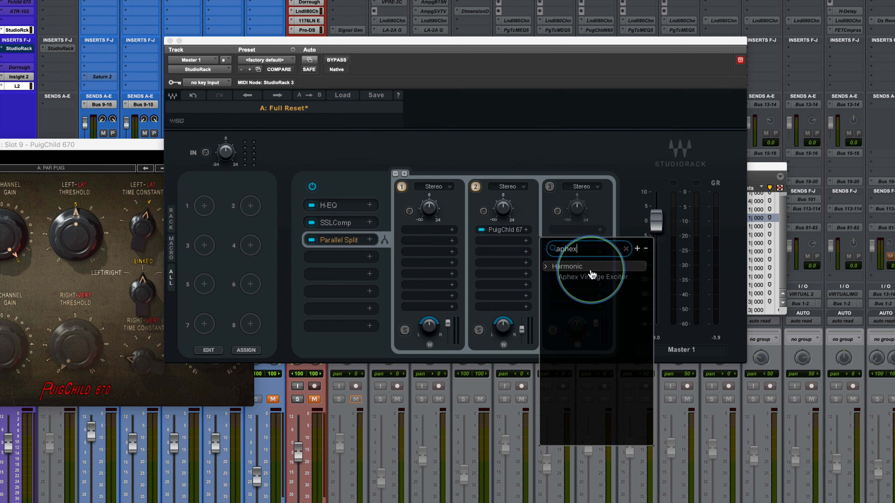
{"action": "left_click", "coordinate": [589, 277]}
{"action": "left_click_drag", "start_coordinate": [540, 166], "coordinate": [335, 142]}
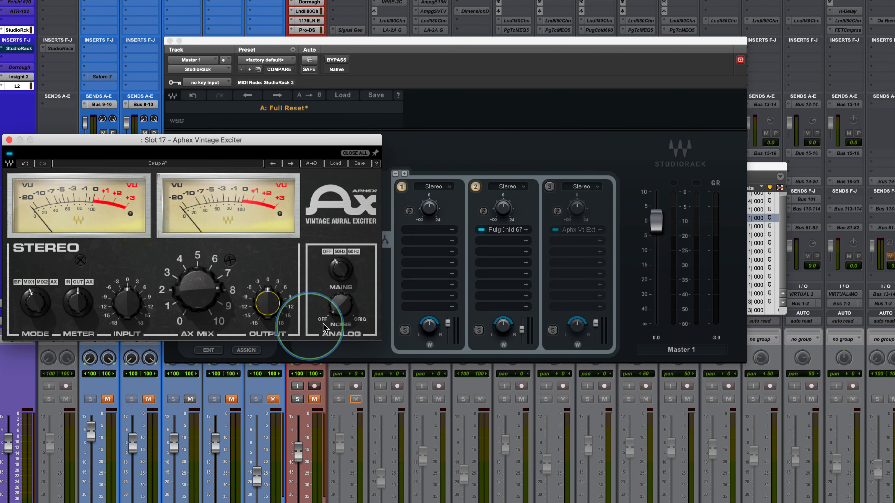
Lower the third chain's fader fully, switch the chain on, and raise the fader to blend in the exciter
{"action": "left_click_drag", "start_coordinate": [595, 322], "coordinate": [595, 365]}
{"action": "left_click", "coordinate": [549, 187]}
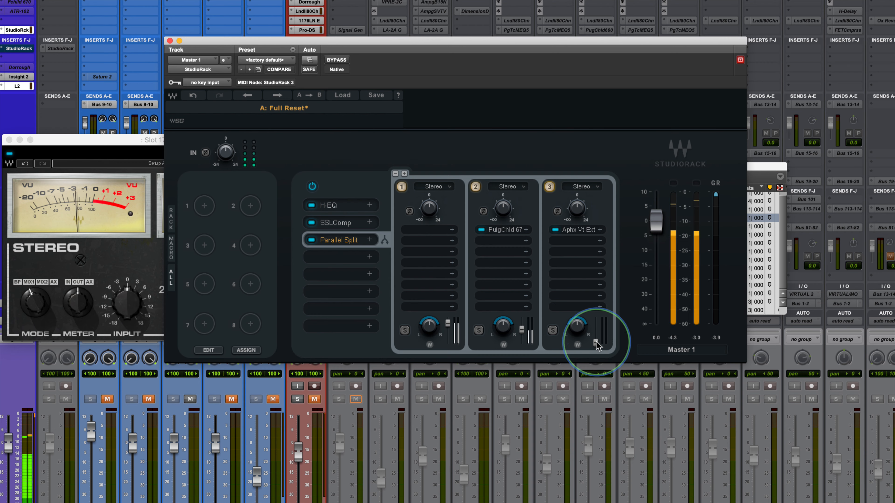
{"action": "left_click_drag", "start_coordinate": [594, 340], "coordinate": [596, 228]}
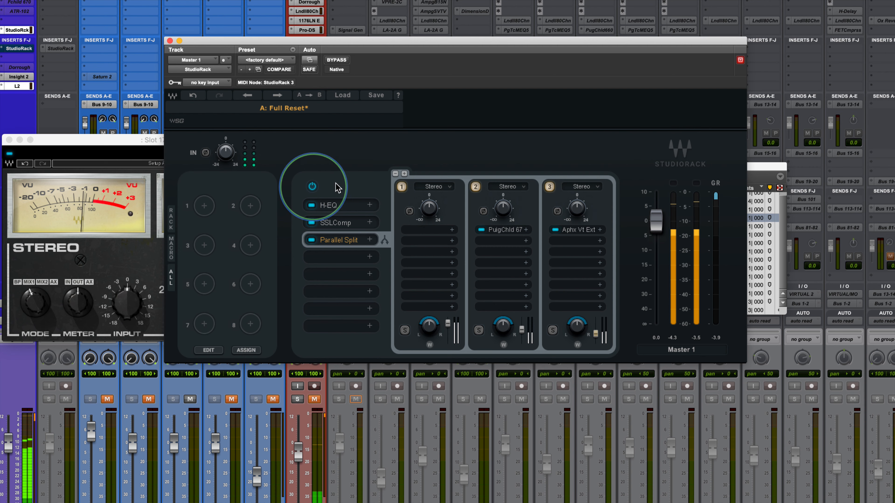
Audition the parallel processing by toggling the third and second chains off and on during playback
{"action": "left_click", "coordinate": [549, 187]}
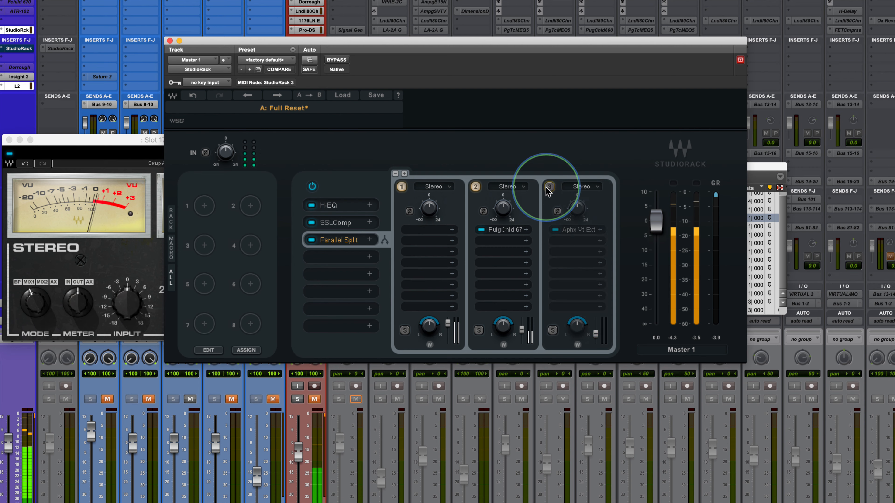
{"action": "left_click", "coordinate": [549, 186]}
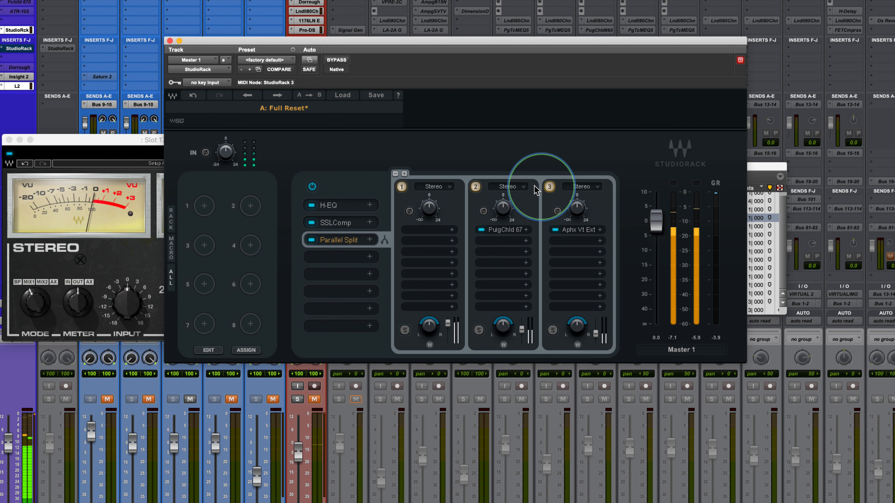
{"action": "left_click", "coordinate": [476, 187]}
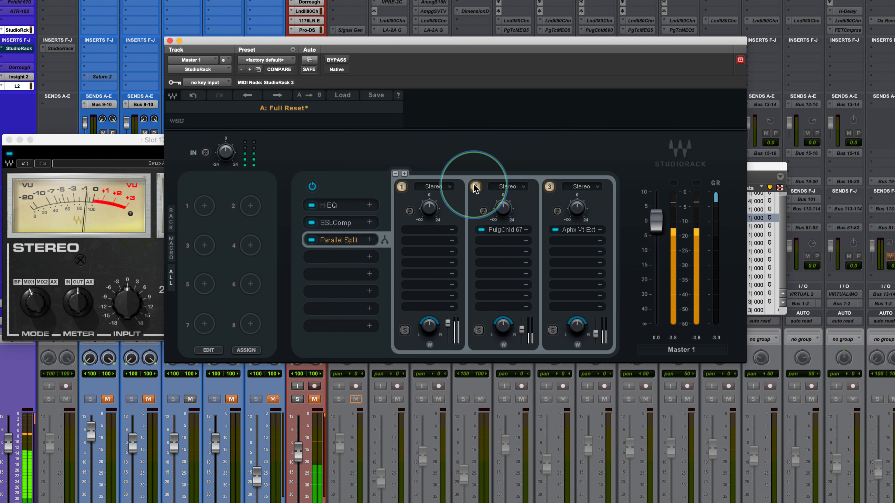
Bypass SSLComp and H-EQ, and compare the mix with the whole rack switched off and on during playback
{"action": "left_click", "coordinate": [313, 222]}
{"action": "left_click", "coordinate": [312, 205]}
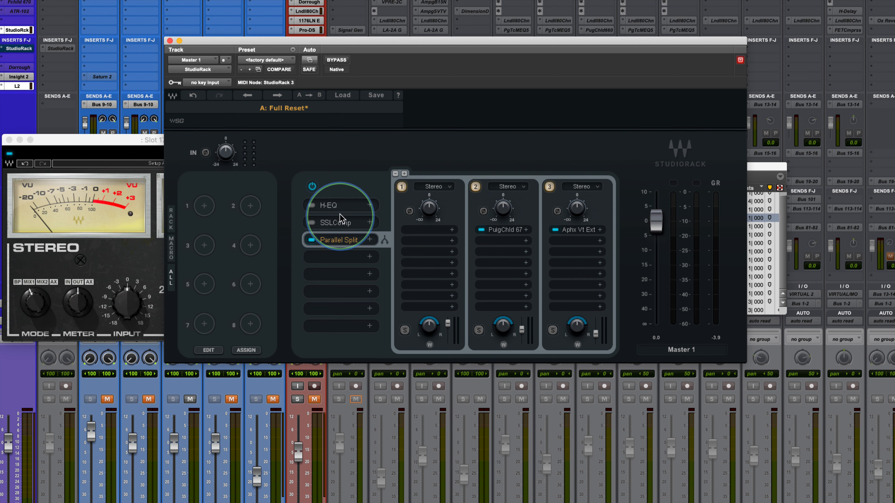
{"action": "key", "text": "space"}
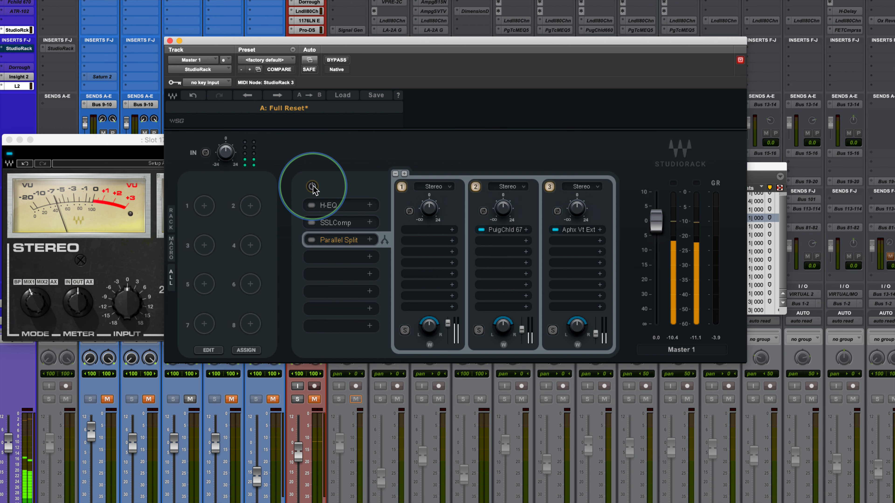
{"action": "left_click", "coordinate": [312, 187]}
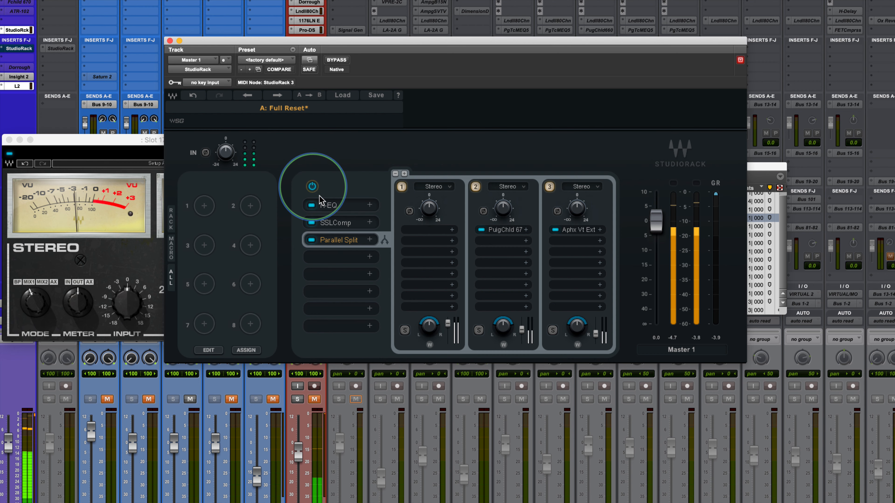
Bypass SSLComp and H-EQ, stop playback, and disable both plug-ins in the rack
{"action": "left_click", "coordinate": [311, 223]}
{"action": "key", "text": "space"}
{"action": "left_click", "coordinate": [311, 205]}
{"action": "left_click", "coordinate": [369, 205]}
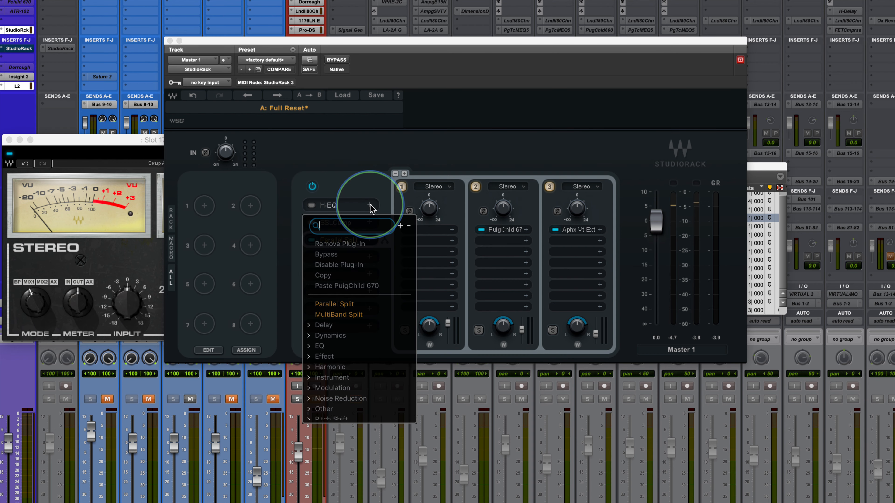
{"action": "left_click", "coordinate": [336, 264]}
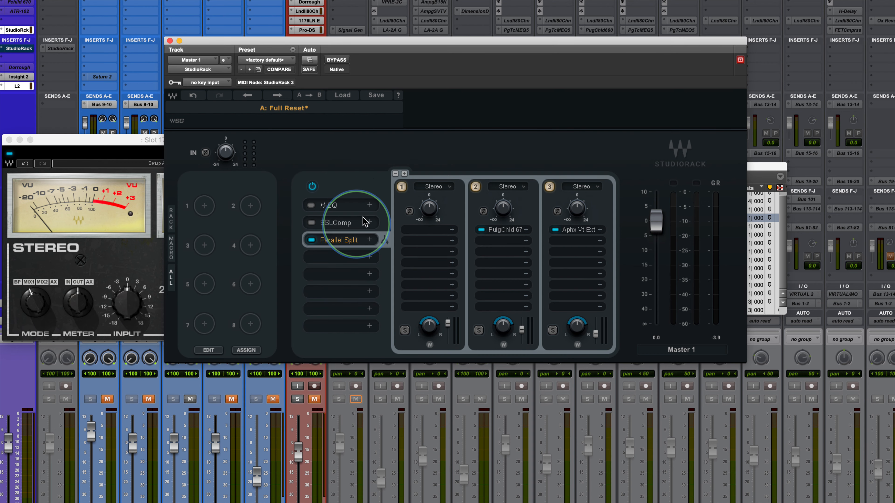
{"action": "left_click", "coordinate": [370, 222]}
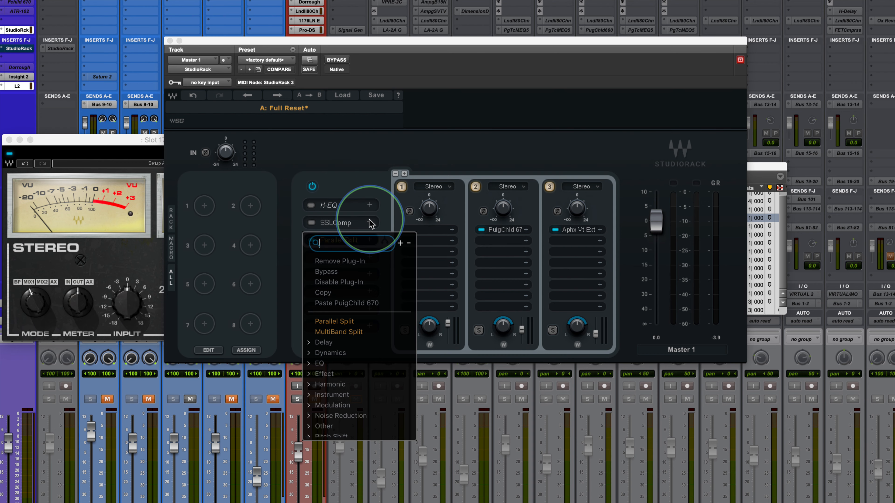
{"action": "left_click", "coordinate": [331, 282]}
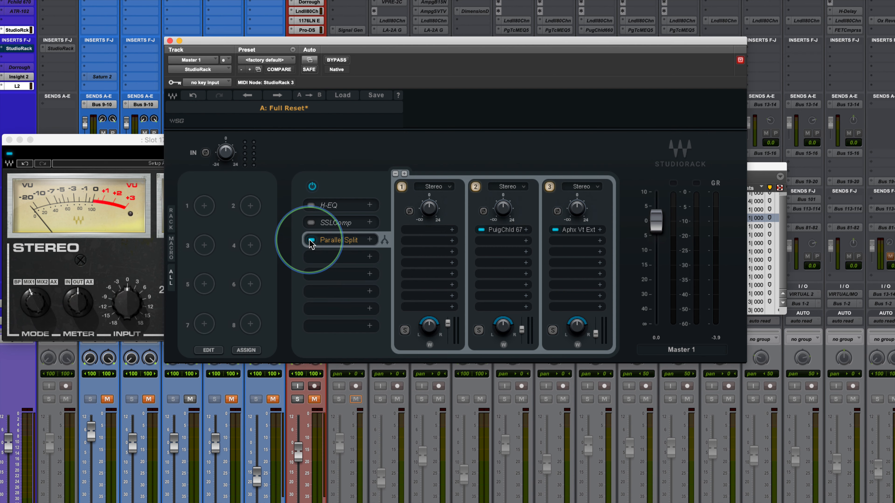
Compare the mix with the Parallel Split bypassed and active during playback
{"action": "key", "text": "space"}
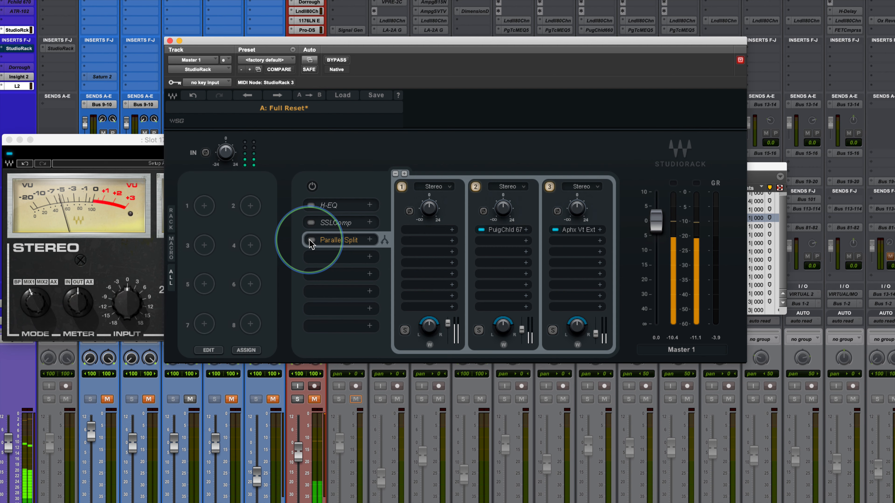
{"action": "left_click", "coordinate": [310, 241]}
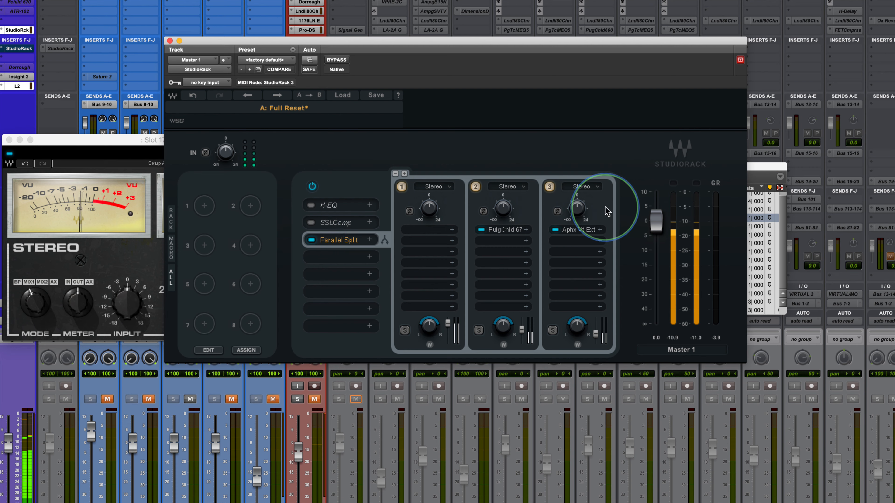
{"action": "key", "text": "space"}
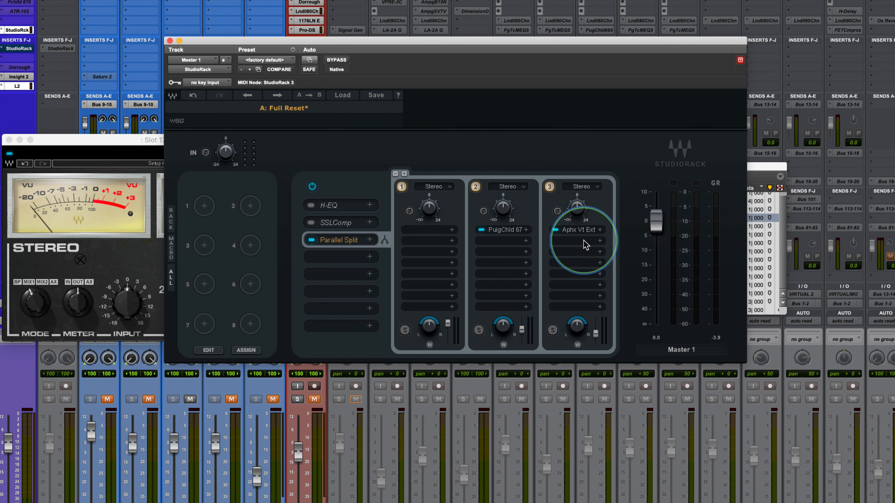
Add a fourth chain to the Parallel Split and insert H-Reverb in its first slot
{"action": "left_click", "coordinate": [404, 174]}
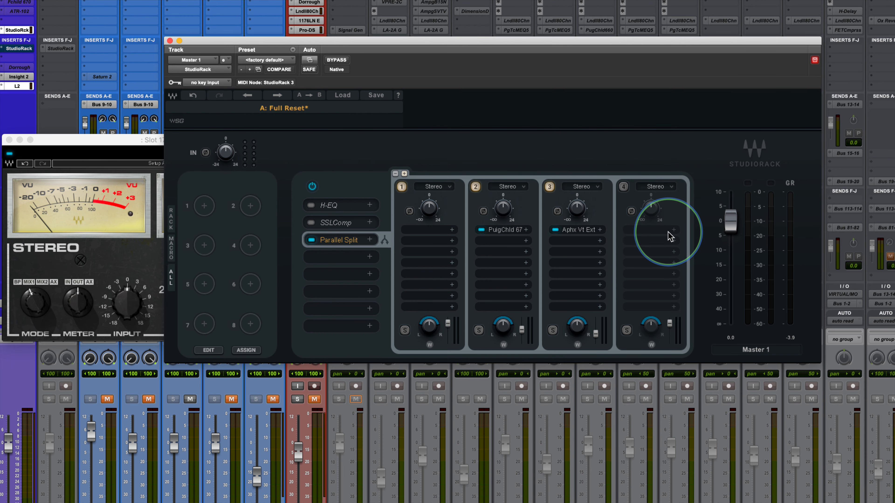
{"action": "left_click", "coordinate": [670, 237]}
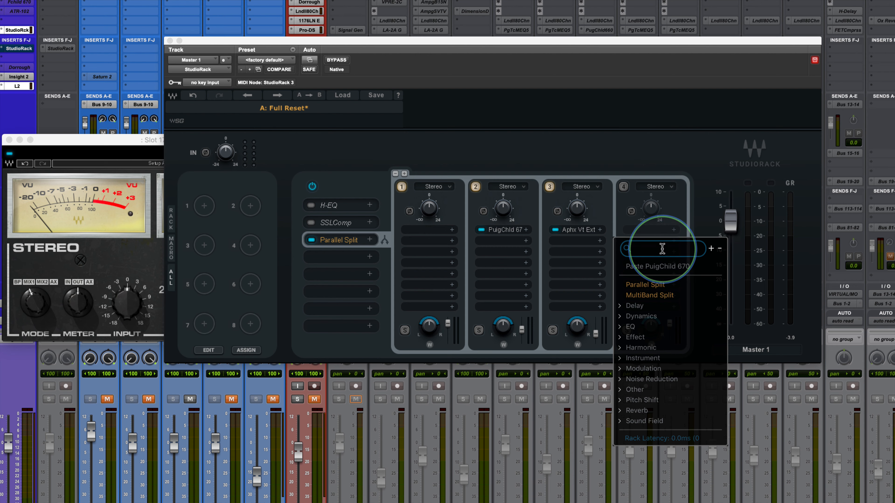
{"action": "type", "text": "H-rev"}
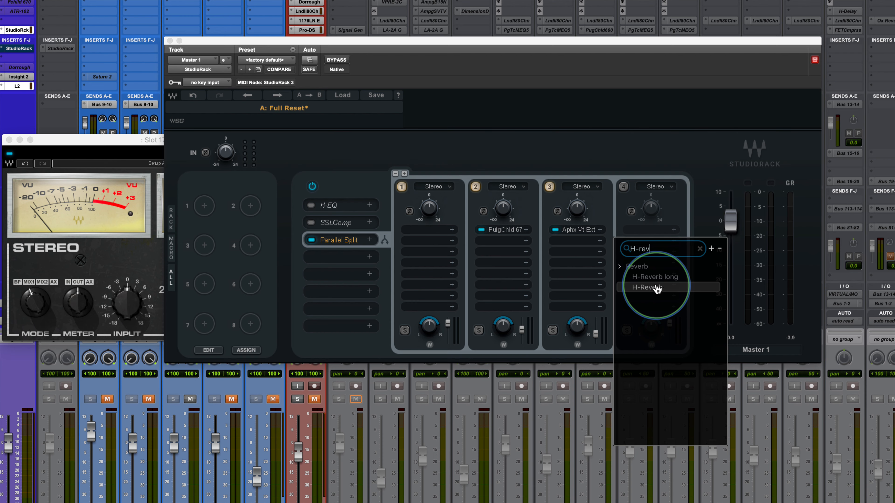
{"action": "left_click", "coordinate": [654, 287]}
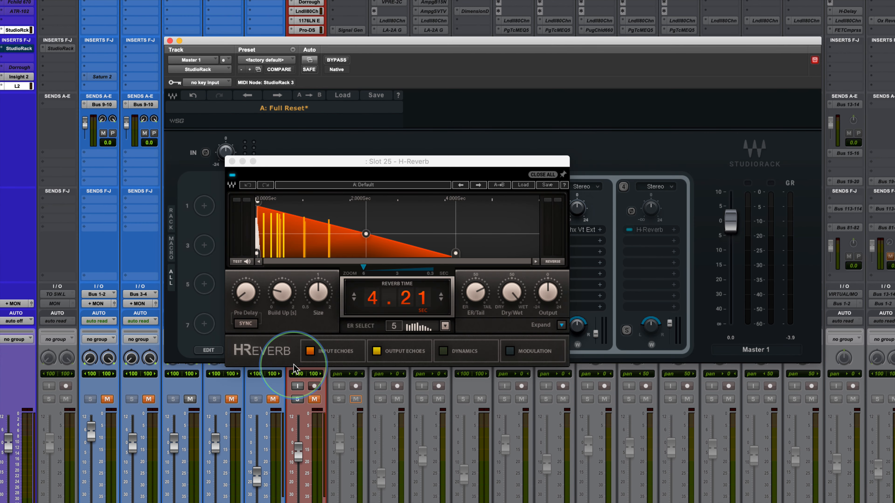
Turn off H-Reverb's input and output echoes and set the reverb time to 2.08 seconds
{"action": "left_click", "coordinate": [310, 351]}
{"action": "left_click", "coordinate": [377, 352]}
{"action": "left_click_drag", "start_coordinate": [366, 302], "coordinate": [349, 400]}
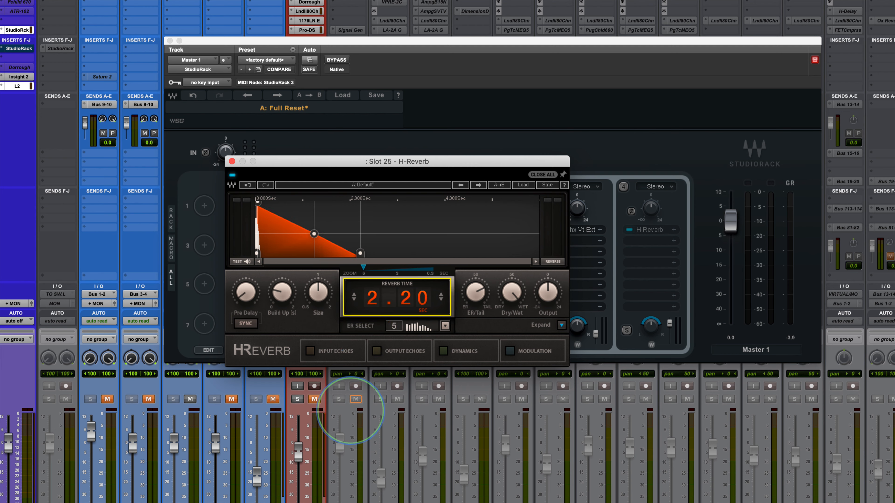
{"action": "left_click_drag", "start_coordinate": [368, 297], "coordinate": [368, 305]}
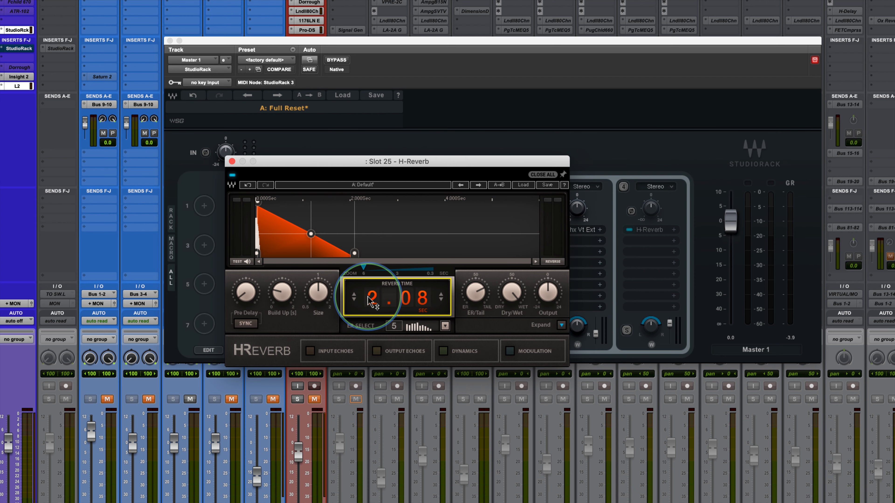
Switch on the fourth chain during playback, blend in the reverb with its fader, and compare the mix with the chain off and on
{"action": "key", "text": "space"}
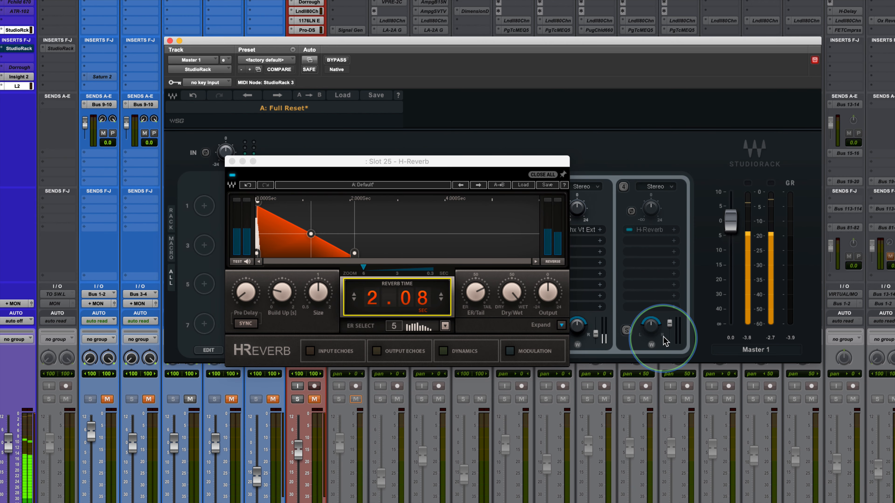
{"action": "left_click", "coordinate": [669, 327]}
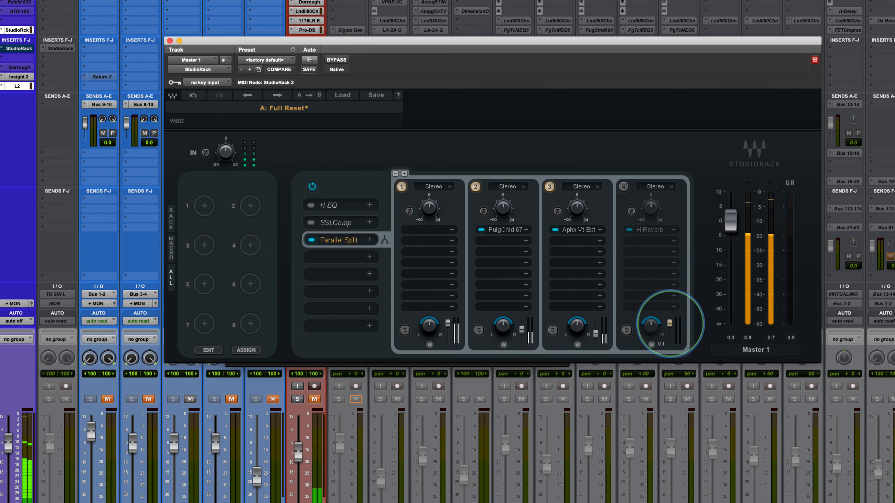
{"action": "left_click", "coordinate": [622, 186]}
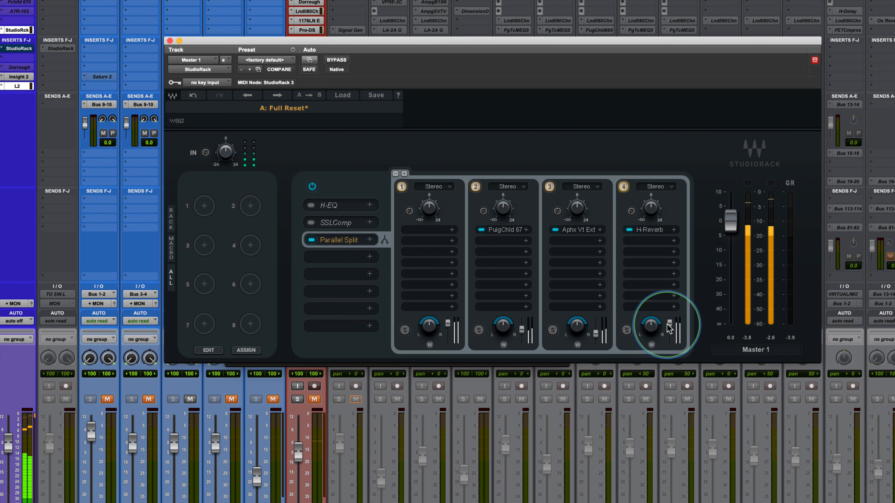
{"action": "mouse_move", "coordinate": [671, 324]}
{"action": "left_mouse_down"}
{"action": "mouse_move", "coordinate": [672, 377]}
{"action": "mouse_move", "coordinate": [665, 320]}
{"action": "left_mouse_up"}
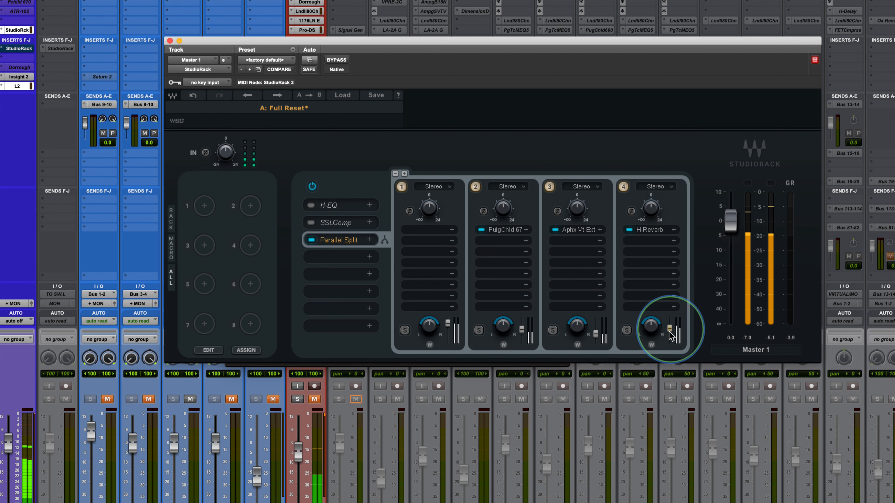
{"action": "left_click", "coordinate": [623, 187]}
{"action": "left_click", "coordinate": [623, 186]}
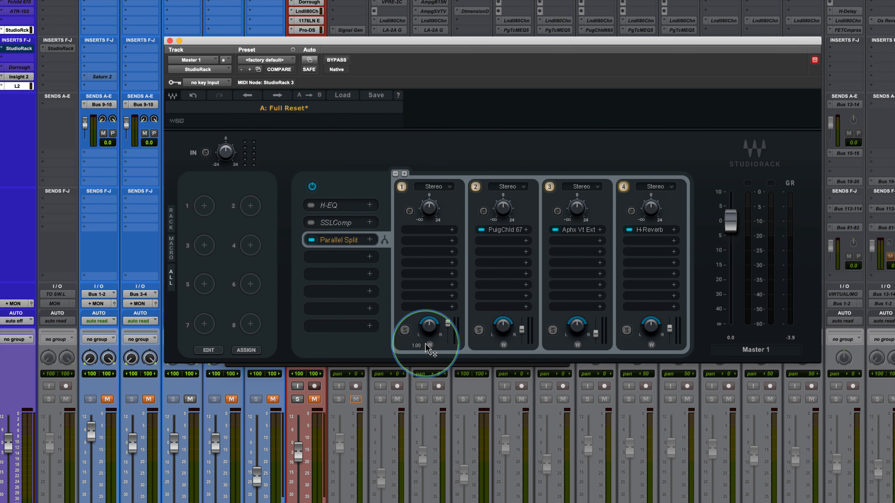
Bypass the Parallel Split and add a second Parallel Split in the rack slot below it
{"action": "left_click", "coordinate": [311, 240]}
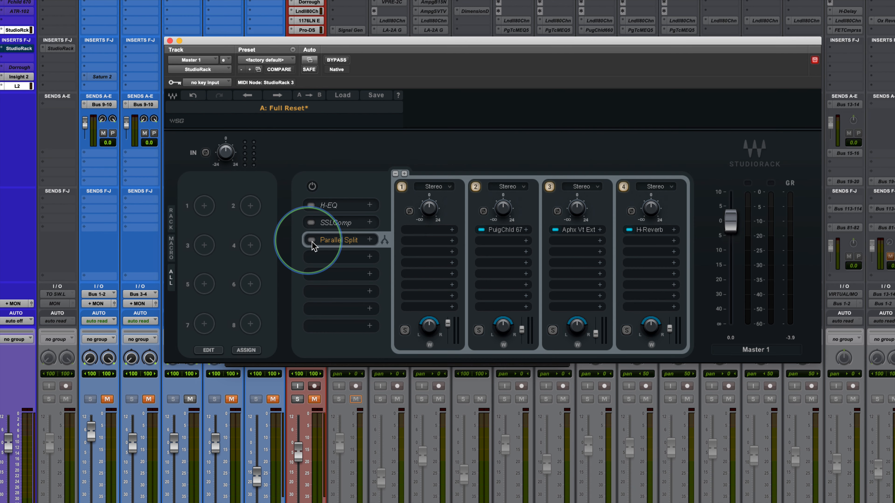
{"action": "left_click", "coordinate": [370, 256]}
{"action": "left_click", "coordinate": [354, 316]}
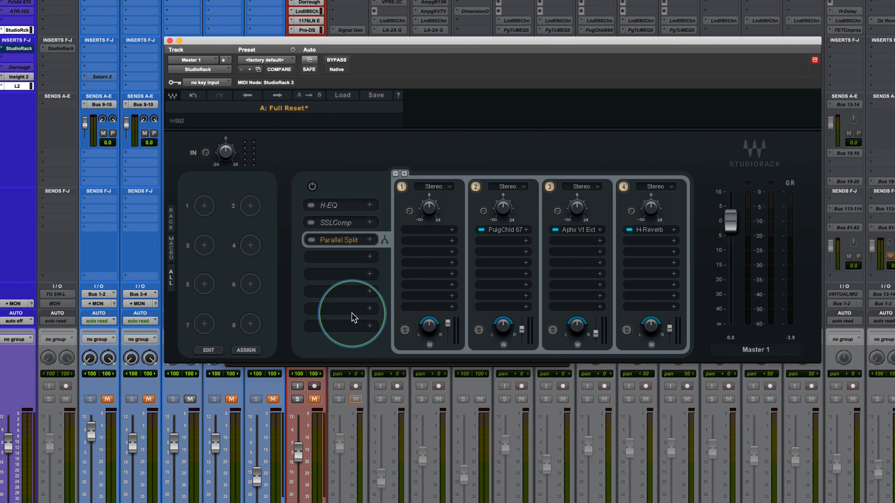
Set the new split's first chain to Mid and its second chain to Sides
{"action": "left_click", "coordinate": [434, 187]}
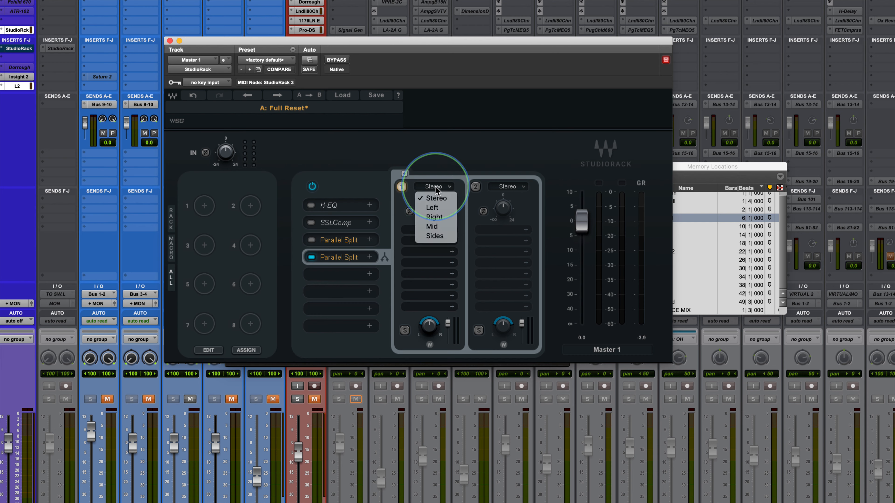
{"action": "left_click", "coordinate": [442, 226]}
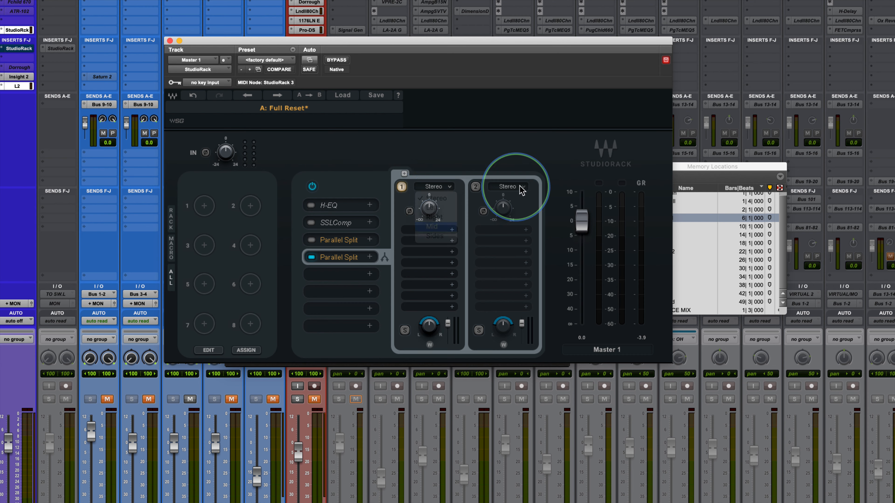
{"action": "left_click", "coordinate": [521, 190]}
{"action": "left_click", "coordinate": [507, 236]}
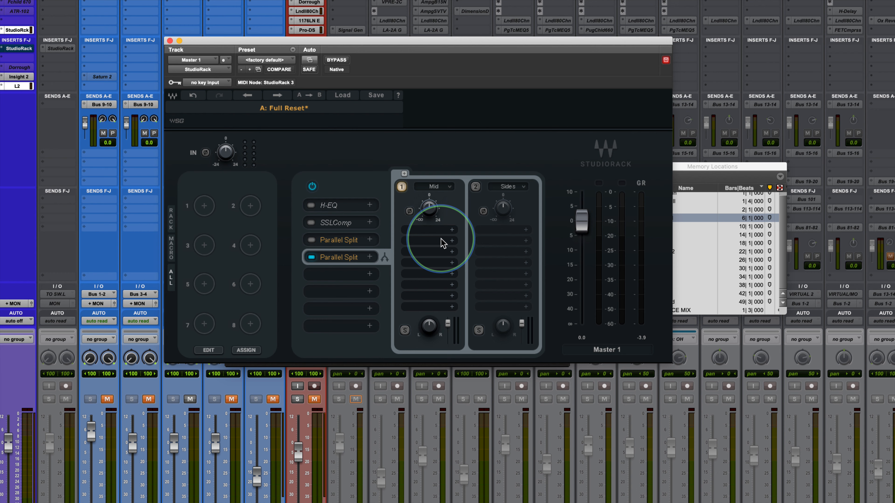
Insert PuigChild 660 in the Mid chain's first slot and move its window clear of the chains
{"action": "left_click", "coordinate": [441, 240]}
{"action": "type", "text": "puig"}
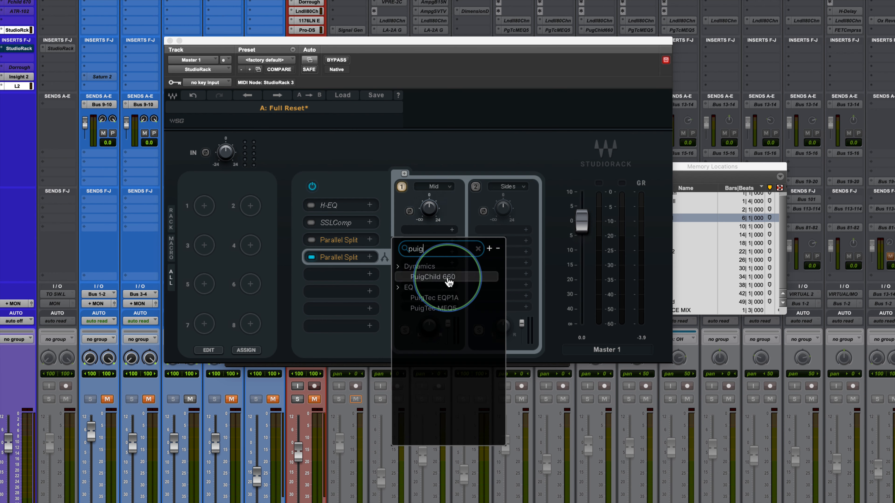
{"action": "left_click", "coordinate": [440, 277]}
{"action": "left_click_drag", "start_coordinate": [443, 202], "coordinate": [481, 342]}
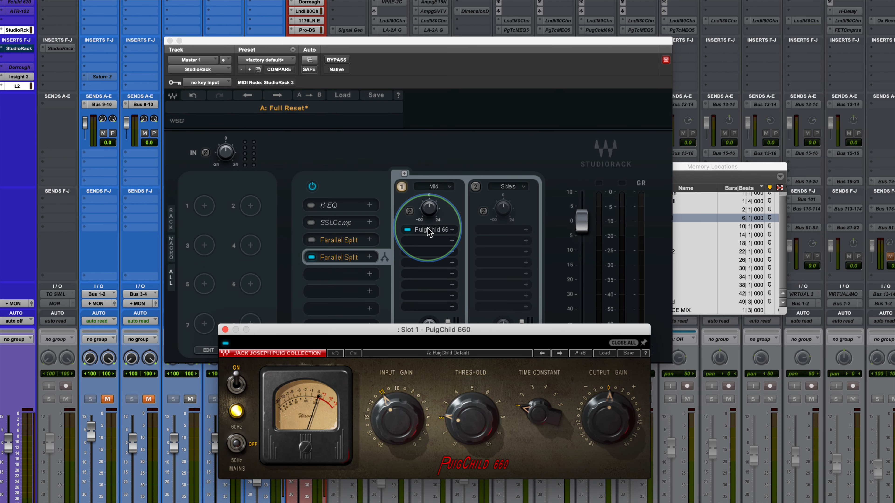
Adjust the Mid chain's PuigChild 660 time constant and set its threshold to about 1.6 during playback
{"action": "left_click", "coordinate": [560, 408]}
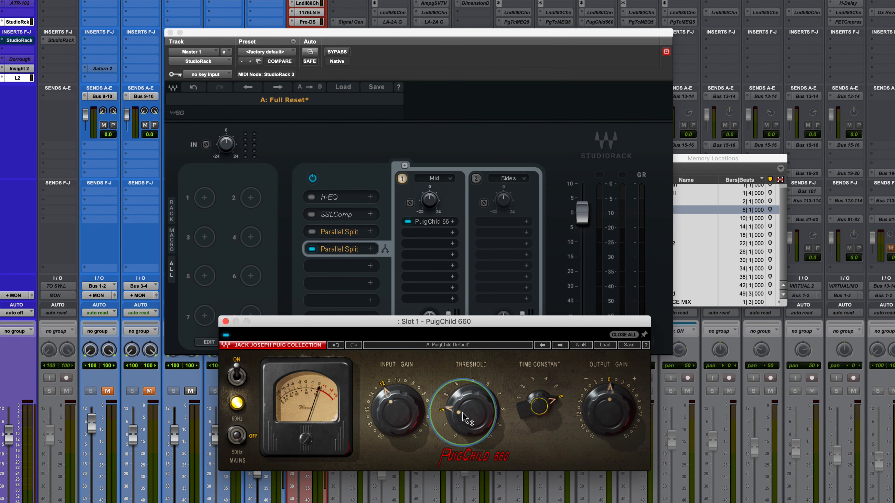
{"action": "key", "text": "space"}
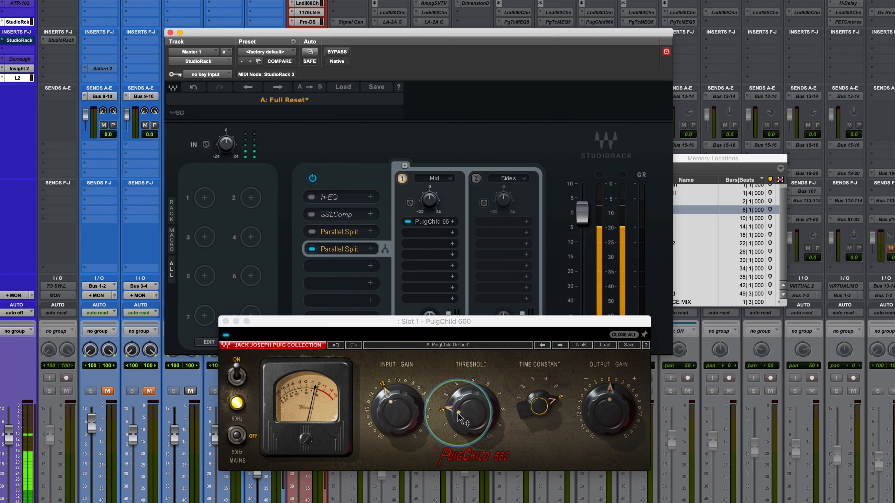
{"action": "left_click_drag", "start_coordinate": [458, 414], "coordinate": [454, 442]}
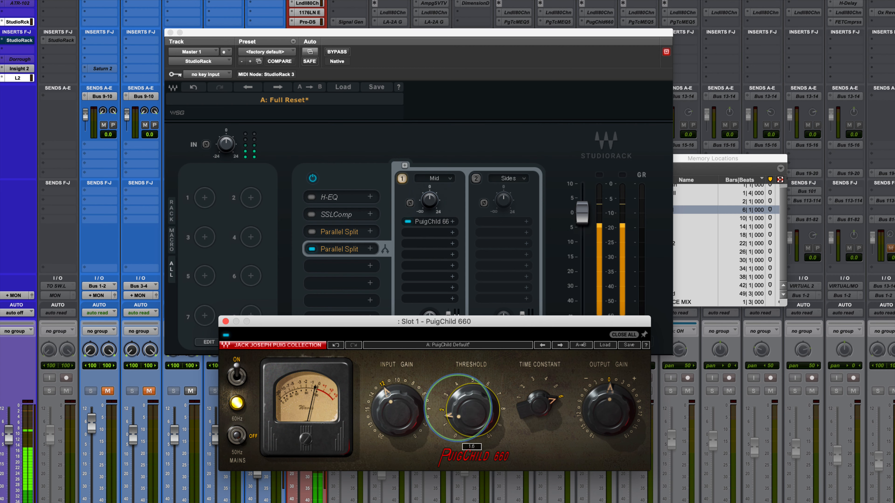
{"action": "mouse_move", "coordinate": [542, 404]}
{"action": "left_mouse_down"}
{"action": "mouse_move", "coordinate": [533, 422]}
{"action": "mouse_move", "coordinate": [515, 411]}
{"action": "mouse_move", "coordinate": [539, 392]}
{"action": "mouse_move", "coordinate": [548, 396]}
{"action": "left_mouse_up"}
{"action": "left_click", "coordinate": [461, 414]}
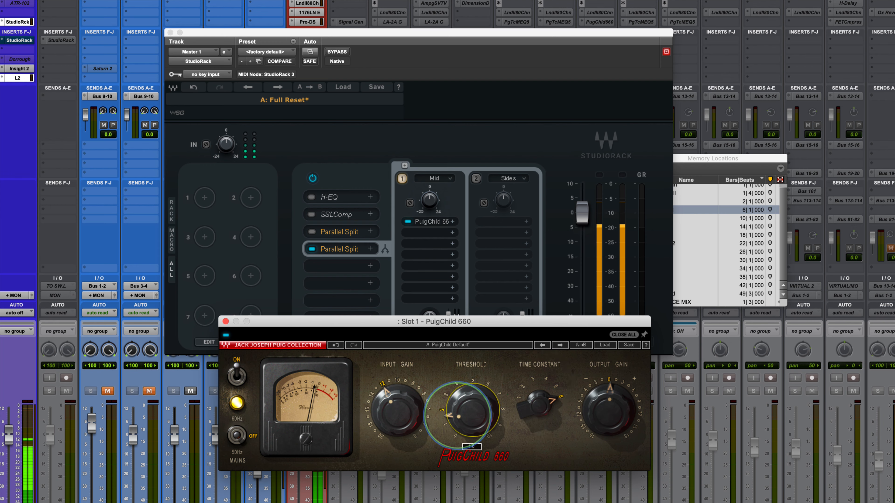
{"action": "left_click_drag", "start_coordinate": [461, 414], "coordinate": [458, 417]}
Copy the PuigChild 660 to the Sides chain's first slot and set the copy's time constant to 4
{"action": "left_click", "coordinate": [423, 224]}
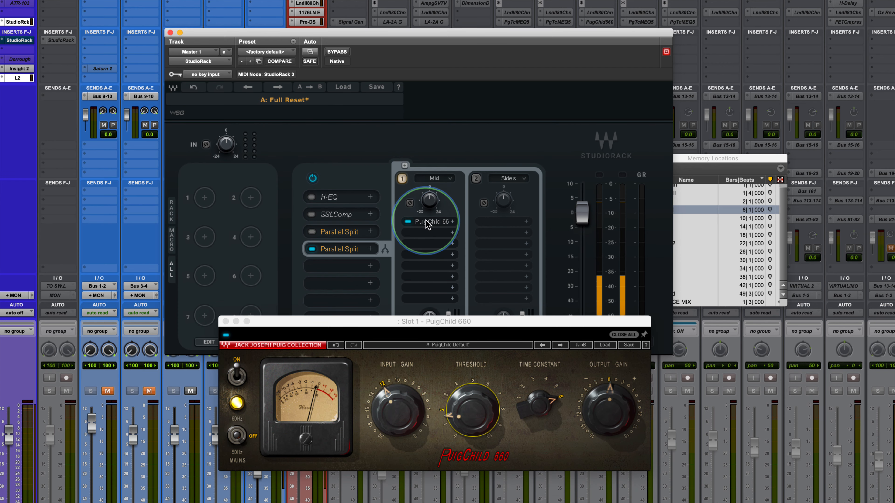
{"action": "left_click", "coordinate": [489, 224]}
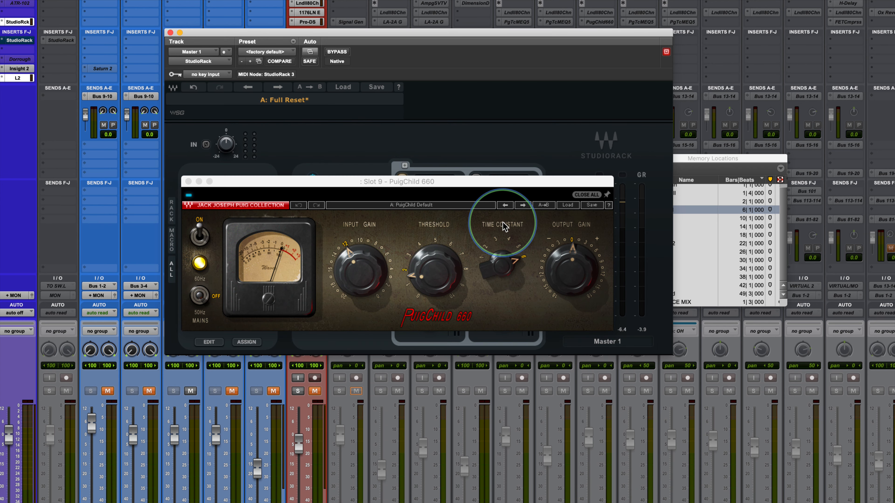
{"action": "left_click", "coordinate": [507, 241]}
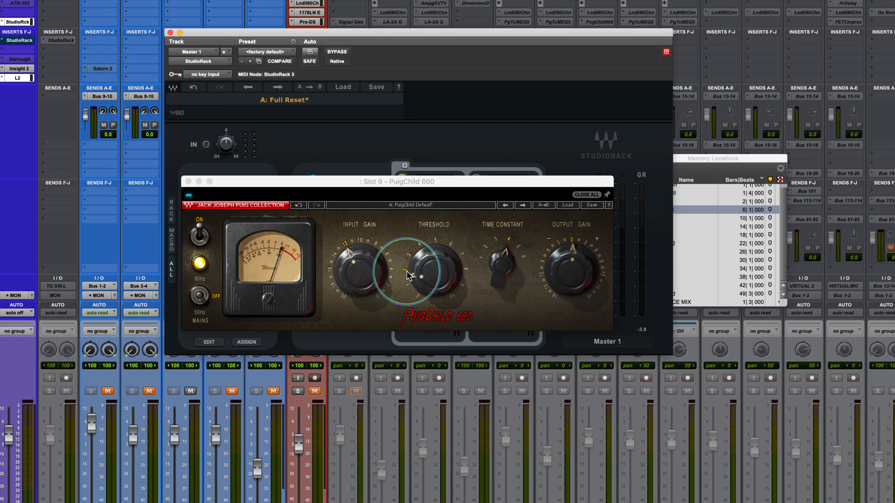
Raise the threshold of the Sides chain's PuigChild 660 close to maximum and move its window clear of the chains
{"action": "left_click_drag", "start_coordinate": [422, 294], "coordinate": [423, 56]}
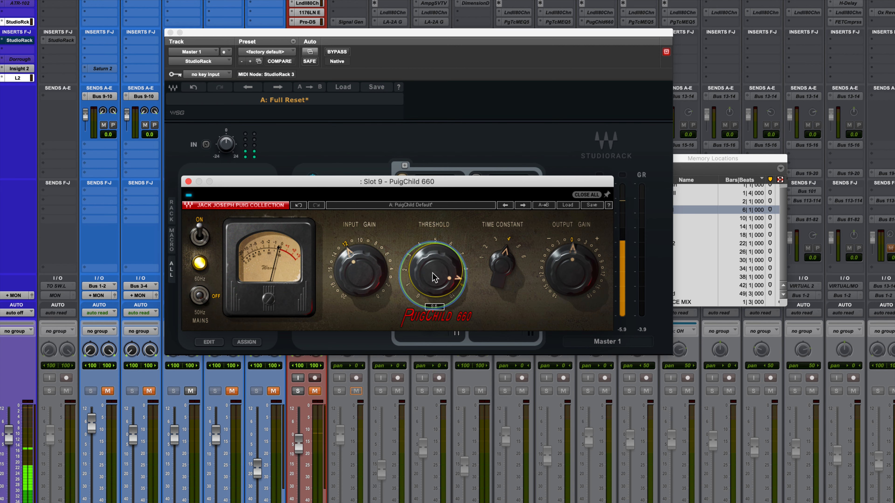
{"action": "left_click_drag", "start_coordinate": [431, 268], "coordinate": [435, 247]}
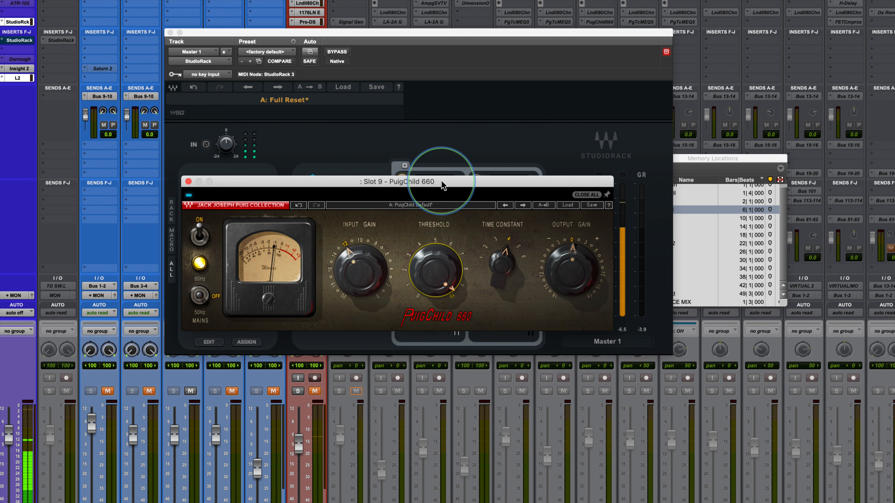
{"action": "left_click_drag", "start_coordinate": [444, 183], "coordinate": [479, 335]}
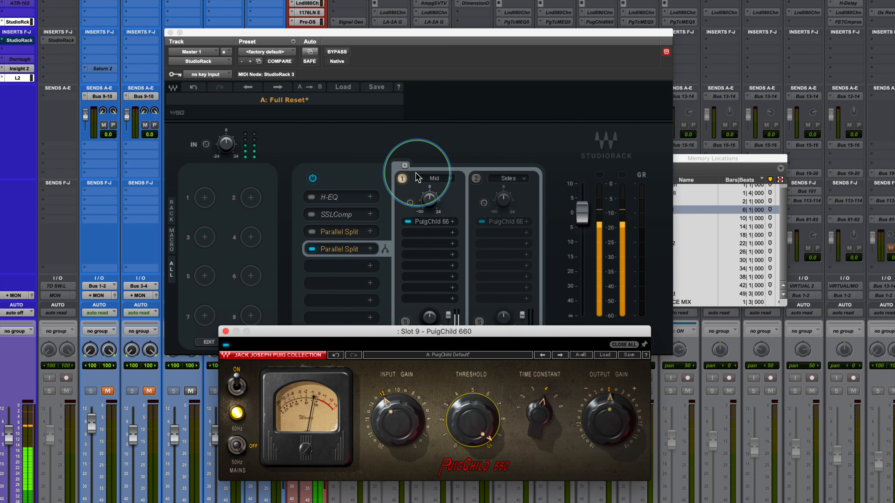
Turn the Sides chain back on and insert a MultiBand Split in the fifth rack slot
{"action": "left_click", "coordinate": [476, 179]}
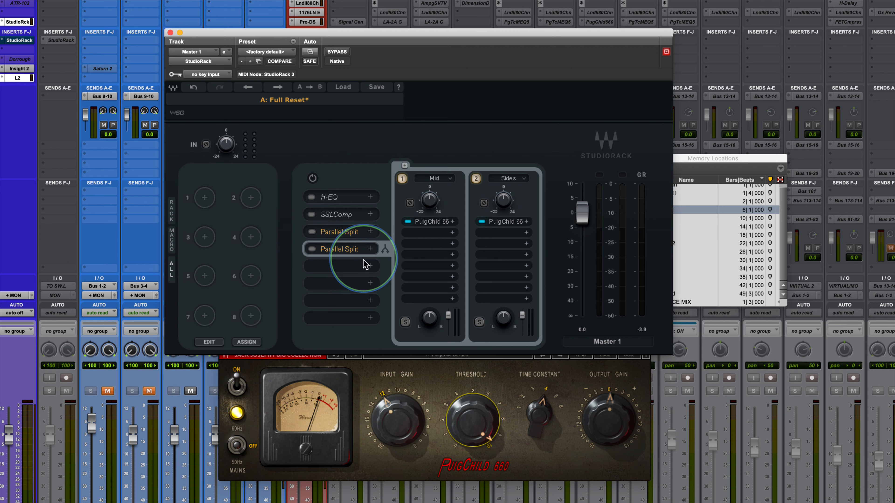
{"action": "left_click", "coordinate": [370, 269]}
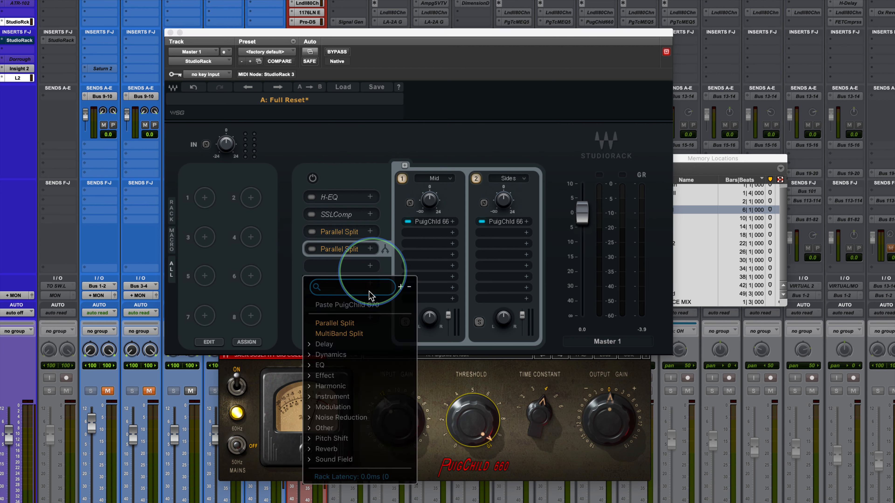
{"action": "left_click", "coordinate": [354, 337]}
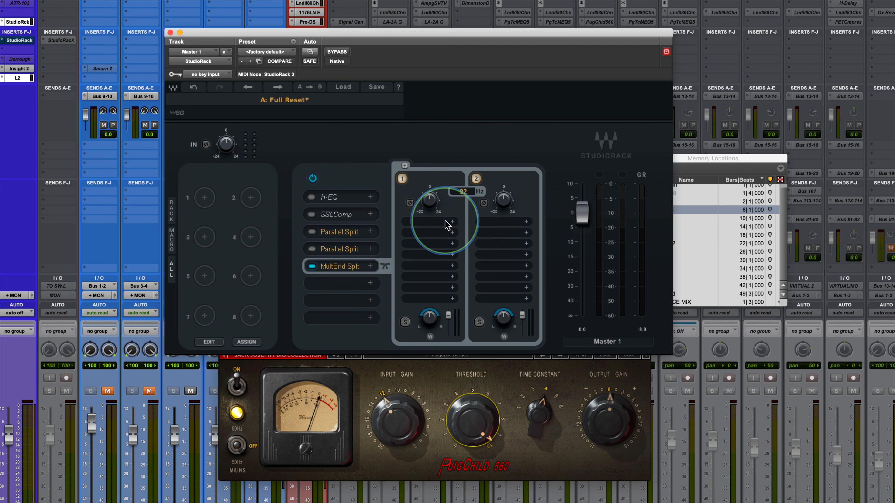
Insert PuigChild 670 in band 1's first slot and move its window clear of the chains
{"action": "left_click", "coordinate": [452, 221]}
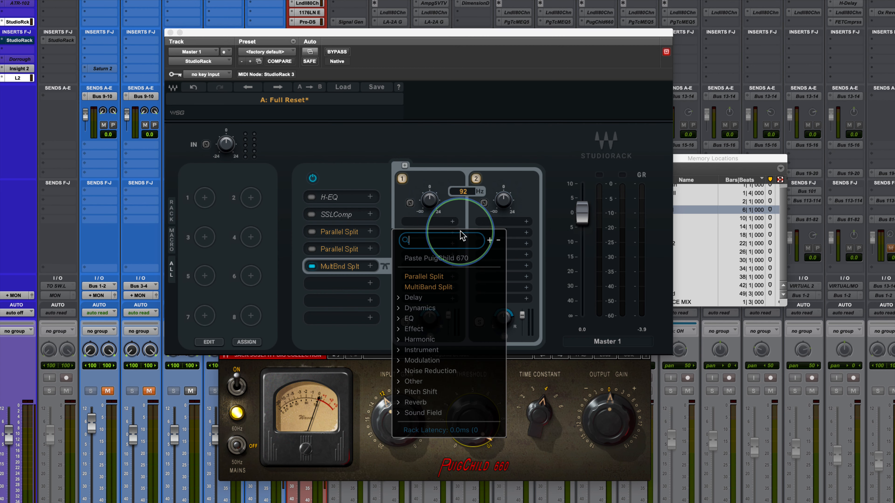
{"action": "type", "text": "puig"}
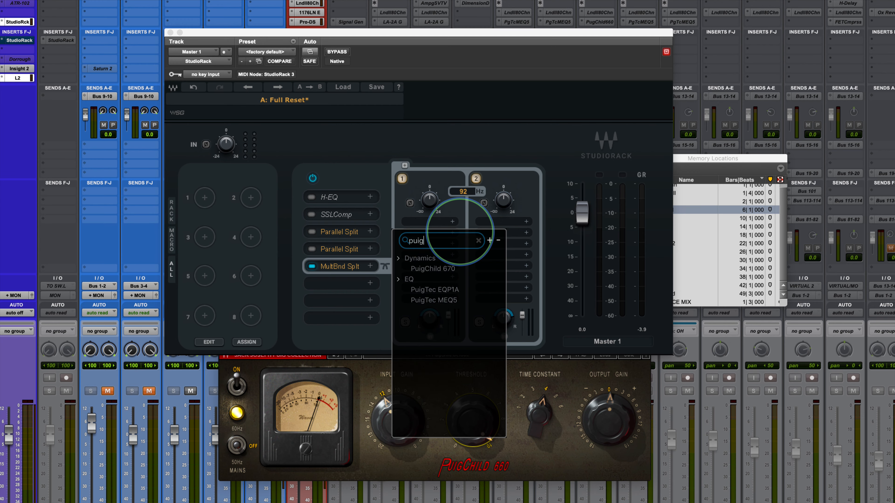
{"action": "left_click", "coordinate": [444, 268]}
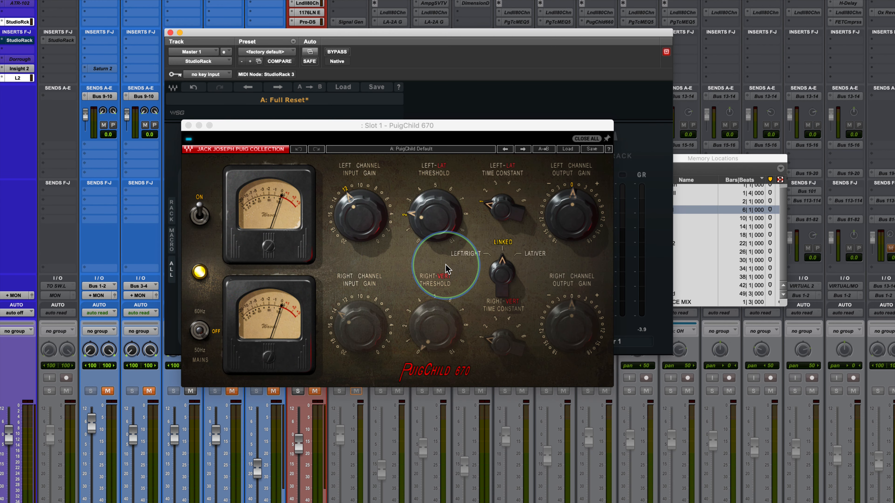
{"action": "left_click_drag", "start_coordinate": [488, 162], "coordinate": [521, 333]}
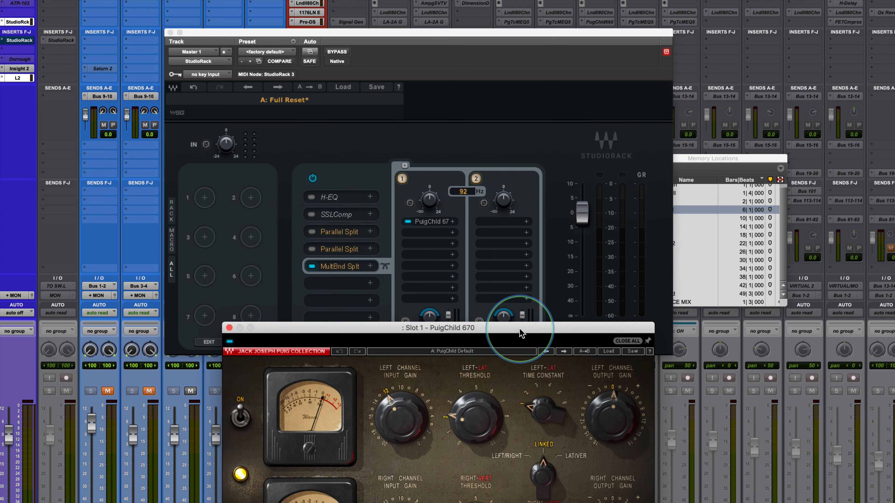
Expand the MultiBand Split to five bands and set the crossovers to 85, 400, 2000 and 6000 Hz
{"action": "left_click", "coordinate": [405, 165]}
{"action": "left_click_drag", "start_coordinate": [611, 32], "coordinate": [540, 11]}
{"action": "left_click", "coordinate": [261, 272]}
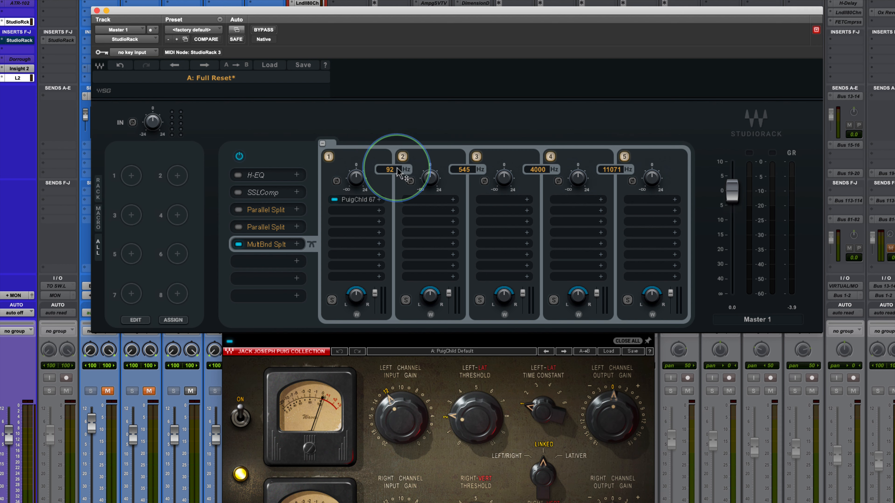
{"action": "left_click_drag", "start_coordinate": [390, 169], "coordinate": [390, 175]}
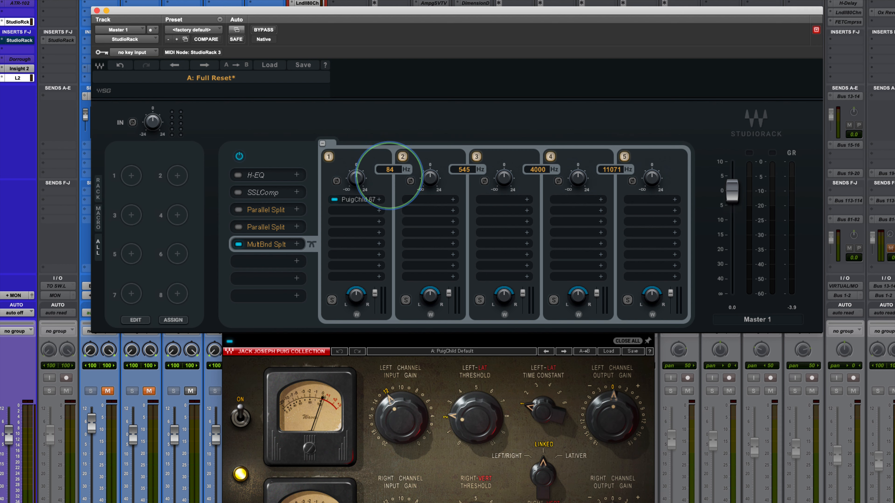
{"action": "left_click_drag", "start_coordinate": [456, 157], "coordinate": [458, 194]}
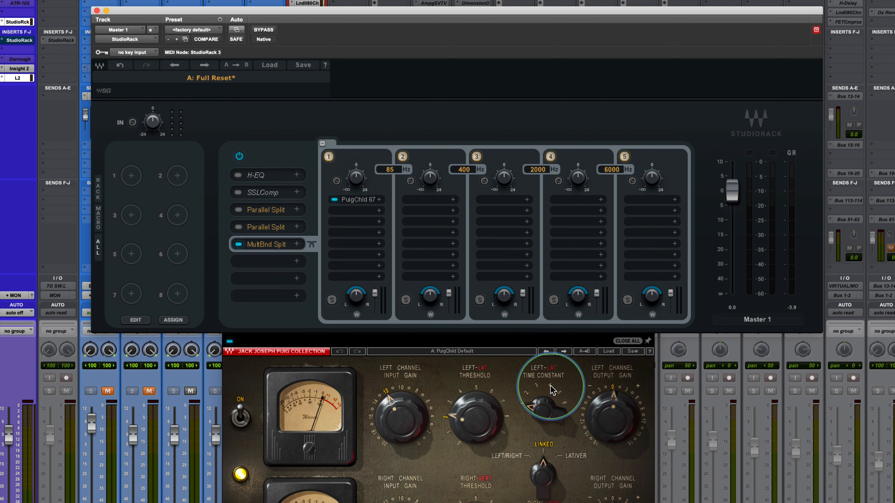
Set band 1's PuigChild 670 time constant to 4 and its threshold to about 5.3 during playback, keeping its window clear of the chains
{"action": "left_click_drag", "start_coordinate": [539, 370], "coordinate": [529, 420]}
{"action": "mouse_move", "coordinate": [480, 332]}
{"action": "left_mouse_down"}
{"action": "mouse_move", "coordinate": [484, 293]}
{"action": "mouse_move", "coordinate": [473, 349]}
{"action": "left_mouse_up"}
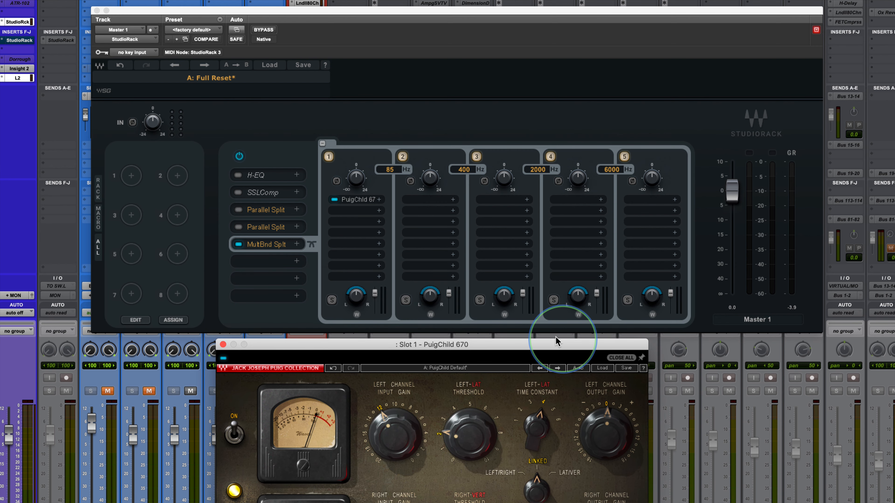
{"action": "left_click_drag", "start_coordinate": [540, 344], "coordinate": [527, 199]}
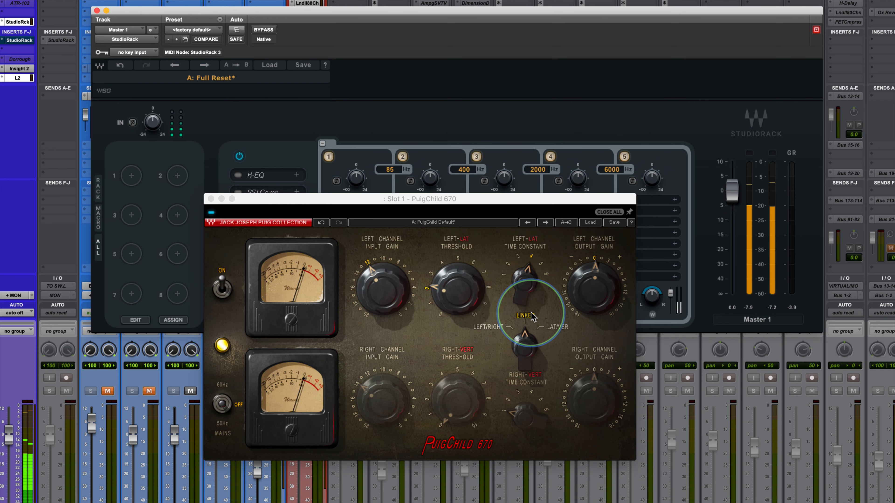
{"action": "left_click_drag", "start_coordinate": [432, 301], "coordinate": [430, 164]}
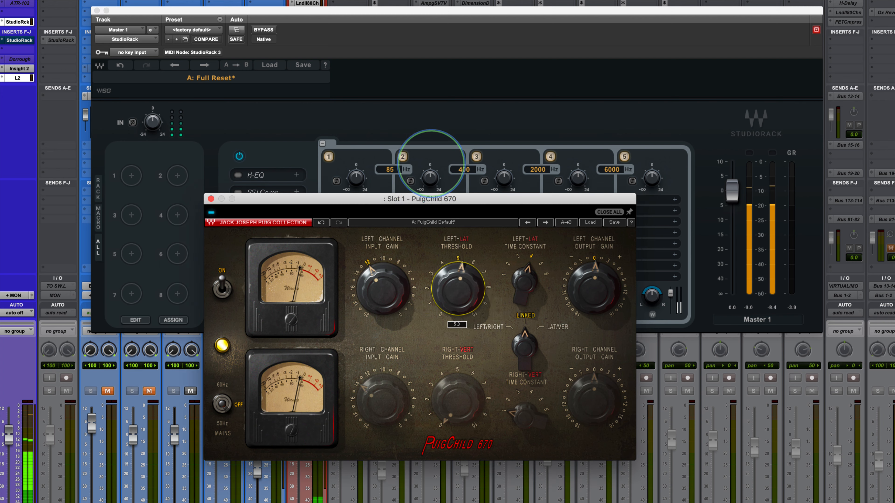
{"action": "left_click_drag", "start_coordinate": [491, 205], "coordinate": [495, 321]}
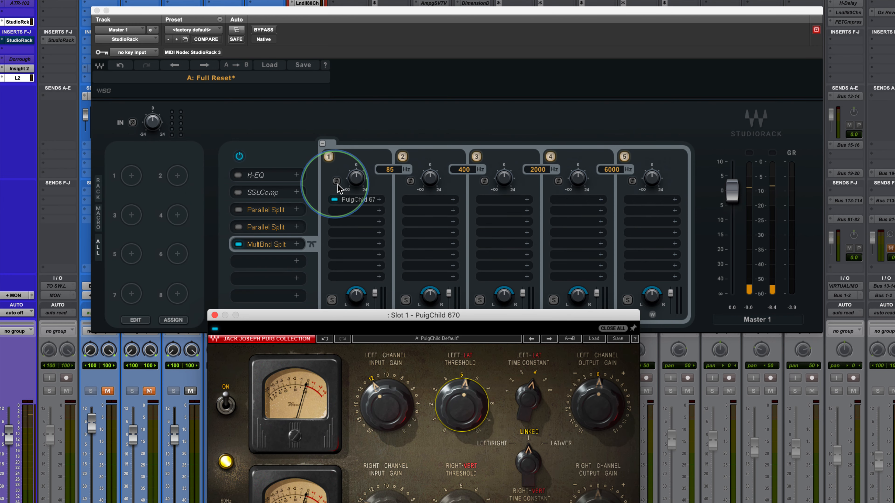
Copy the PuigChild 670 to band 2's first slot and lower the copy's threshold to about 3 during playback
{"action": "left_click", "coordinate": [356, 197]}
{"action": "left_click_drag", "start_coordinate": [433, 199], "coordinate": [433, 199]}
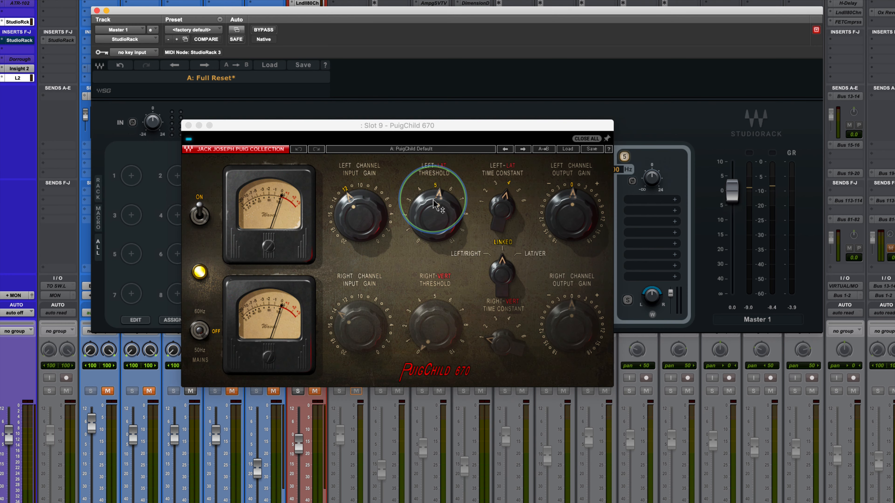
{"action": "left_click_drag", "start_coordinate": [468, 127], "coordinate": [503, 240]}
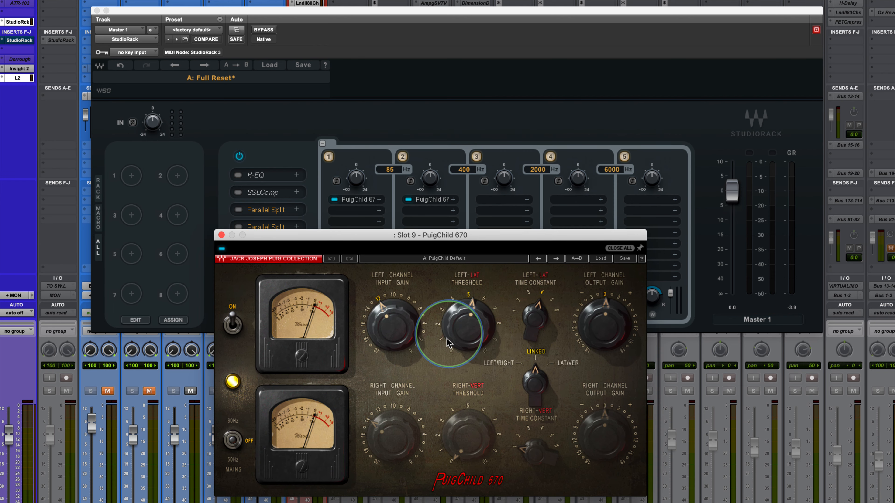
{"action": "key", "text": "space"}
{"action": "left_click_drag", "start_coordinate": [461, 328], "coordinate": [451, 373]}
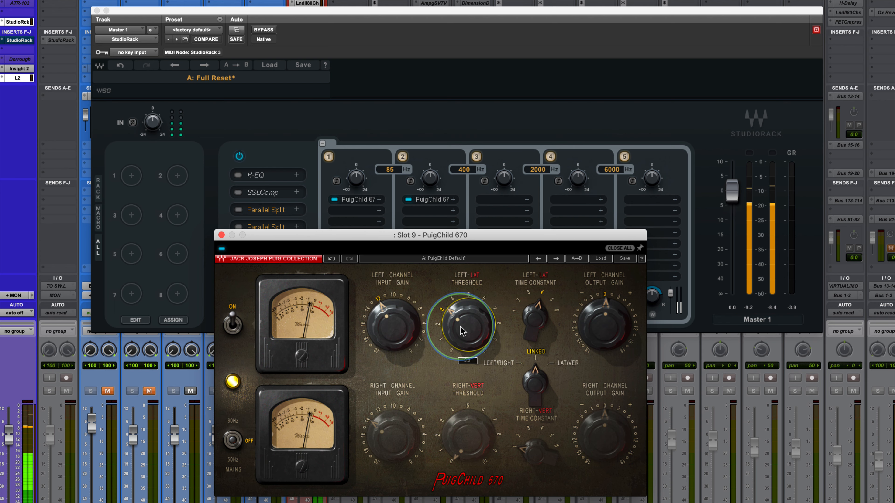
Copy the PuigChild 670 to band 3's first slot, setting the copy's time constant to 5 and its threshold slightly above 5
{"action": "left_click", "coordinate": [432, 204]}
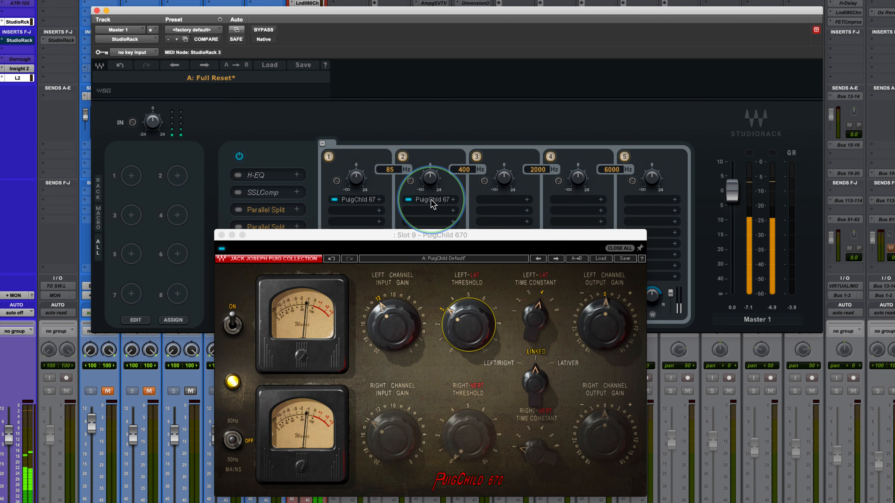
{"action": "left_click_drag", "start_coordinate": [432, 203], "coordinate": [495, 201]}
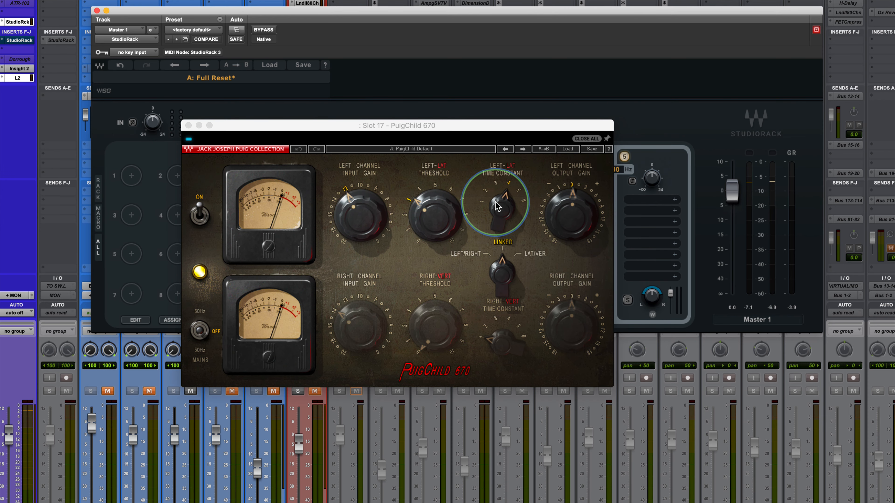
{"action": "left_click_drag", "start_coordinate": [501, 125], "coordinate": [520, 220]}
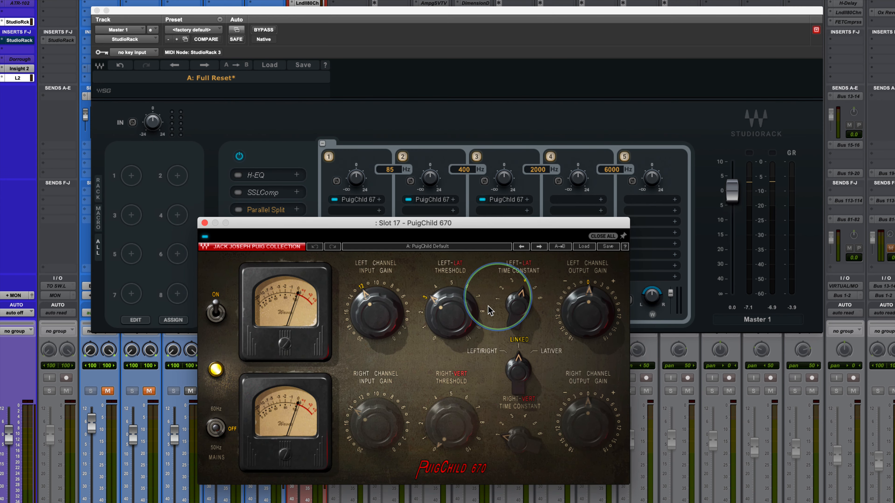
{"action": "left_click_drag", "start_coordinate": [519, 308], "coordinate": [517, 285]}
{"action": "key", "text": "space"}
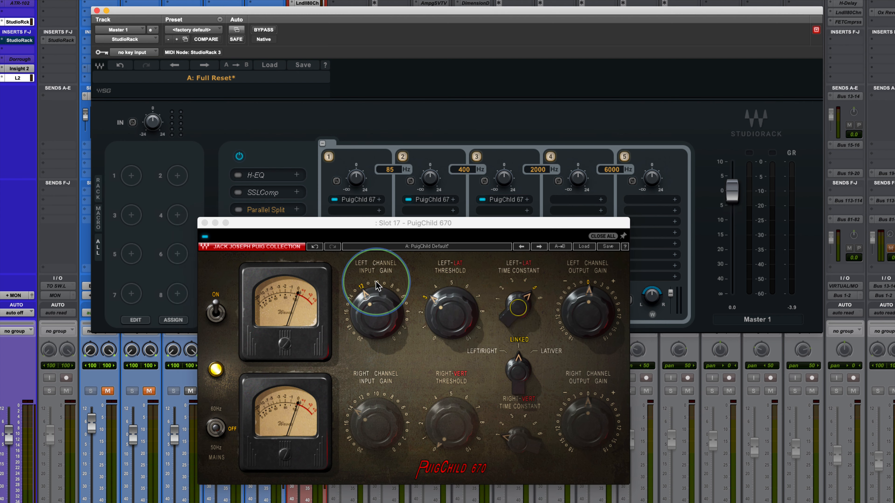
{"action": "left_click_drag", "start_coordinate": [439, 312], "coordinate": [439, 233]}
{"action": "left_click_drag", "start_coordinate": [439, 298], "coordinate": [441, 284]}
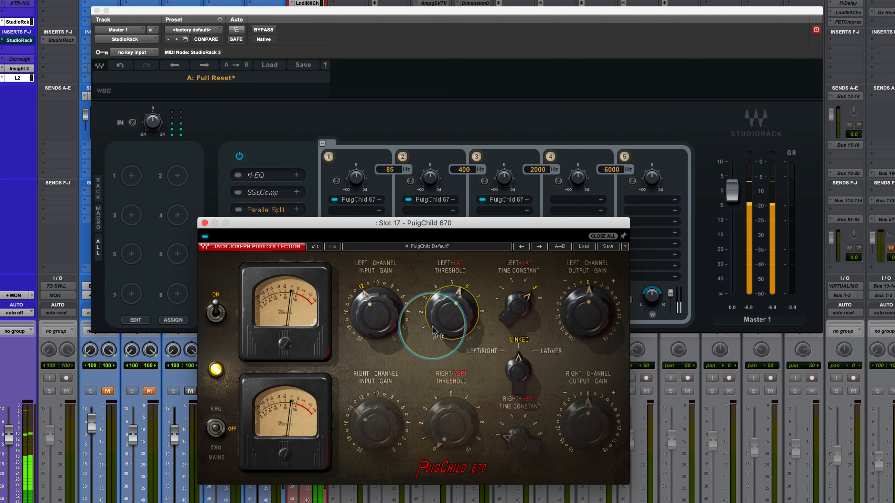
Copy the PuigChild 670 to band 4's first slot, setting the copy's time constant to 6 and its threshold to about 8
{"action": "left_click", "coordinate": [507, 211]}
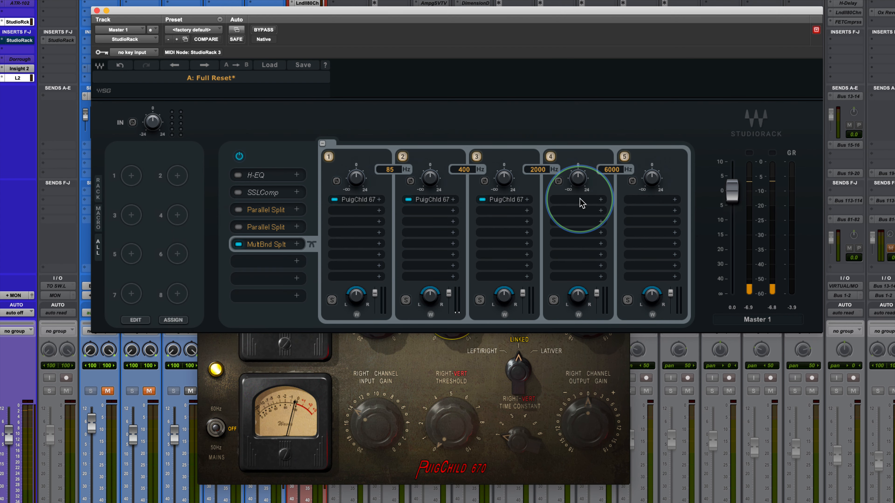
{"action": "left_click_drag", "start_coordinate": [582, 203], "coordinate": [579, 200]}
{"action": "left_click_drag", "start_coordinate": [486, 144], "coordinate": [500, 225]}
{"action": "left_click", "coordinate": [448, 328]}
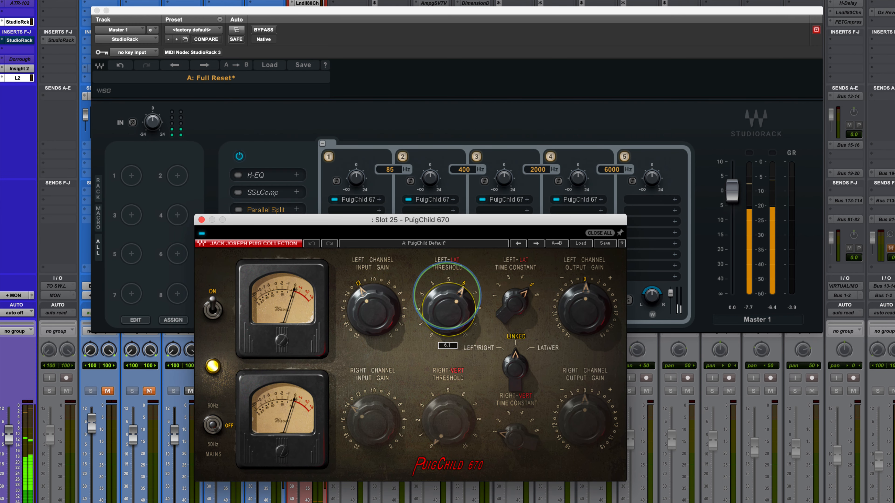
{"action": "left_click_drag", "start_coordinate": [447, 281], "coordinate": [448, 277]}
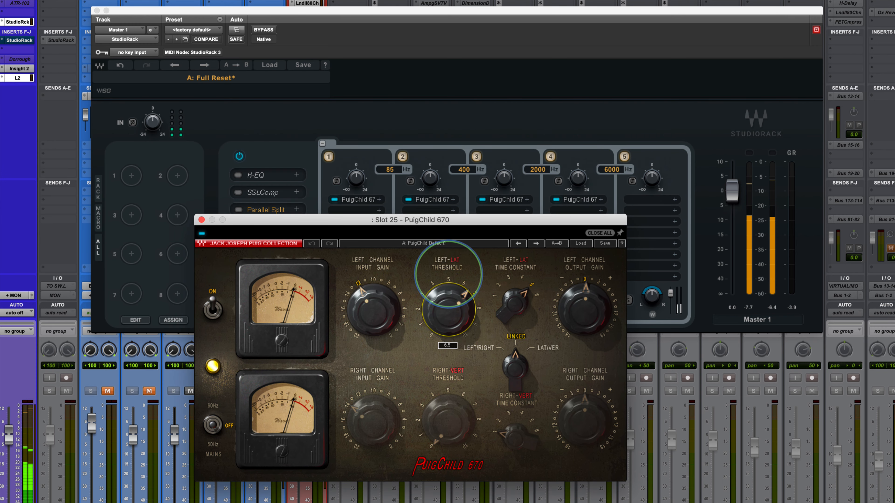
{"action": "left_click_drag", "start_coordinate": [443, 315], "coordinate": [444, 292]}
{"action": "left_click_drag", "start_coordinate": [506, 306], "coordinate": [507, 298]}
{"action": "left_click_drag", "start_coordinate": [432, 308], "coordinate": [437, 296]}
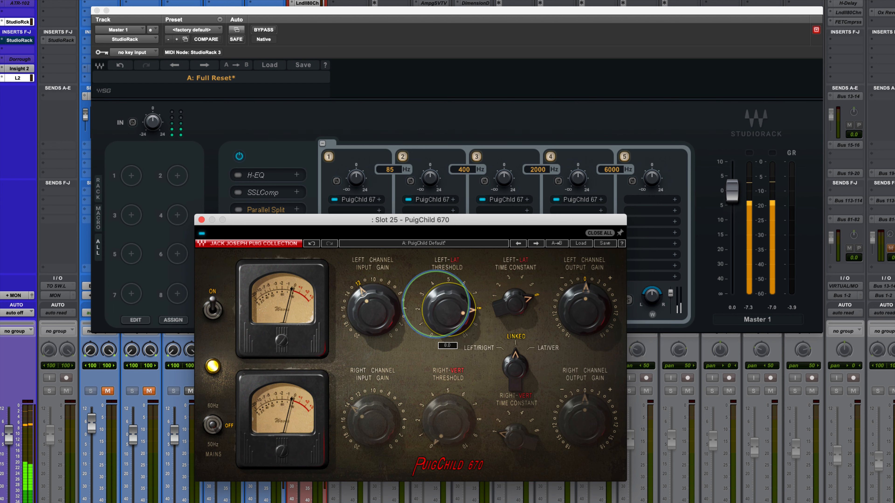
Copy the PuigChild 670 to band 5's first slot, setting the copy's time constant to 4 and its threshold to 10
{"action": "left_click", "coordinate": [579, 193]}
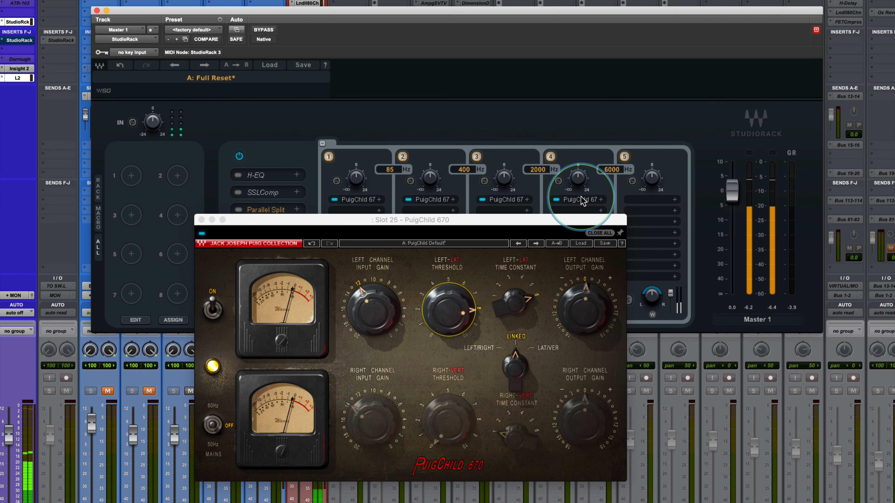
{"action": "left_click_drag", "start_coordinate": [647, 203], "coordinate": [646, 203]}
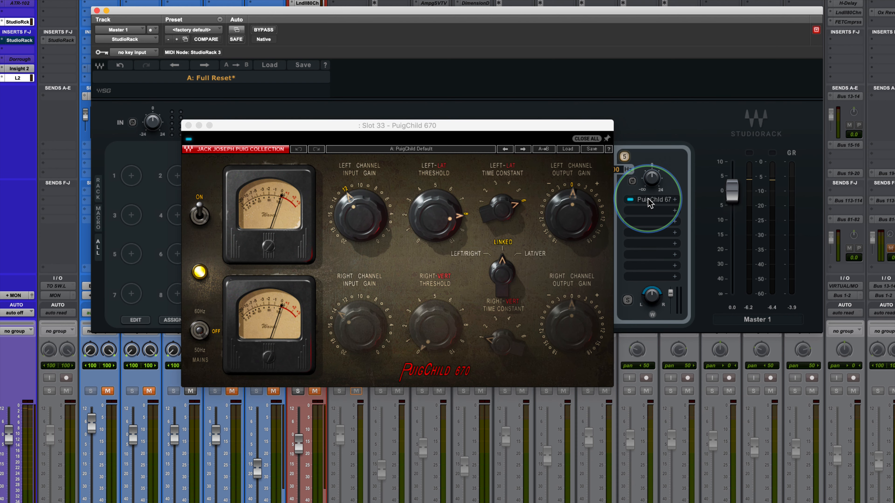
{"action": "left_click_drag", "start_coordinate": [512, 195], "coordinate": [512, 194]}
{"action": "left_click_drag", "start_coordinate": [444, 228], "coordinate": [454, 88]}
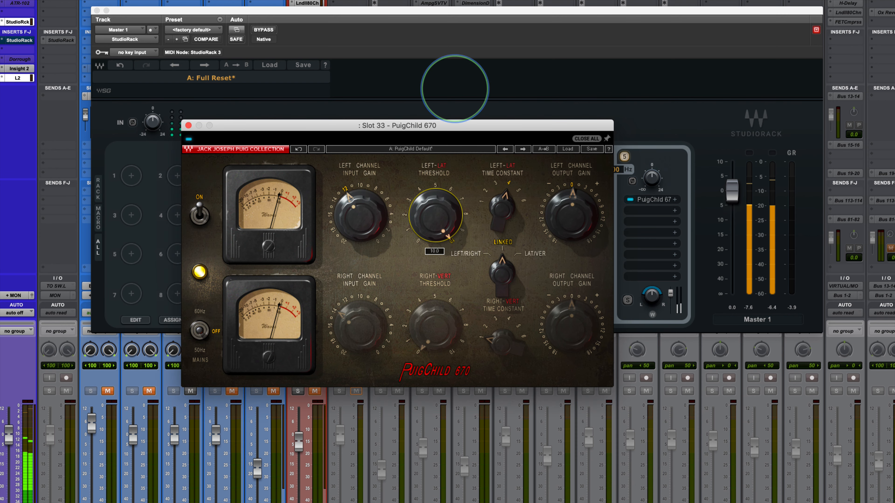
Raise the input gain and slightly lower the output gain of band 5's PuigChild 670, and move its window clear of the bands
{"action": "left_click", "coordinate": [354, 221]}
{"action": "left_click_drag", "start_coordinate": [355, 220], "coordinate": [354, 207]}
{"action": "left_click_drag", "start_coordinate": [585, 229], "coordinate": [554, 240]}
{"action": "left_click_drag", "start_coordinate": [542, 133], "coordinate": [579, 297]}
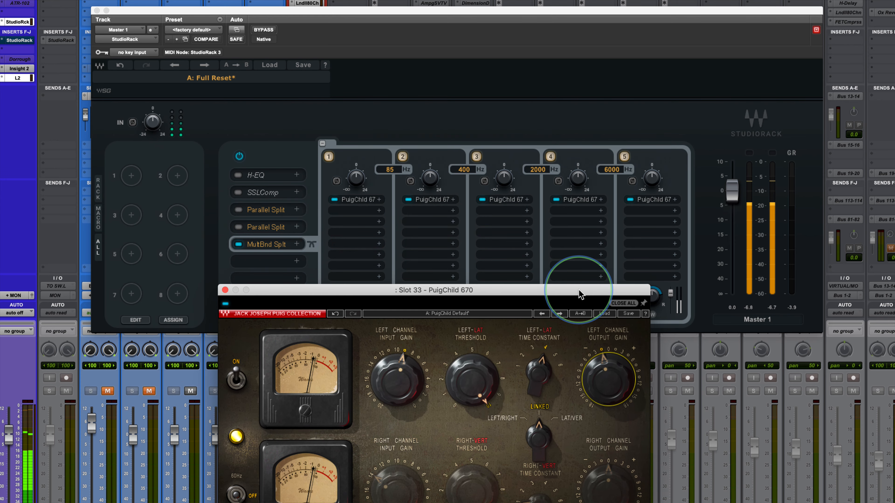
Bypass and re-enable the MultiBand Split during playback to compare the sound
{"action": "left_click", "coordinate": [239, 244]}
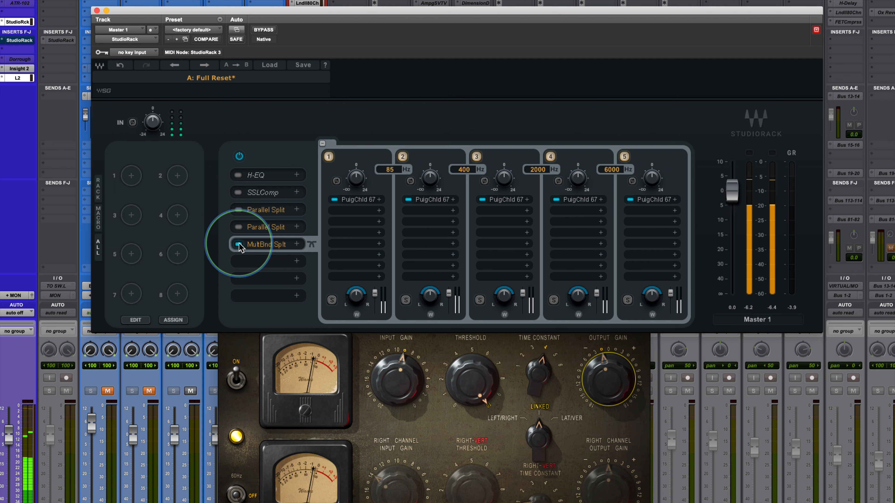
{"action": "left_click", "coordinate": [239, 244]}
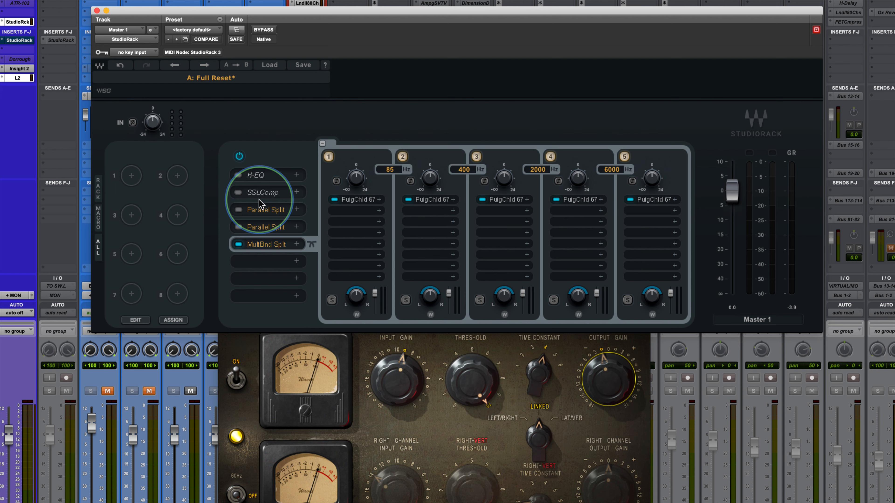
{"action": "left_click", "coordinate": [378, 212]}
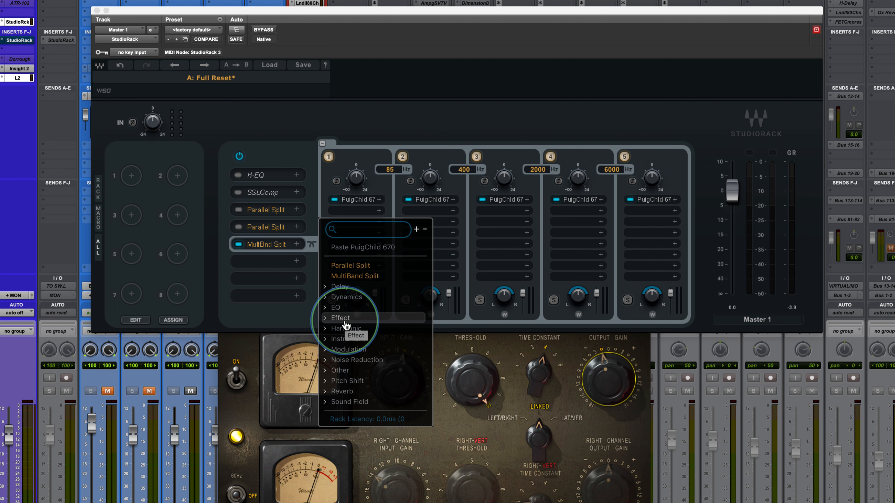
{"action": "left_click", "coordinate": [327, 329]}
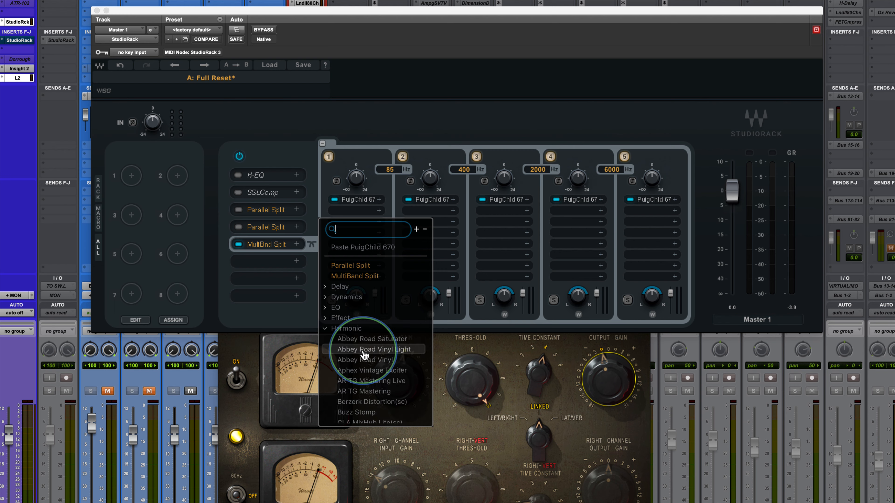
{"action": "left_click", "coordinate": [229, 318]}
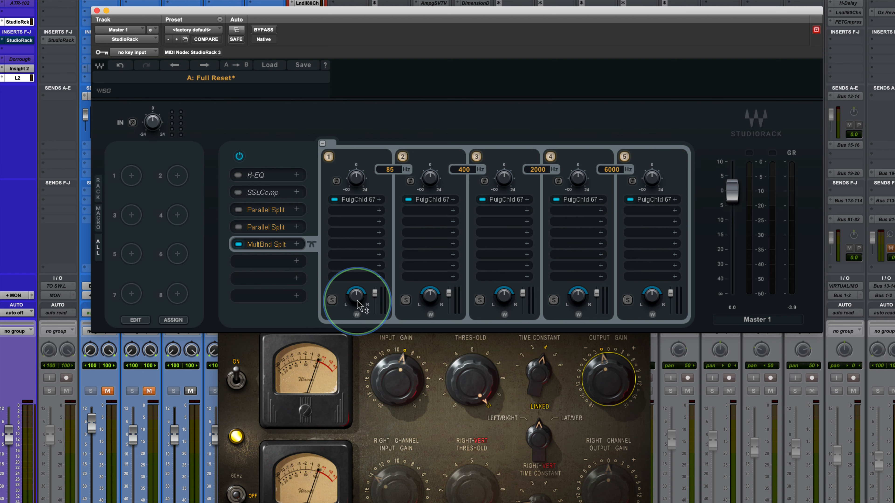
Try turning band 1's output stereo control to about 33.3 and return it to centre
{"action": "left_click", "coordinate": [331, 300]}
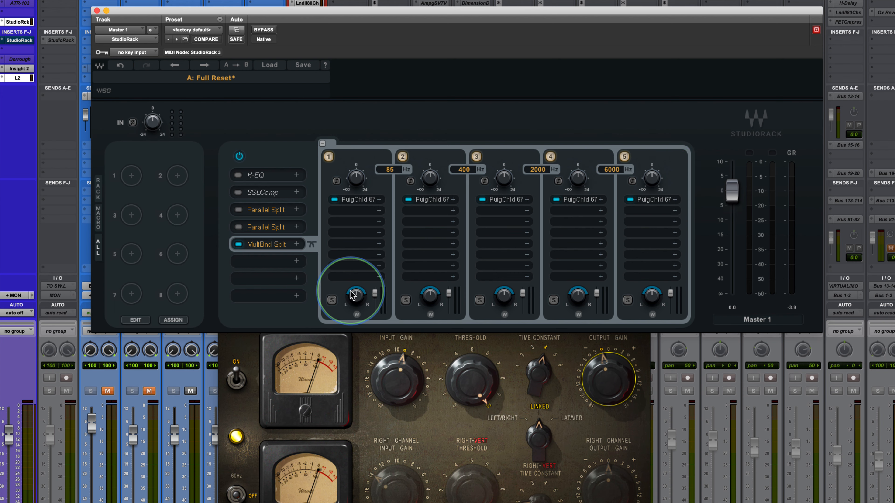
{"action": "left_click_drag", "start_coordinate": [352, 295], "coordinate": [352, 293]}
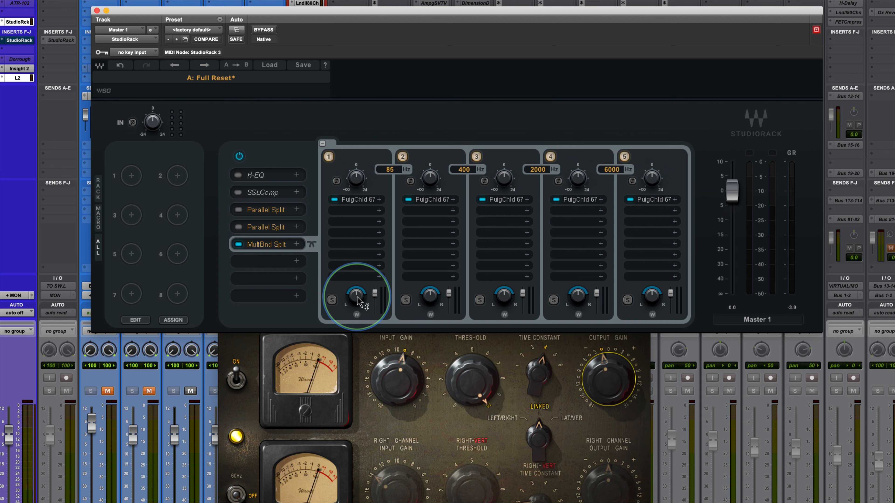
{"action": "left_click_drag", "start_coordinate": [356, 296], "coordinate": [357, 304]}
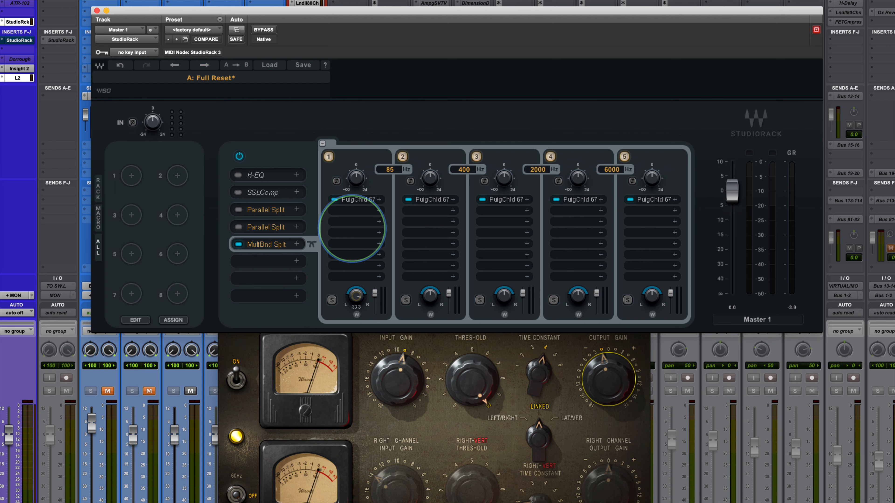
{"action": "left_click_drag", "start_coordinate": [368, 304], "coordinate": [359, 300]}
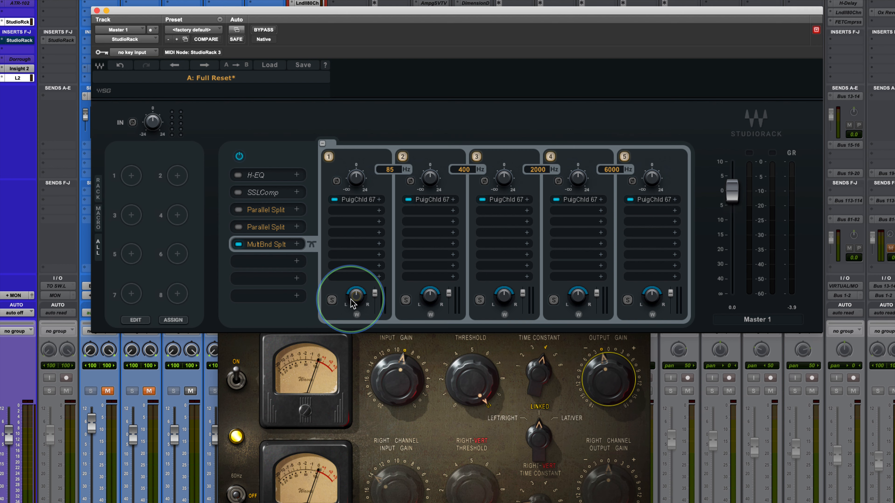
Try band 1's output stereo control with its W mode on and off, and restore its starting position
{"action": "left_click", "coordinate": [356, 314]}
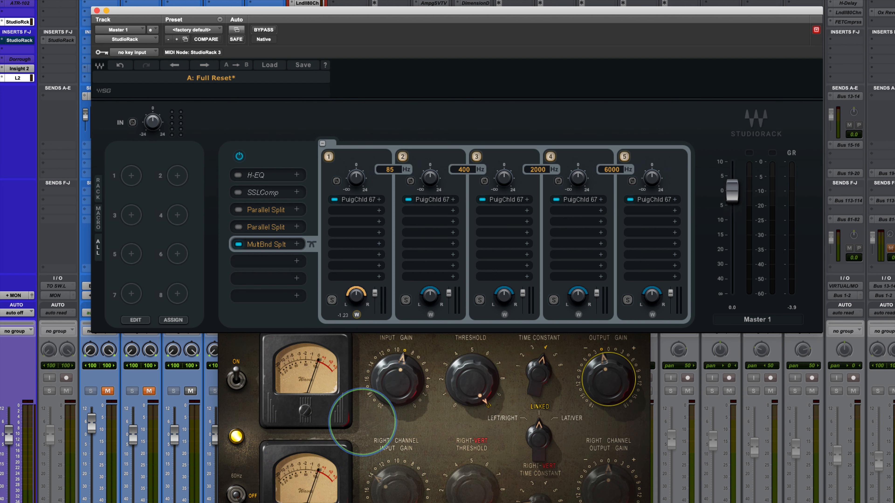
{"action": "left_click", "coordinate": [356, 314]}
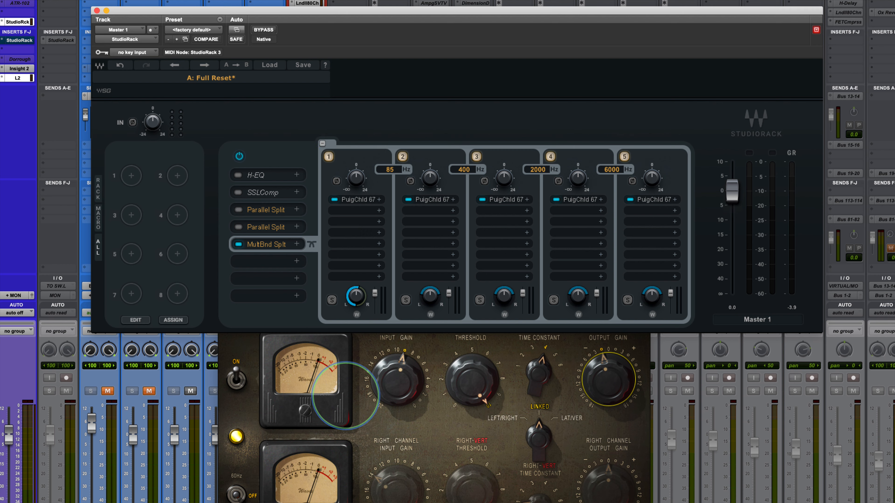
{"action": "mouse_move", "coordinate": [346, 396]}
{"action": "left_mouse_down"}
{"action": "mouse_move", "coordinate": [334, 359]}
{"action": "mouse_move", "coordinate": [348, 258]}
{"action": "mouse_move", "coordinate": [358, 400]}
{"action": "left_mouse_up"}
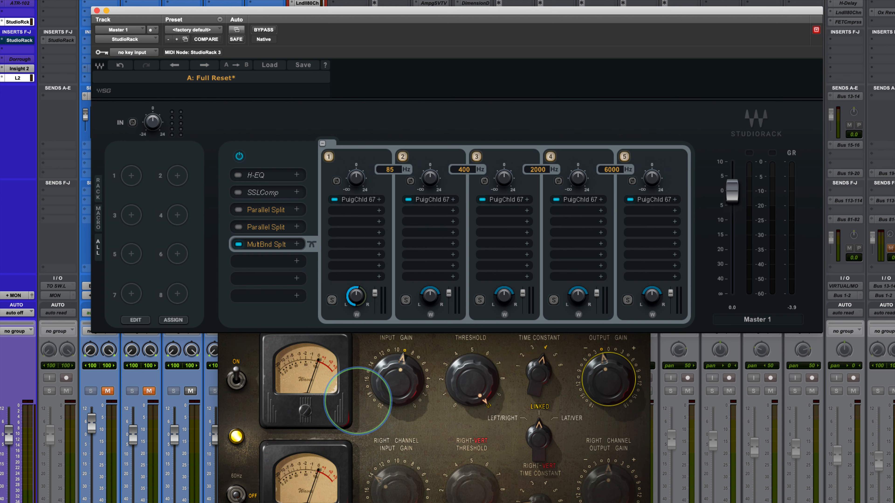
{"action": "left_click_drag", "start_coordinate": [358, 401], "coordinate": [335, 178]}
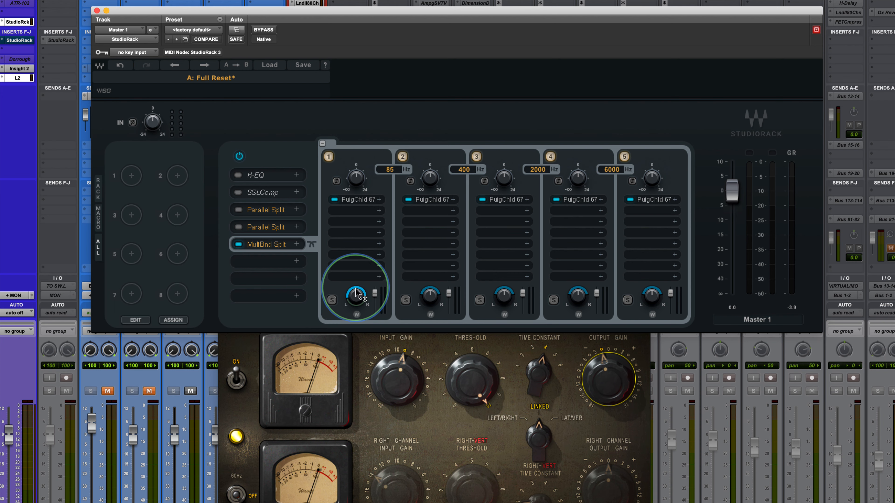
{"action": "left_click", "coordinate": [357, 314]}
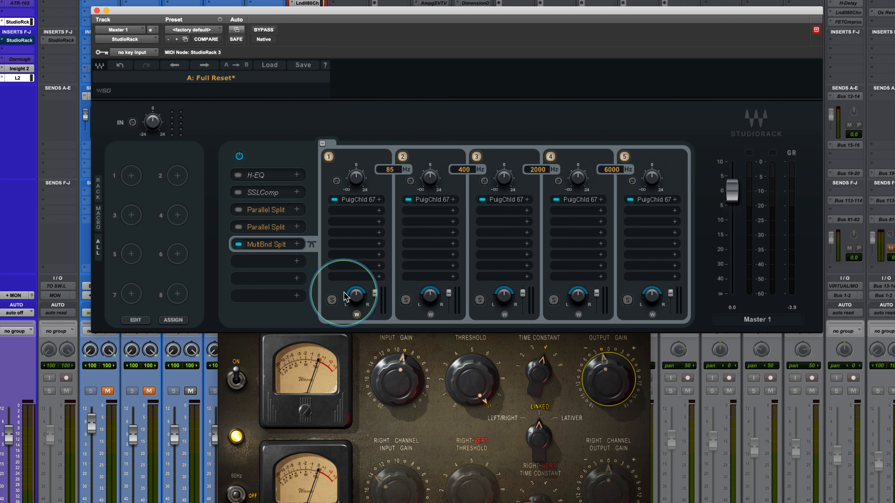
{"action": "mouse_move", "coordinate": [357, 295]}
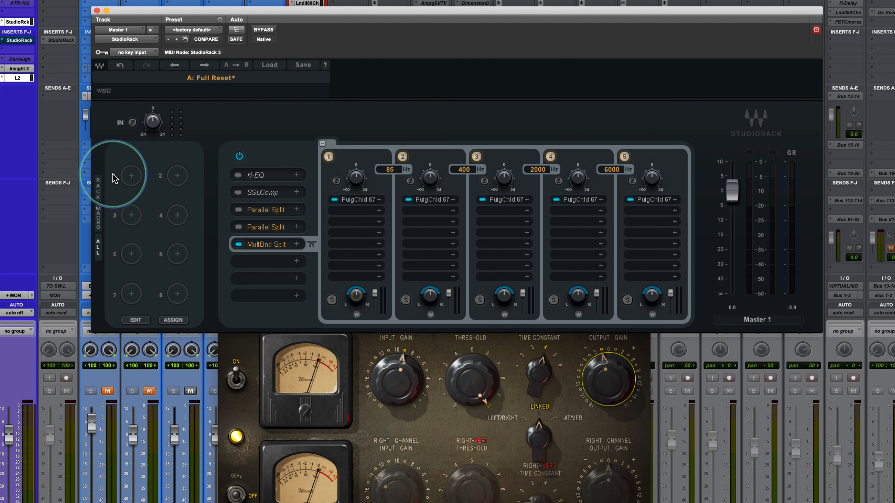
{"action": "left_click", "coordinate": [133, 178]}
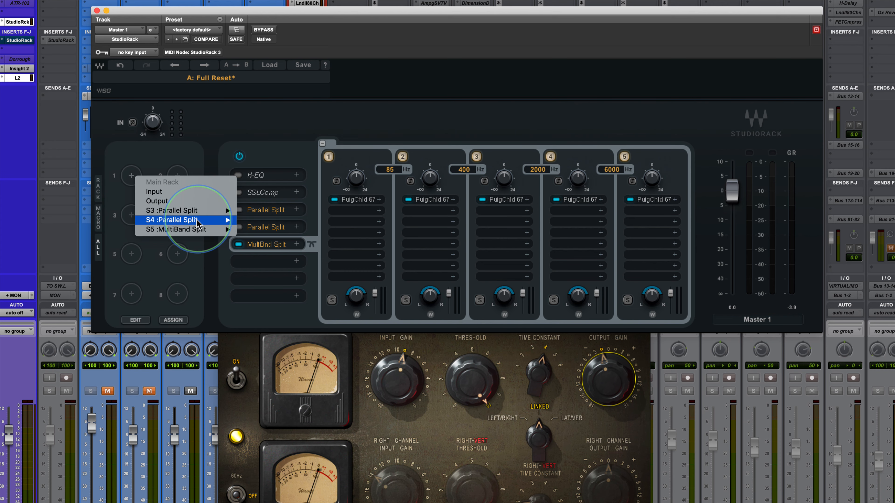
{"action": "mouse_move", "coordinate": [192, 230]}
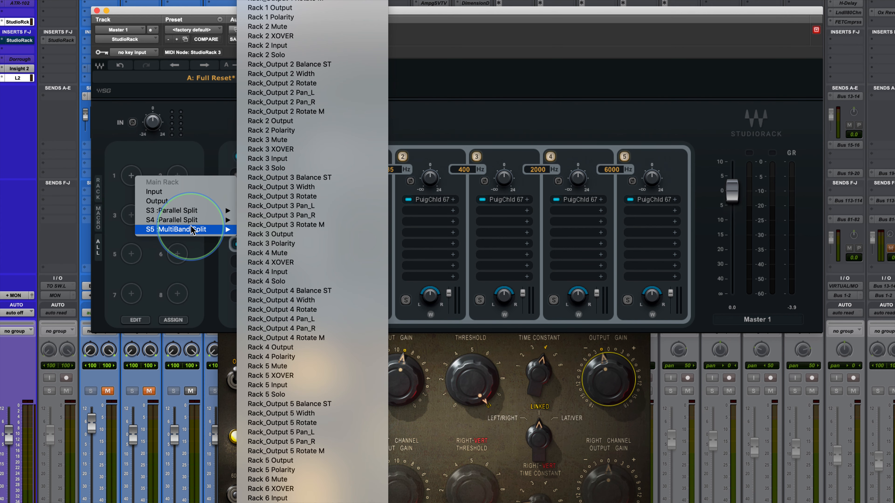
{"action": "mouse_move", "coordinate": [193, 214]}
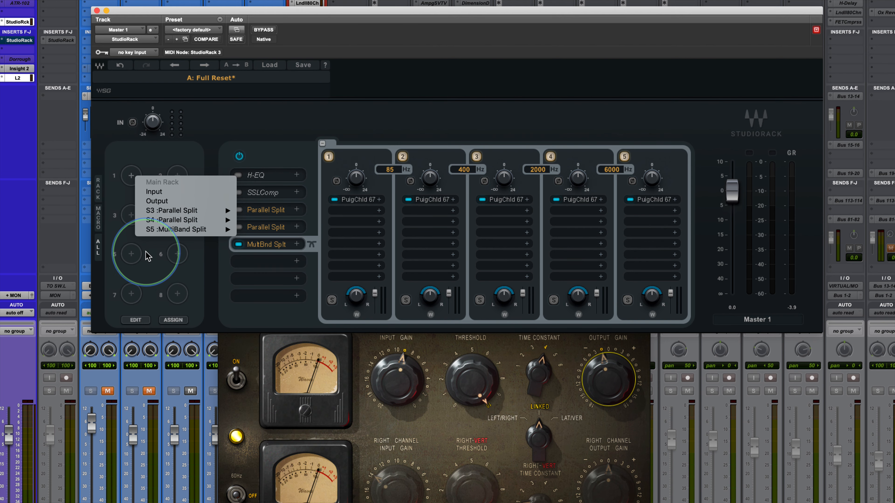
{"action": "left_click", "coordinate": [188, 146]}
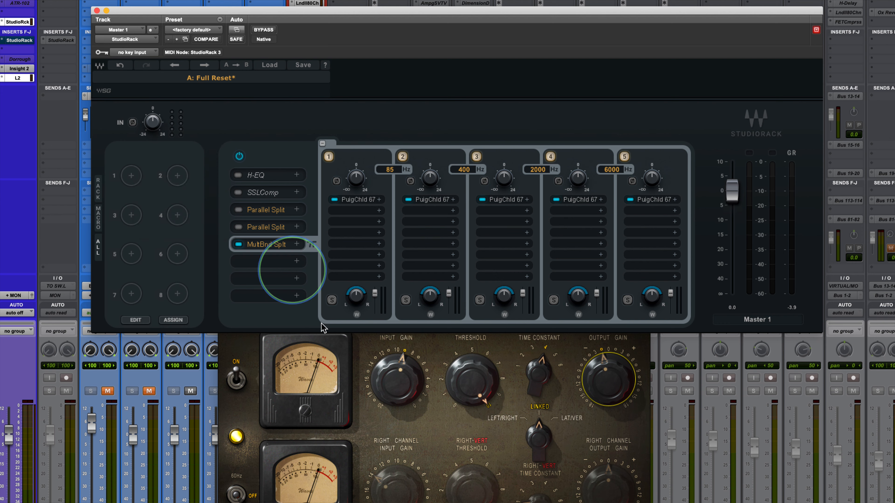
Open band 1's PuigChild 670 and assign its left channel output gain to macro 1 using assign mode
{"action": "left_click", "coordinate": [449, 337]}
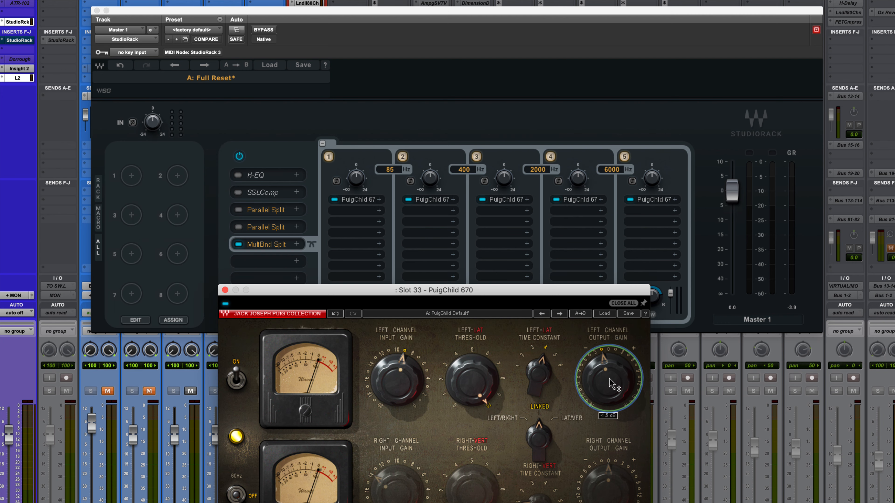
{"action": "left_click", "coordinate": [357, 200]}
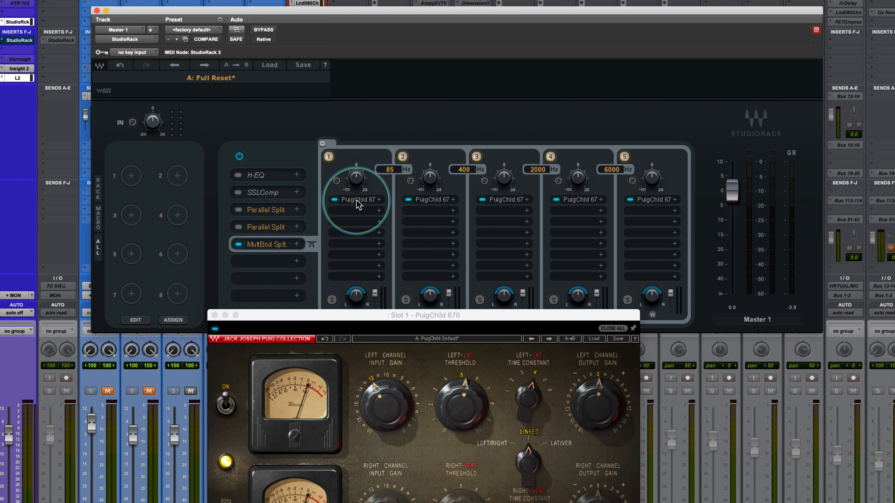
{"action": "left_click", "coordinate": [604, 418]}
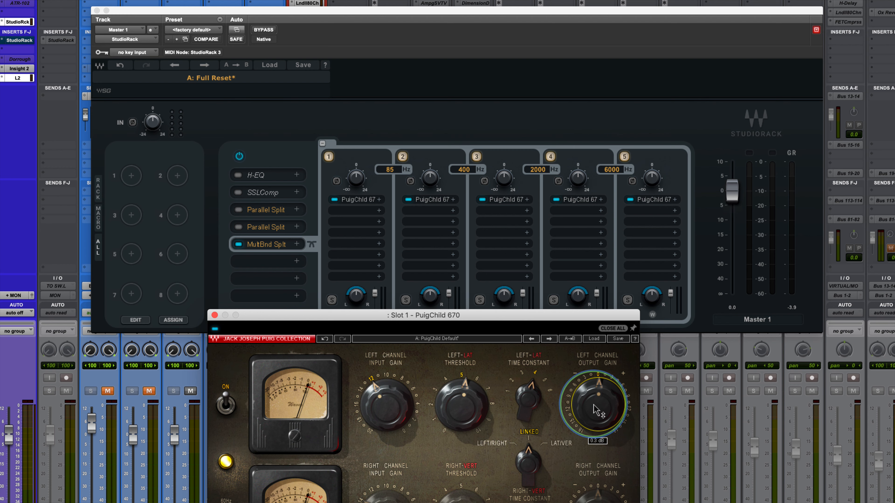
{"action": "left_click", "coordinate": [127, 178]}
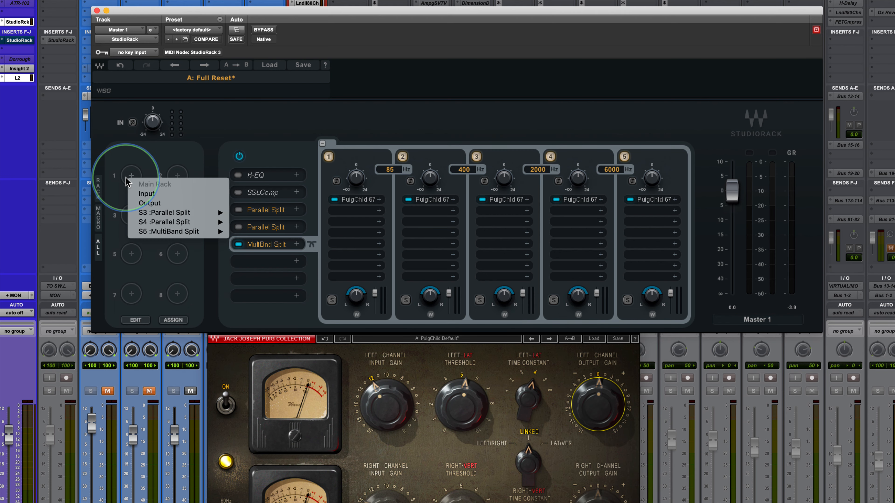
{"action": "left_click", "coordinate": [164, 248]}
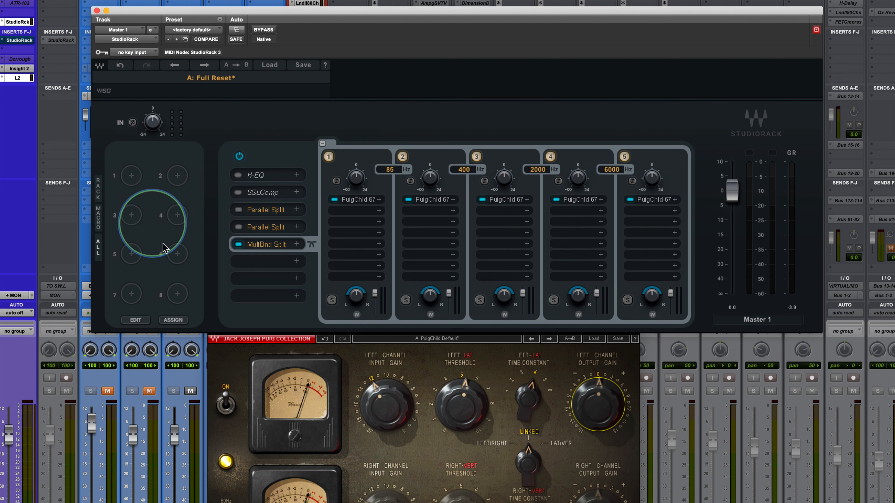
{"action": "left_click", "coordinate": [173, 320]}
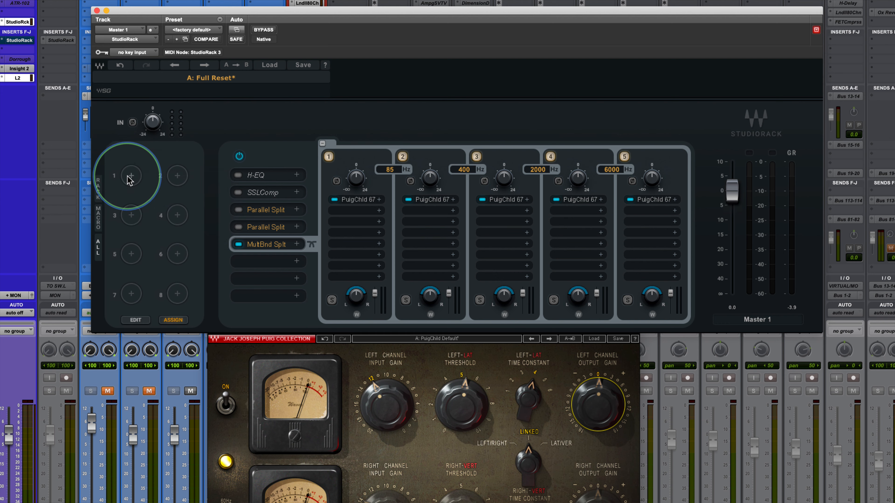
{"action": "left_click", "coordinate": [603, 415]}
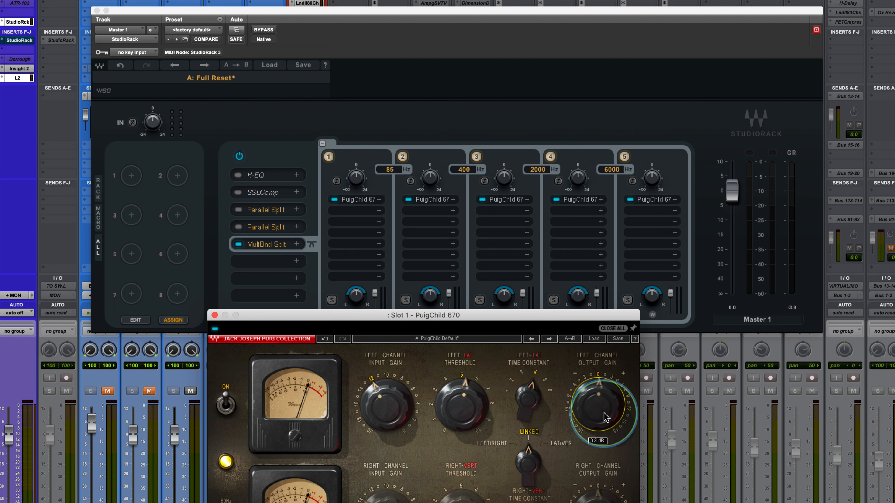
{"action": "left_click", "coordinate": [133, 176]}
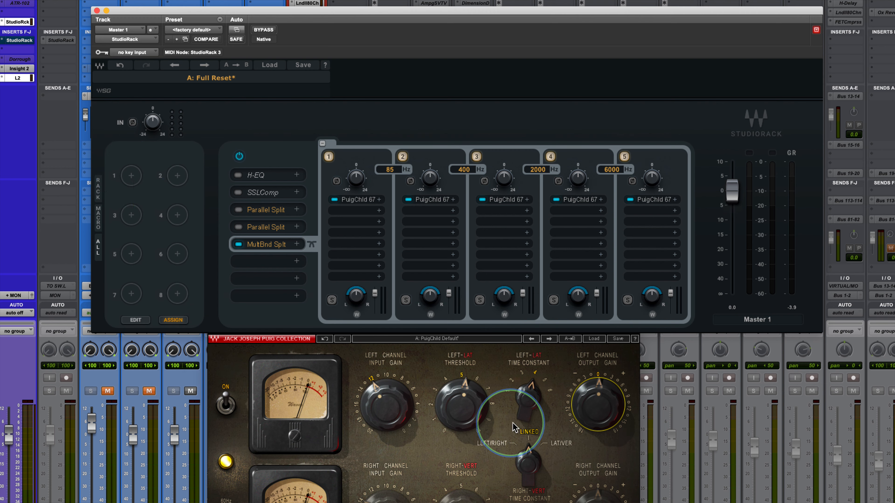
{"action": "left_click", "coordinate": [602, 410]}
Examine the macro options of the left output gain, including the macro slots it can switch to
{"action": "right_click", "coordinate": [603, 411]}
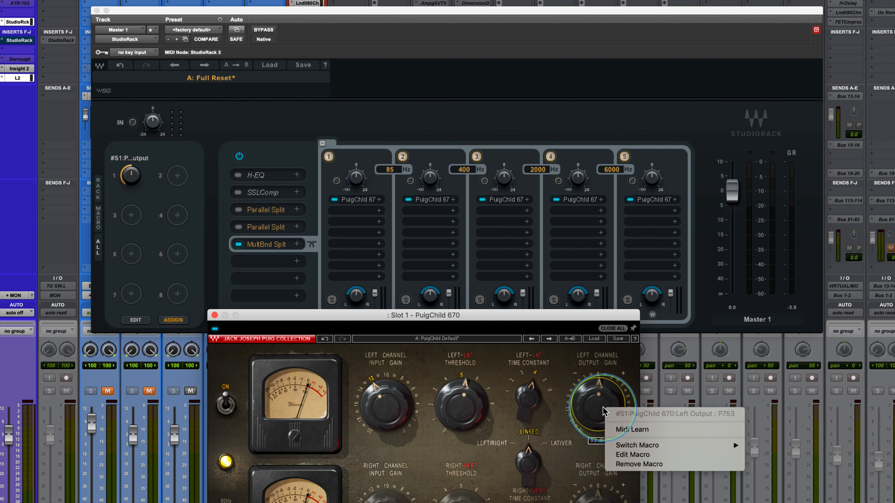
{"action": "mouse_move", "coordinate": [639, 445]}
{"action": "left_click", "coordinate": [669, 444]}
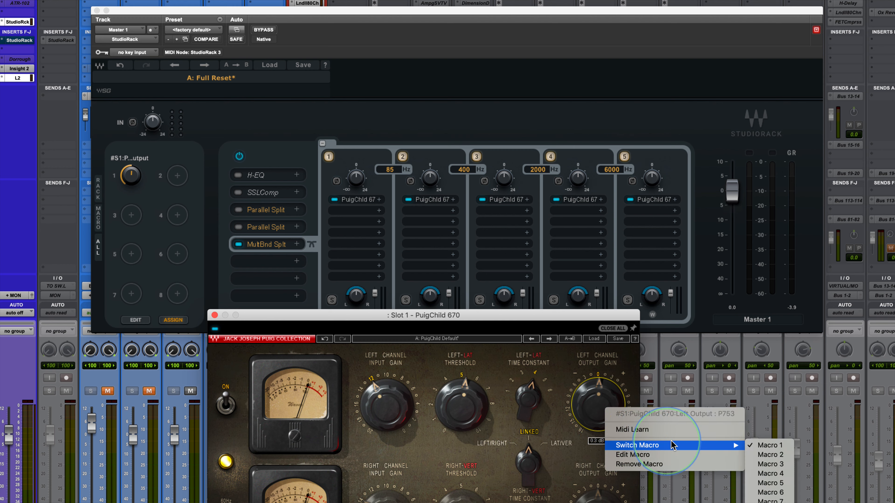
{"action": "left_click", "coordinate": [716, 445]}
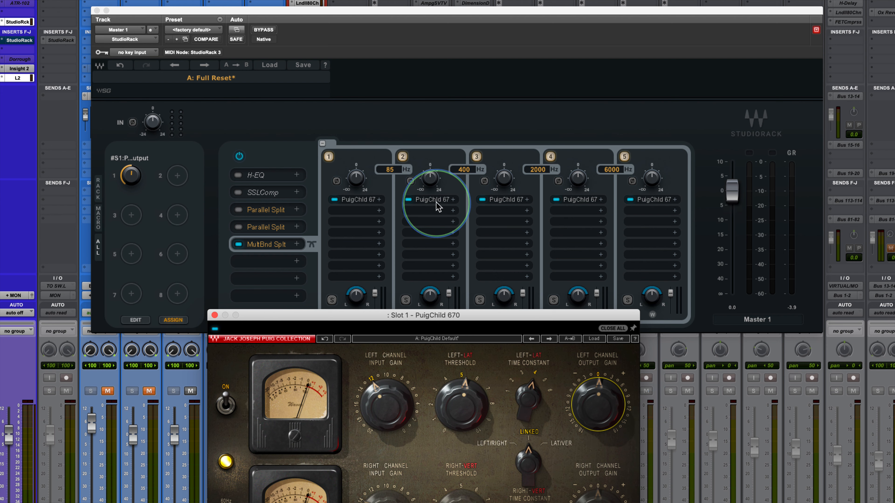
Turn macro 1 up and down to test its control of the output gain, and close band 1's PuigChild 670 window
{"action": "left_click", "coordinate": [131, 178]}
{"action": "left_click_drag", "start_coordinate": [137, 231], "coordinate": [138, 181]}
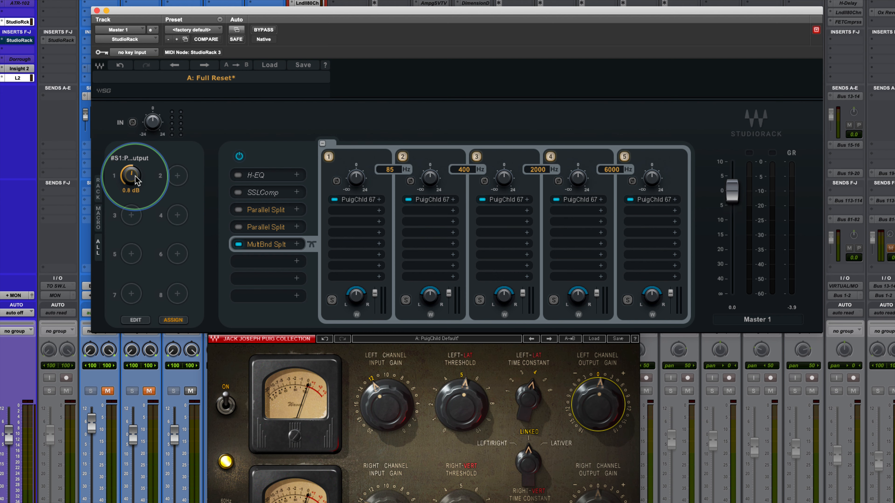
{"action": "left_click_drag", "start_coordinate": [131, 169], "coordinate": [131, 183]}
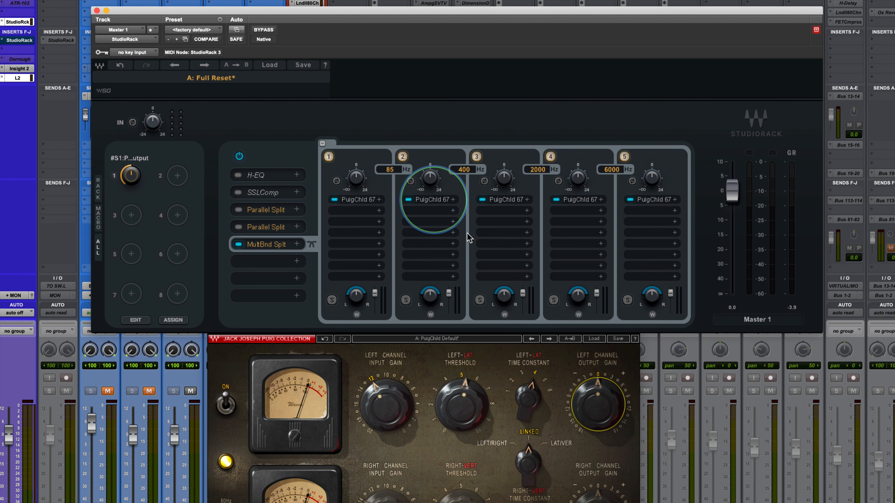
{"action": "left_click", "coordinate": [621, 350]}
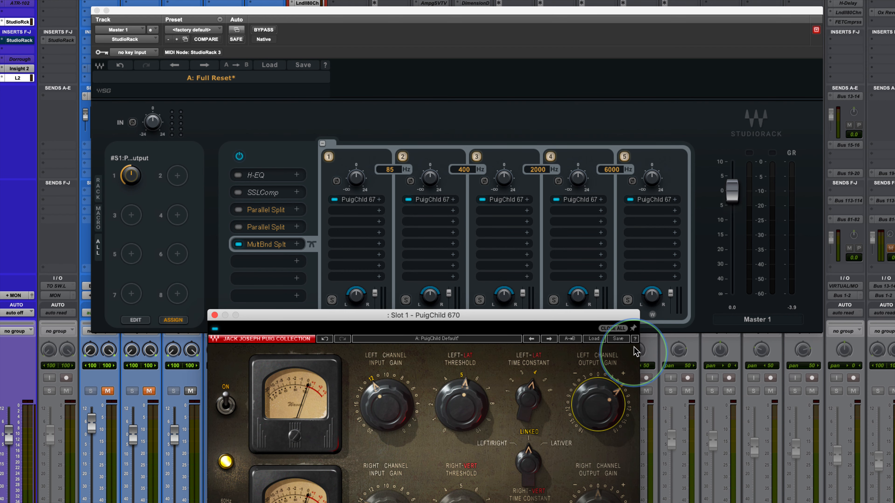
{"action": "left_click", "coordinate": [215, 315]}
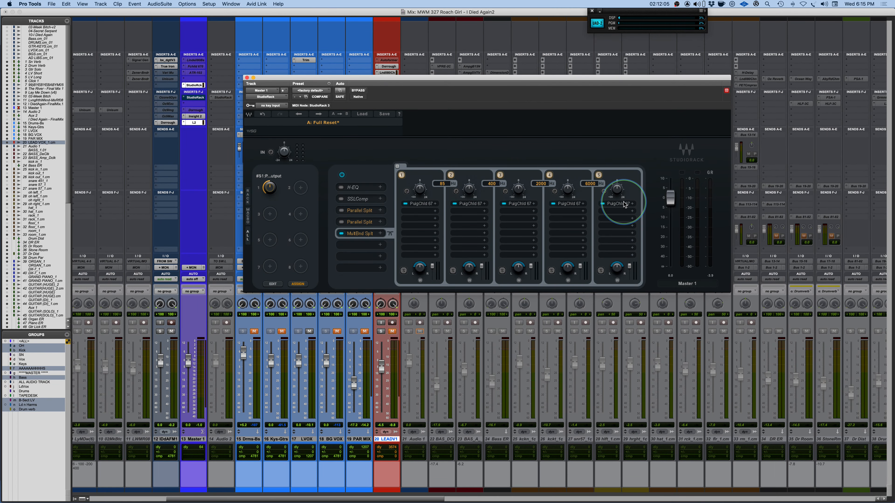
Enable the second Parallel Split, return to the MultiBand Split and open band 2's PuigChild 670
{"action": "left_click", "coordinate": [344, 223]}
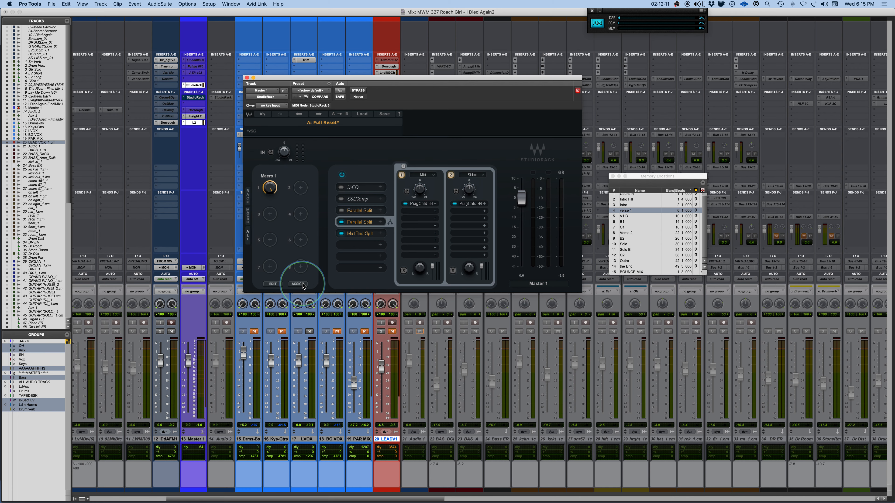
{"action": "left_click", "coordinate": [359, 233]}
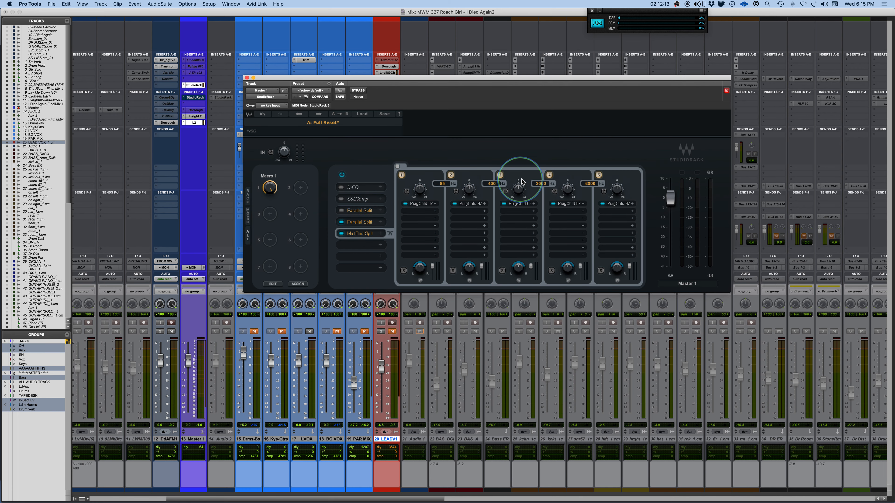
{"action": "left_click", "coordinate": [470, 204]}
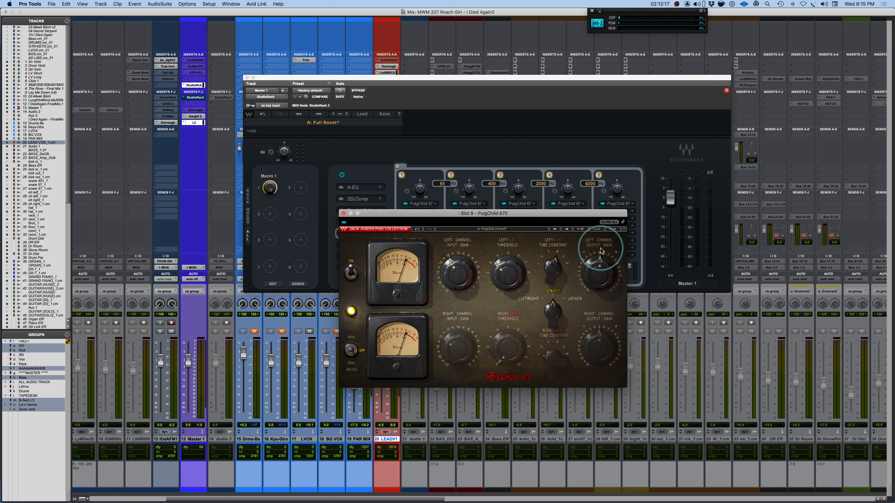
Turn macro 1 slightly with assign mode on, and switch assign mode off
{"action": "left_click", "coordinate": [299, 284]}
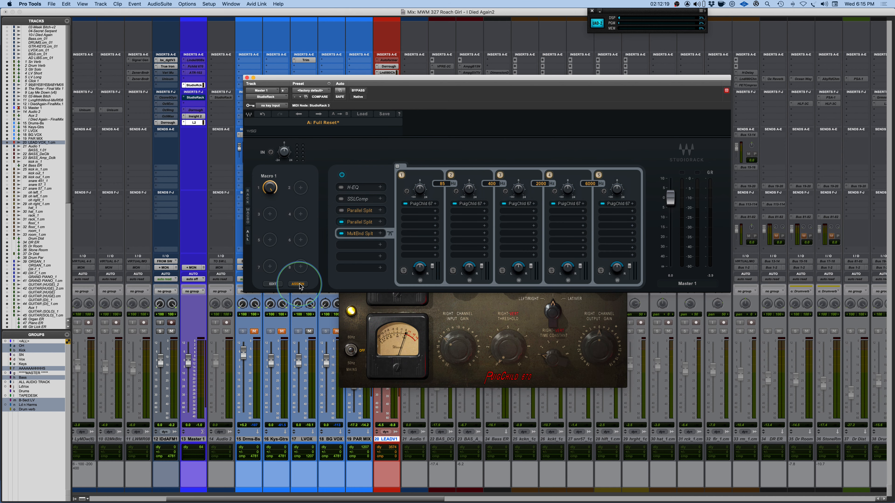
{"action": "left_click_drag", "start_coordinate": [270, 188], "coordinate": [270, 192]}
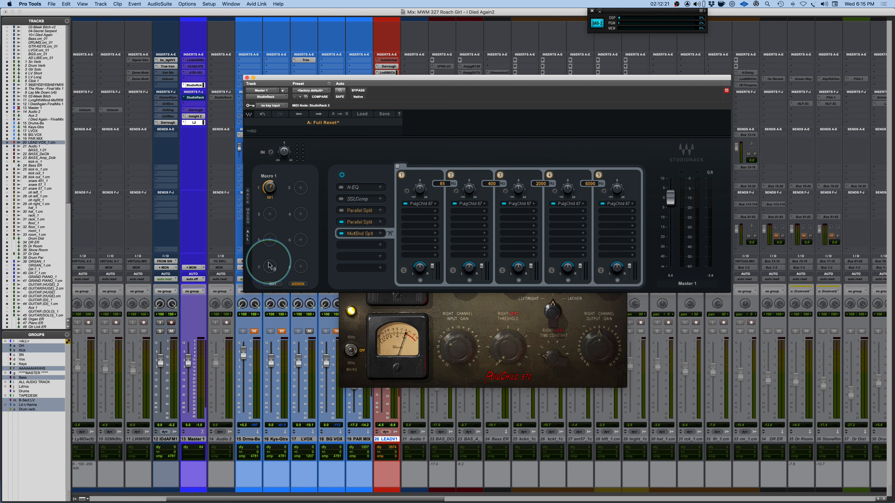
{"action": "left_click", "coordinate": [298, 284]}
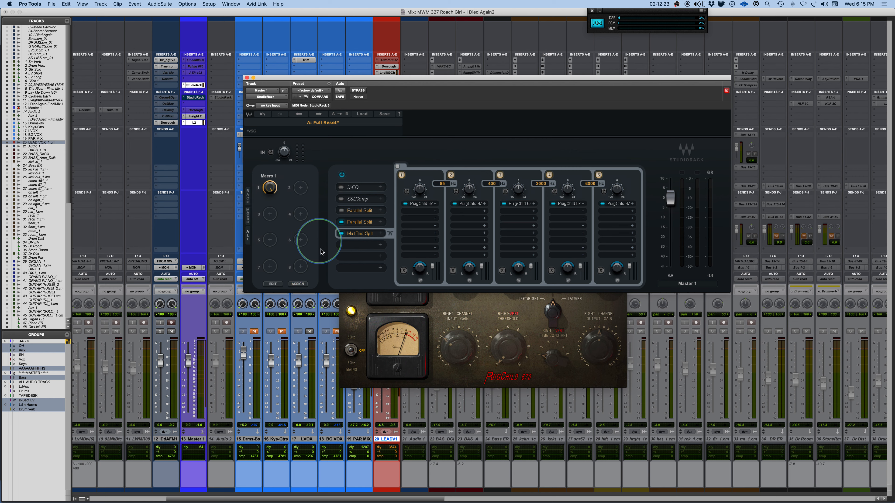
Assign the left output gain of band 2's PuigChild 670 to macro 1 in assign mode
{"action": "left_click", "coordinate": [493, 307]}
{"action": "left_click", "coordinate": [420, 190]}
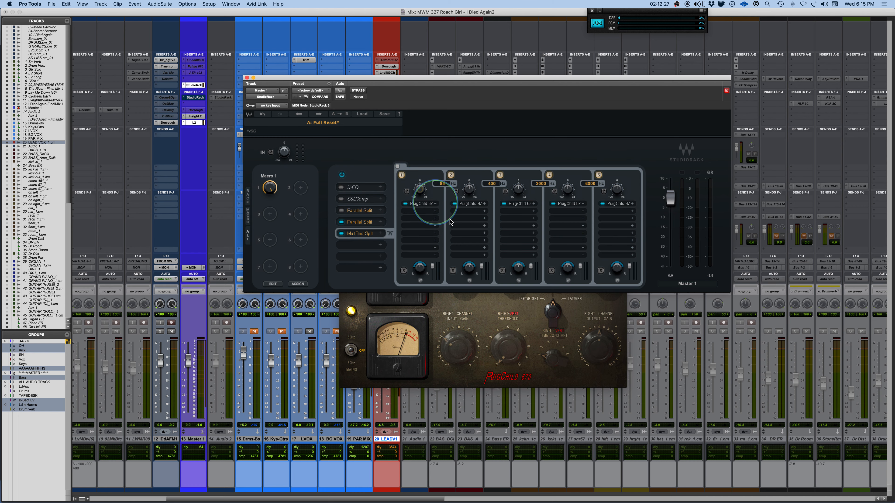
{"action": "left_click", "coordinate": [479, 303]}
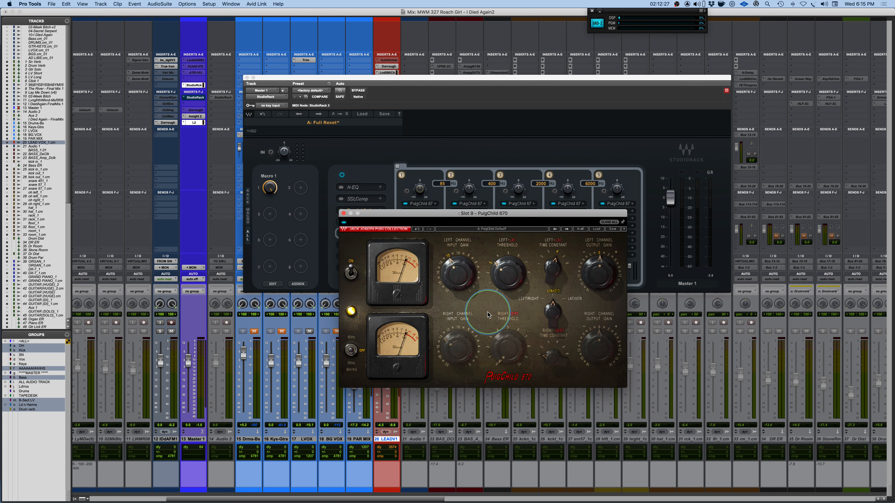
{"action": "left_click", "coordinate": [269, 189]}
{"action": "left_click", "coordinate": [297, 283]}
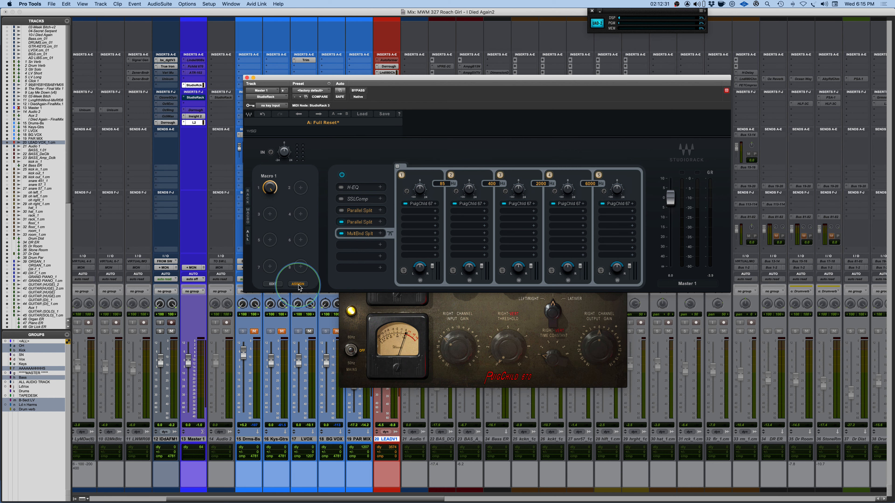
{"action": "left_click", "coordinate": [272, 189]}
{"action": "left_click", "coordinate": [585, 305]}
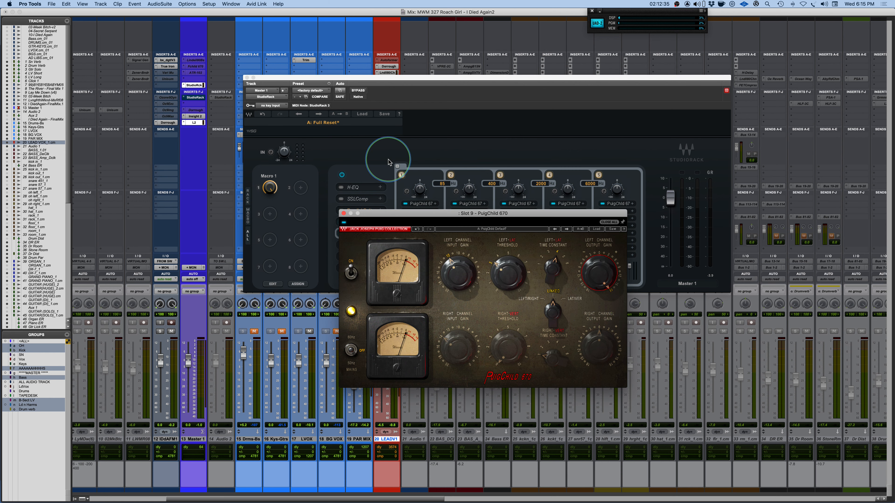
{"action": "left_click", "coordinate": [269, 188]}
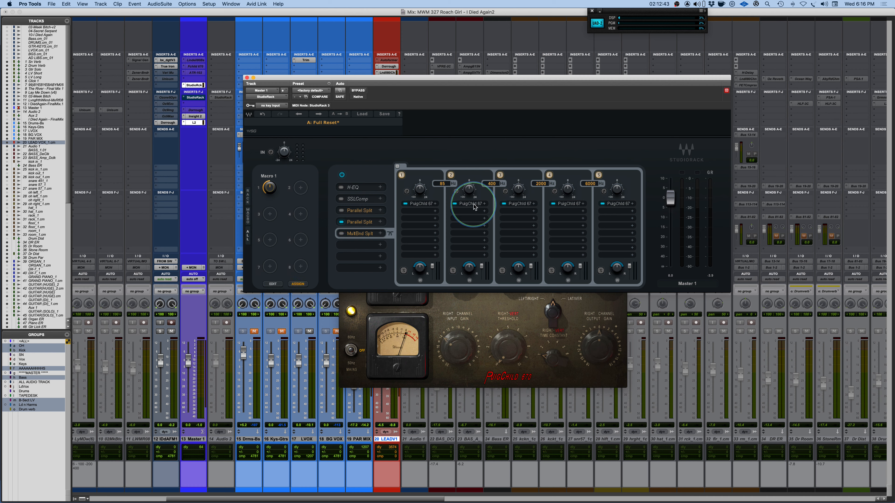
{"action": "left_click", "coordinate": [601, 312]}
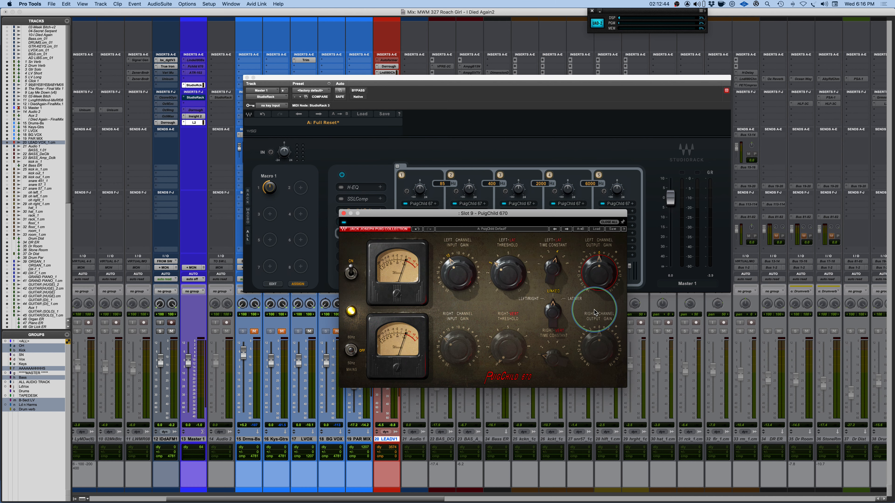
Switch assign mode off and check the output gain on the PuigChild 670 of band 2 and band 1
{"action": "left_click", "coordinate": [298, 284]}
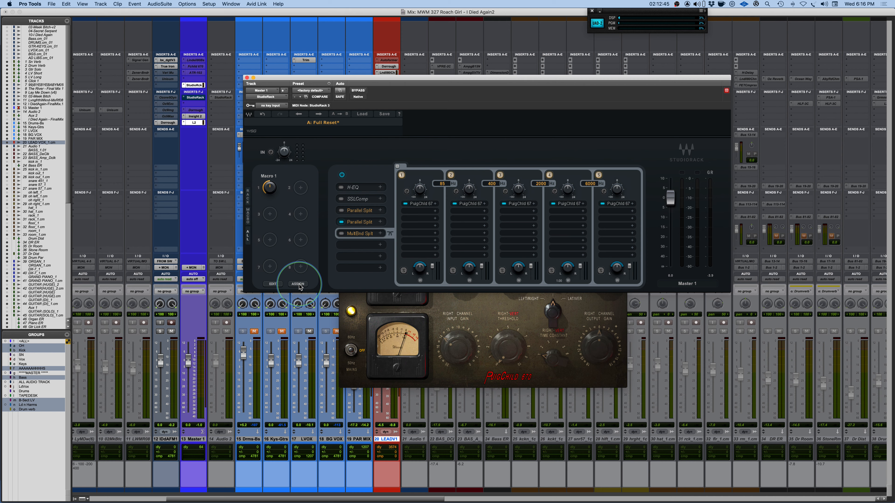
{"action": "left_click", "coordinate": [469, 204]}
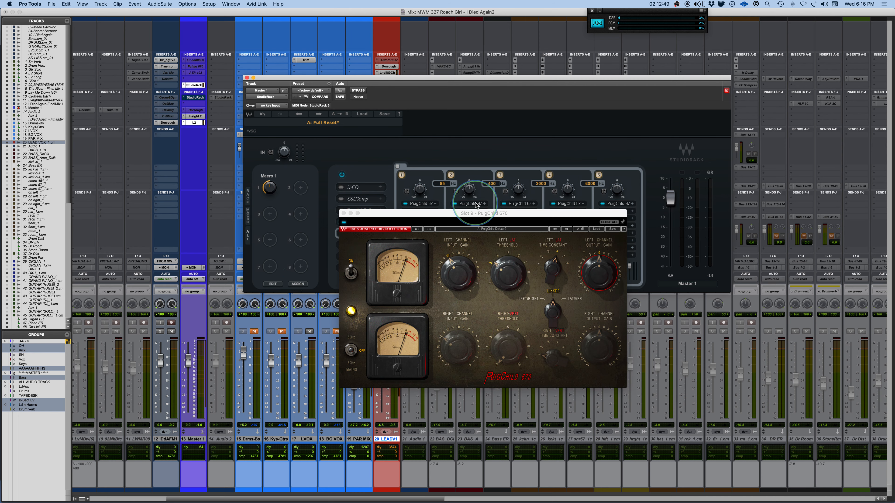
{"action": "left_click", "coordinate": [418, 204]}
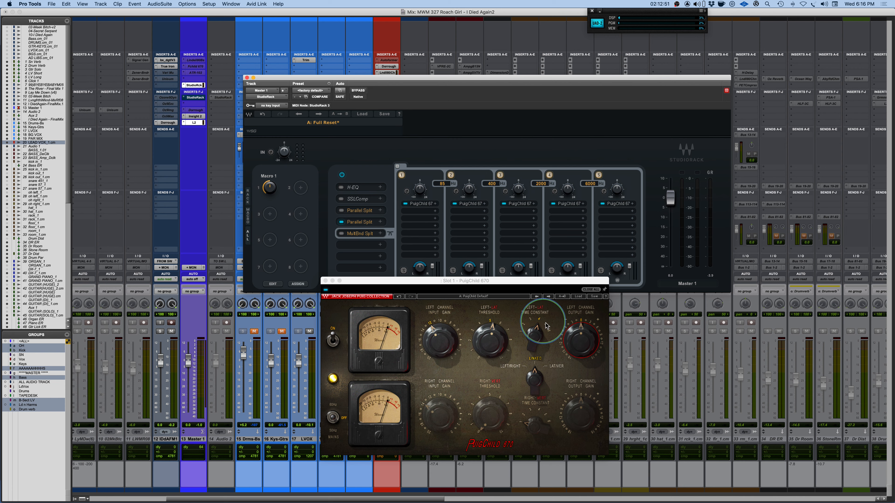
Assign the left output gain of band 3's PuigChild 670 to macro 1 and move its window below the rack
{"action": "left_click", "coordinate": [517, 204]}
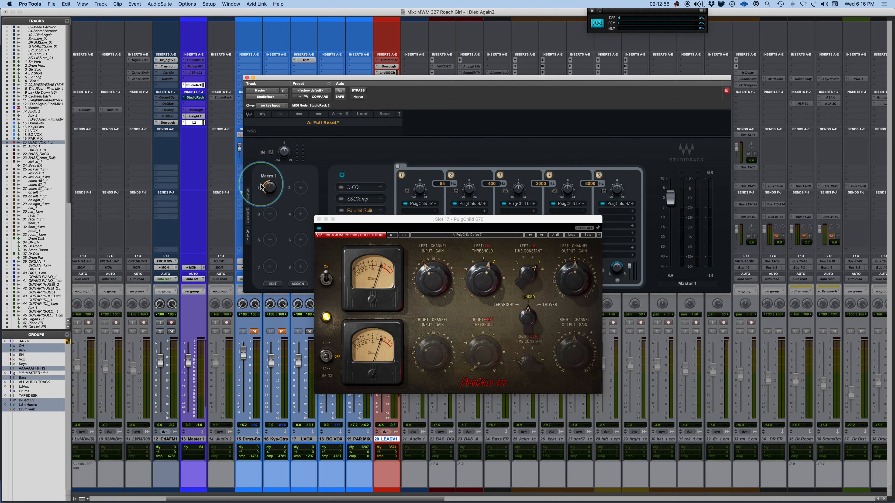
{"action": "left_click", "coordinate": [297, 283]}
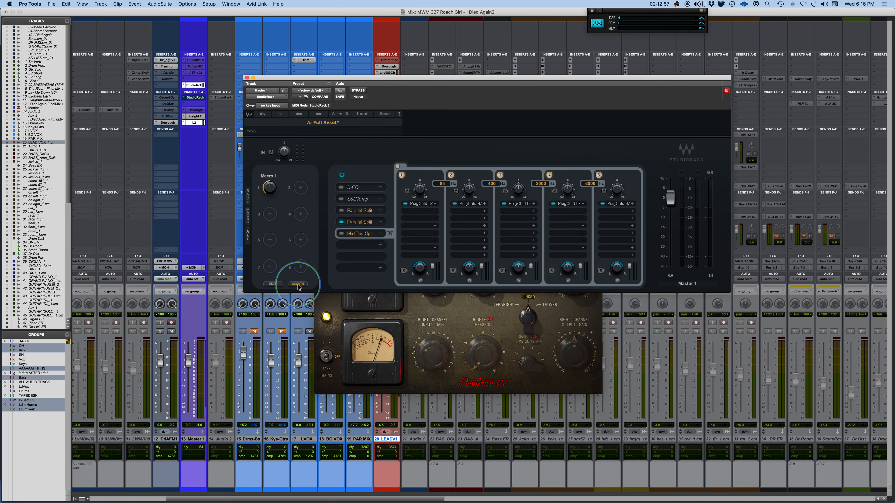
{"action": "left_click", "coordinate": [582, 301]}
{"action": "left_click", "coordinate": [578, 284]}
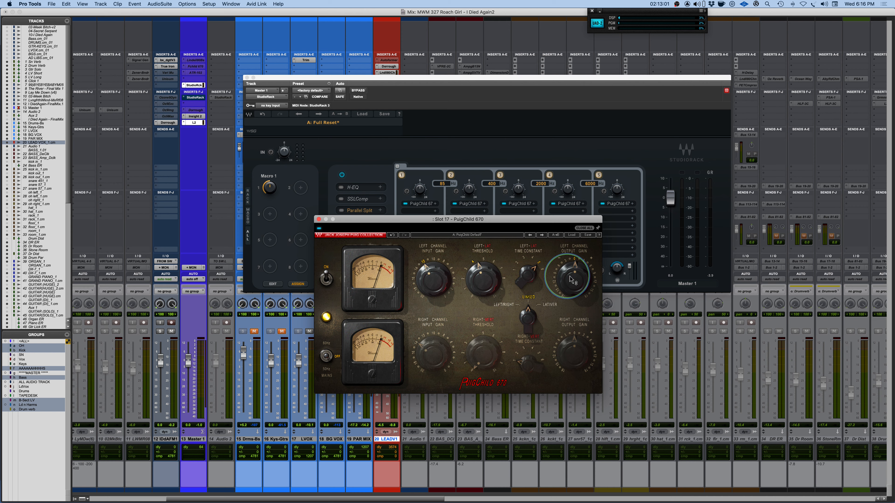
{"action": "left_click", "coordinate": [268, 186]}
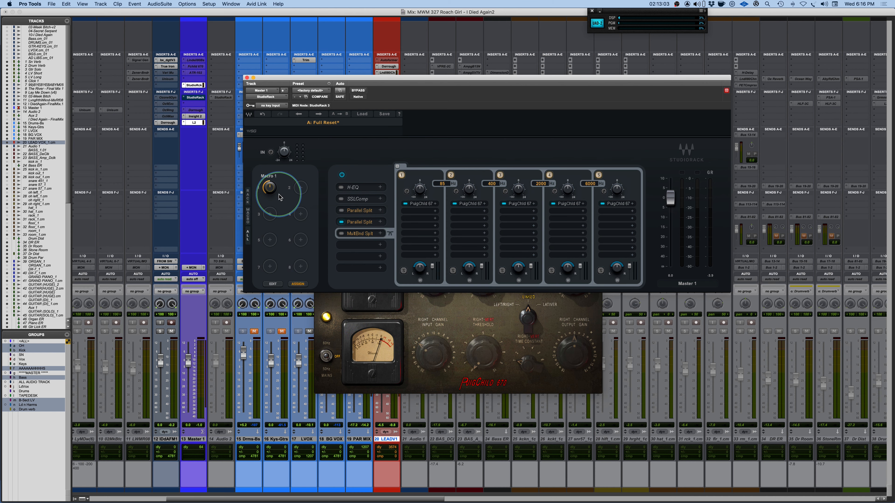
{"action": "left_click", "coordinate": [585, 310]}
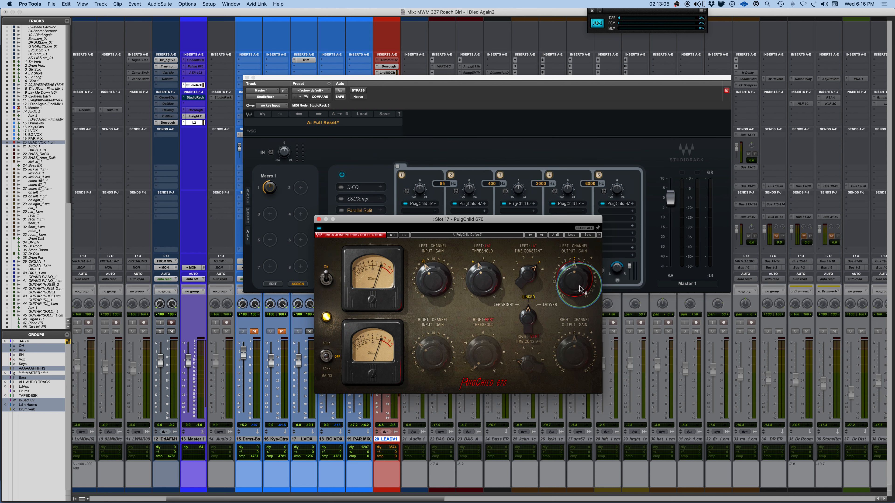
{"action": "left_click_drag", "start_coordinate": [520, 216], "coordinate": [570, 296]}
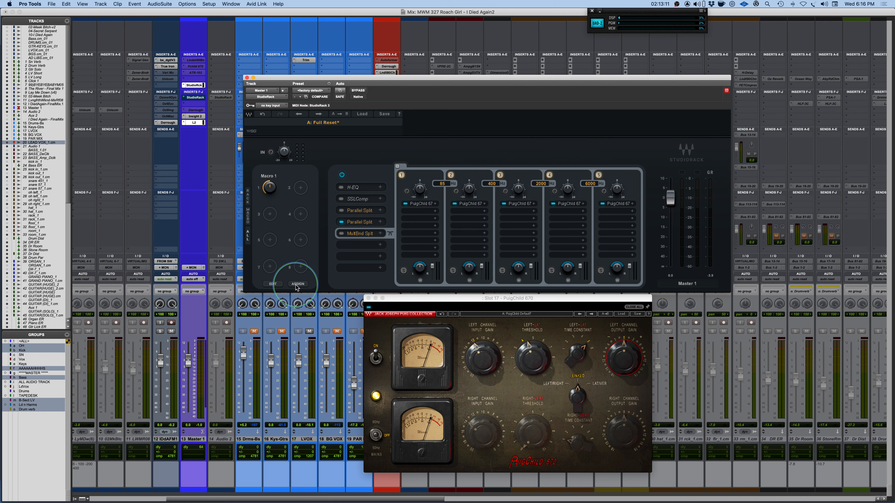
Open band 4's PuigChild 670 and add its left output gain to Macro 1
{"action": "left_click", "coordinate": [568, 204]}
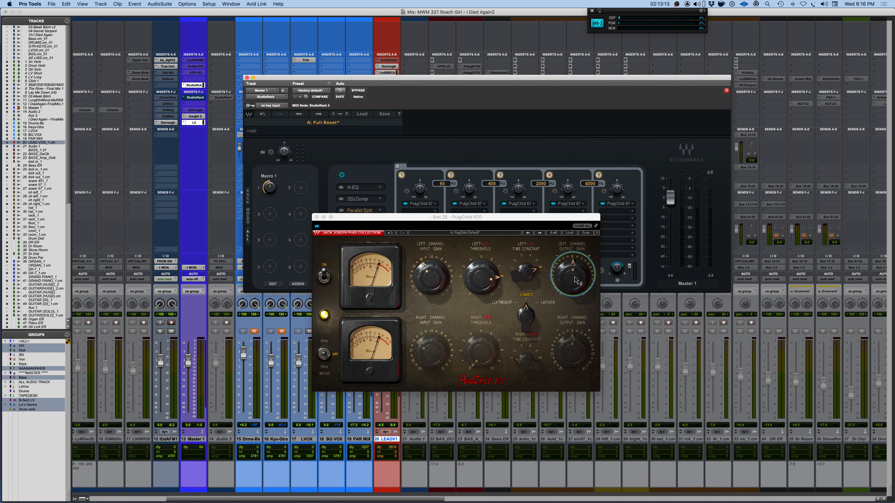
{"action": "right_click", "coordinate": [576, 278]}
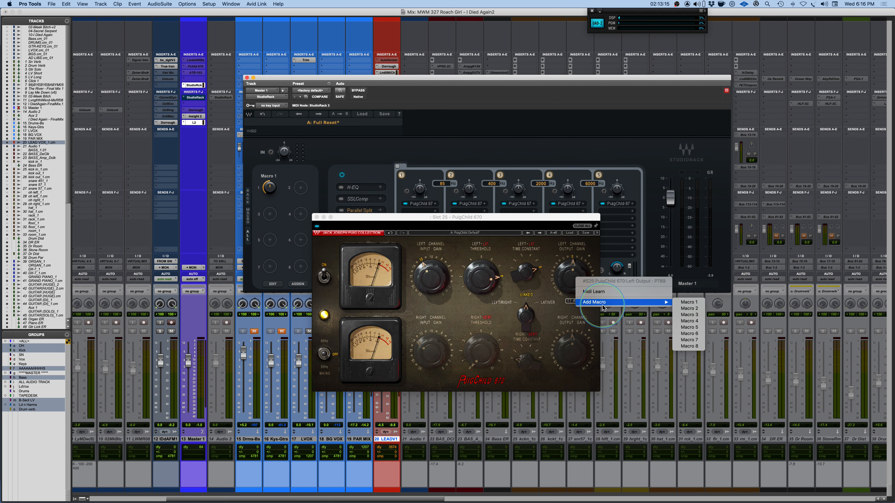
{"action": "left_click", "coordinate": [699, 299]}
{"action": "left_click", "coordinate": [599, 185]}
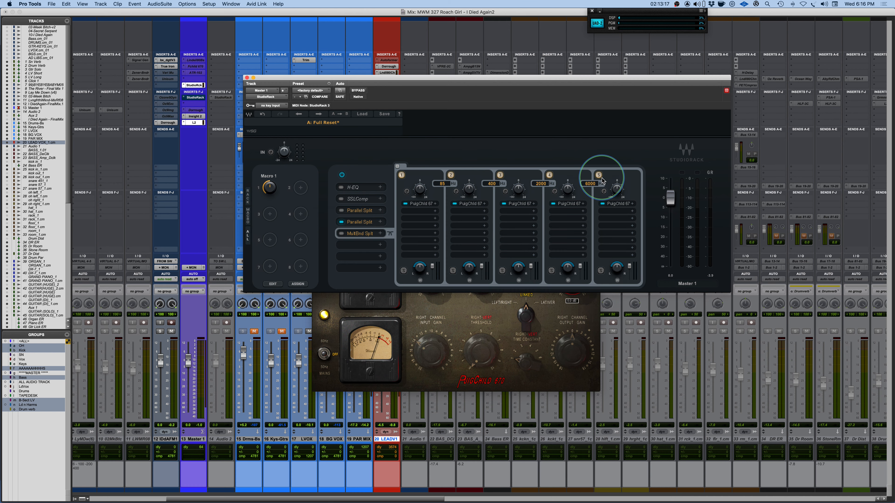
Open band 5's PuigChild 670 and add its left output gain to Macro 1
{"action": "left_click", "coordinate": [613, 203]}
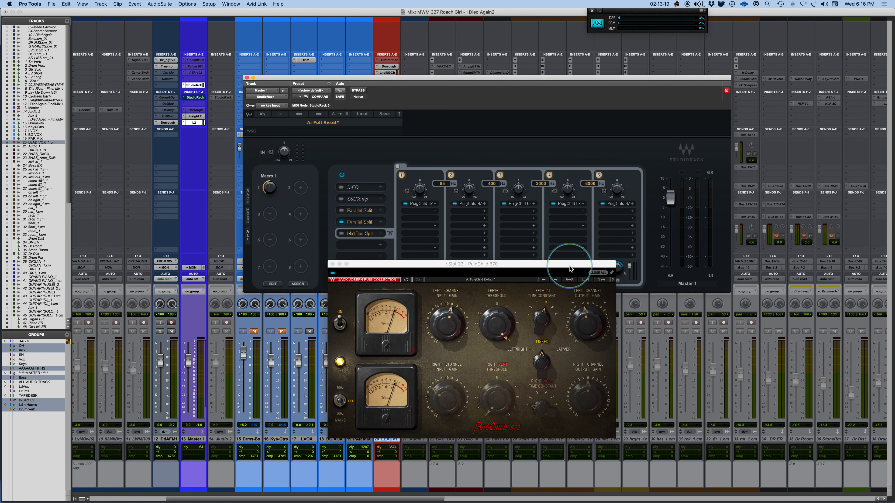
{"action": "right_click", "coordinate": [587, 325]}
{"action": "mouse_move", "coordinate": [620, 350]}
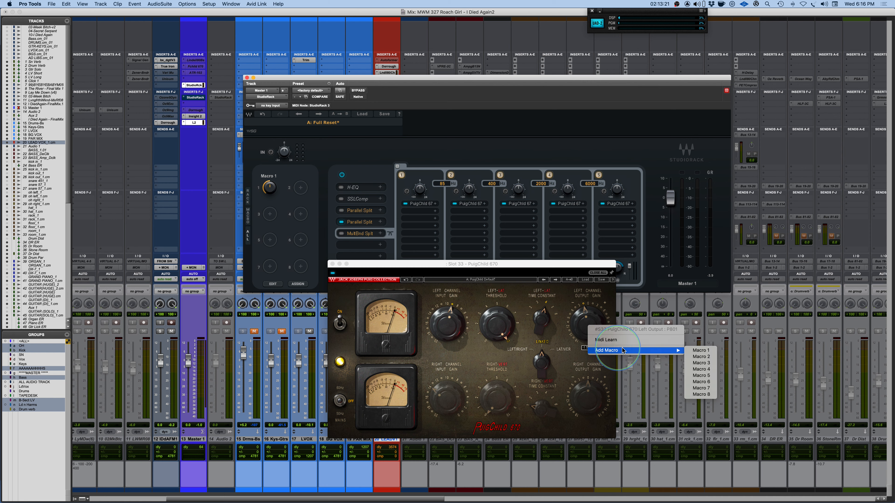
{"action": "left_click", "coordinate": [692, 351]}
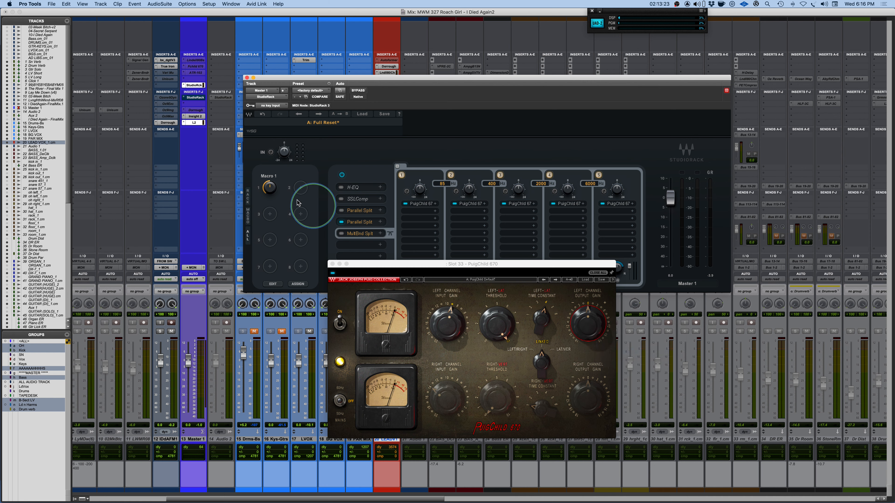
Open band 1's PuigChild 670, turn macro 1 and play the mix to test the linked output gains
{"action": "left_click", "coordinate": [423, 204]}
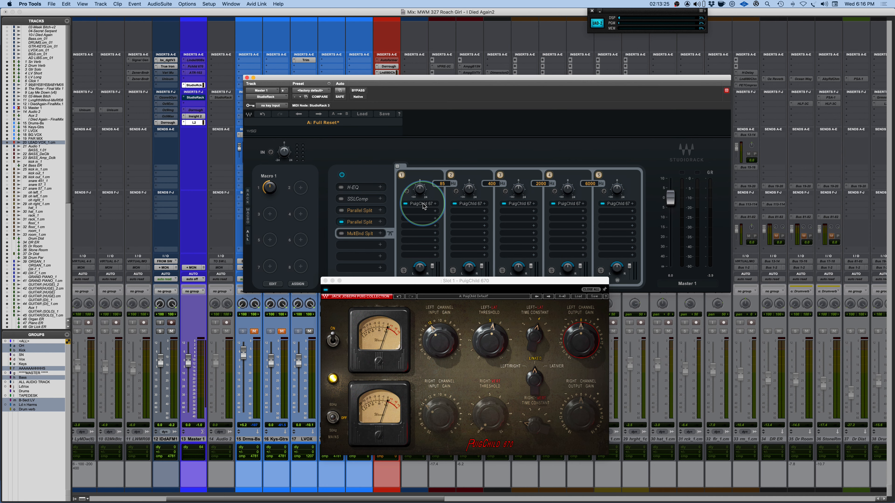
{"action": "mouse_move", "coordinate": [266, 185]}
{"action": "left_mouse_down"}
{"action": "mouse_move", "coordinate": [267, 257]}
{"action": "mouse_move", "coordinate": [262, 132]}
{"action": "mouse_move", "coordinate": [259, 179]}
{"action": "left_mouse_up"}
{"action": "key", "text": "space"}
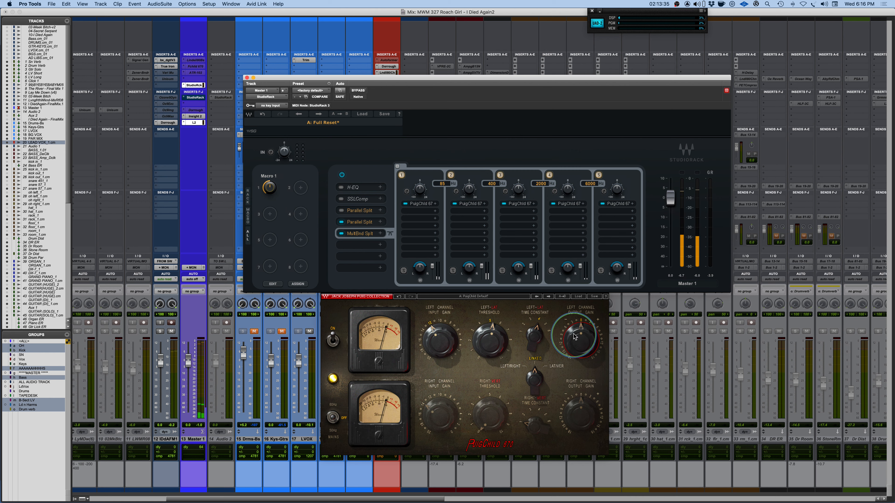
{"action": "mouse_move", "coordinate": [573, 331]}
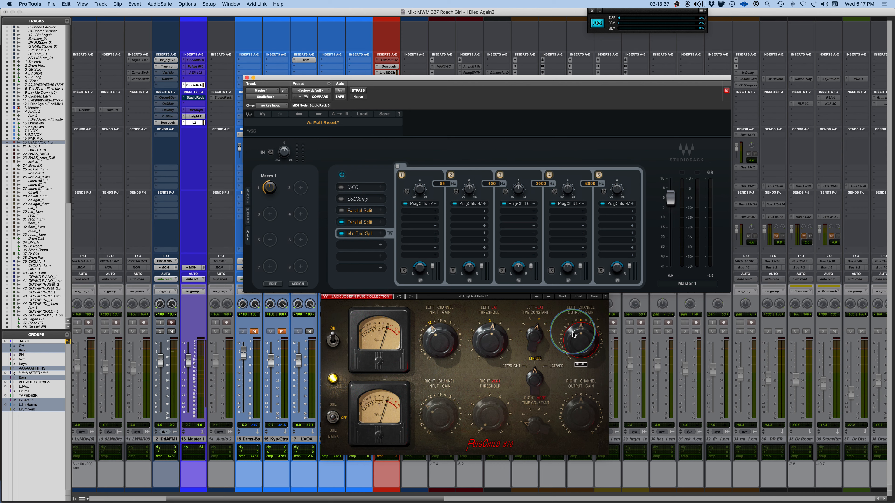
Examine the targets offered for macro 2 and the macro options of band 1's left input gain
{"action": "left_click", "coordinate": [300, 193]}
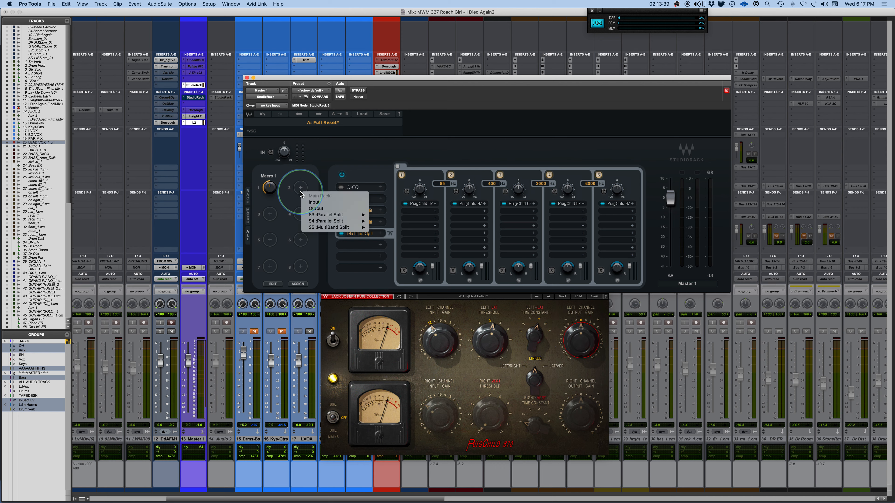
{"action": "left_click", "coordinate": [295, 176]}
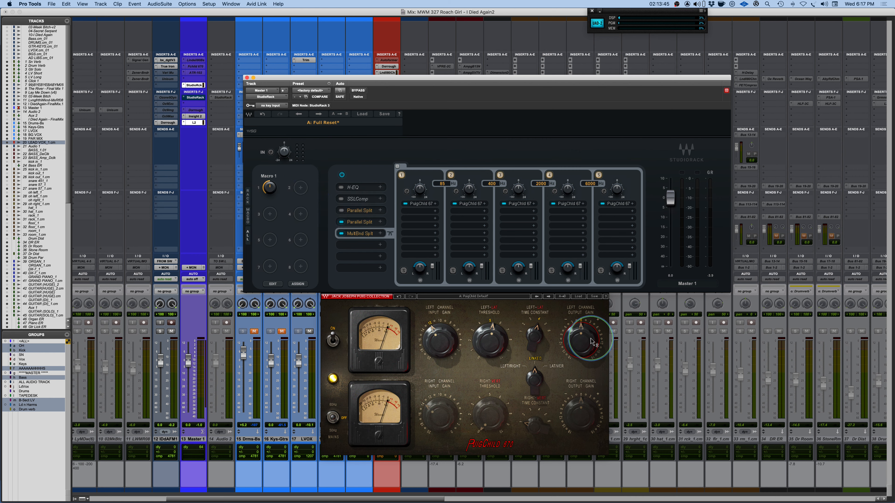
{"action": "right_click", "coordinate": [439, 348]}
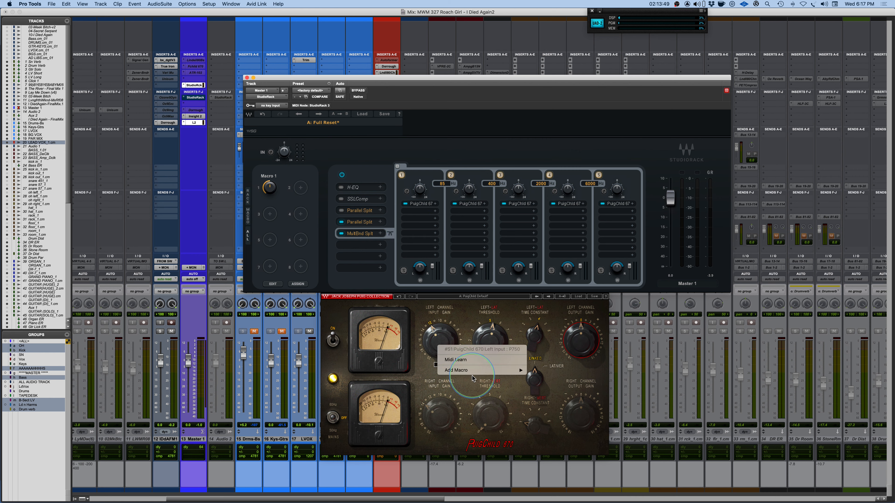
{"action": "mouse_move", "coordinate": [473, 372]}
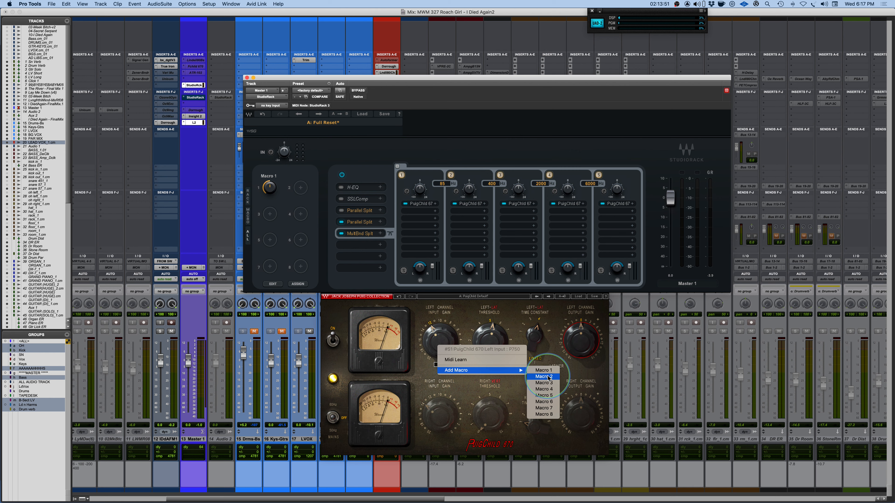
{"action": "left_click", "coordinate": [456, 323]}
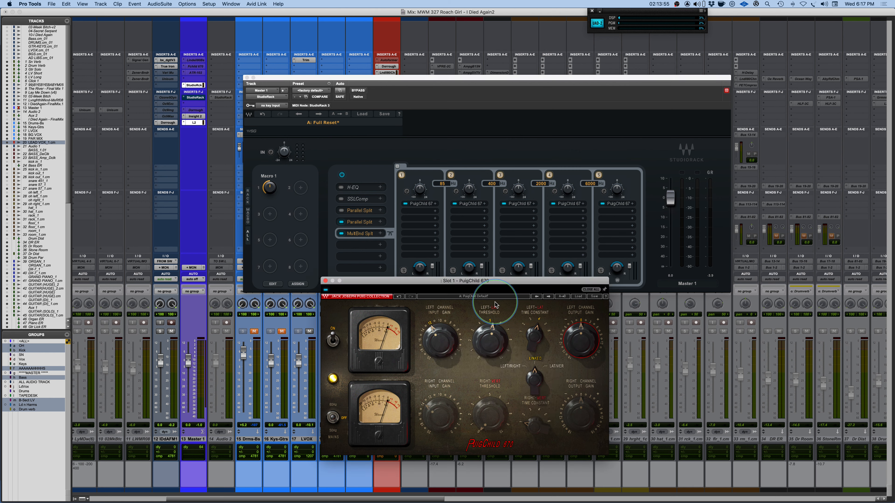
Close band 1's PuigChild 670, insert a Parallel Split below it in band 1, and move the split's window above the rack
{"action": "left_click", "coordinate": [324, 282]}
{"action": "left_click_drag", "start_coordinate": [525, 78], "coordinate": [506, 133]}
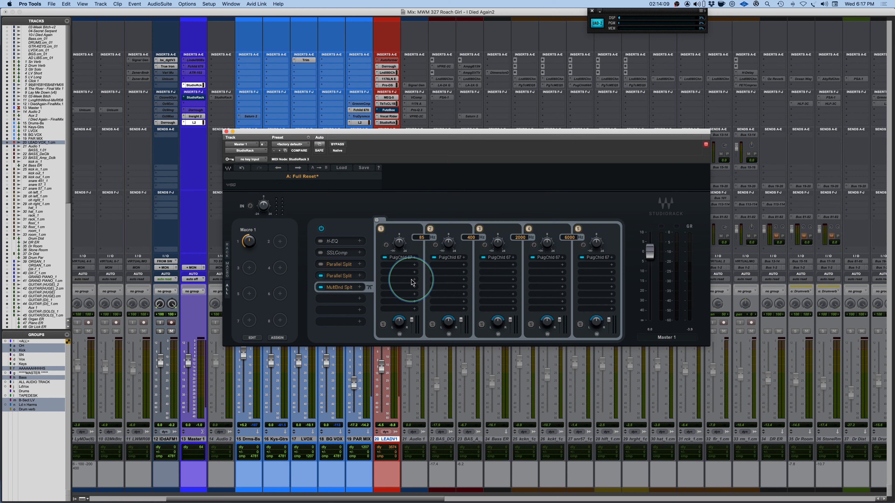
{"action": "left_click", "coordinate": [414, 274]}
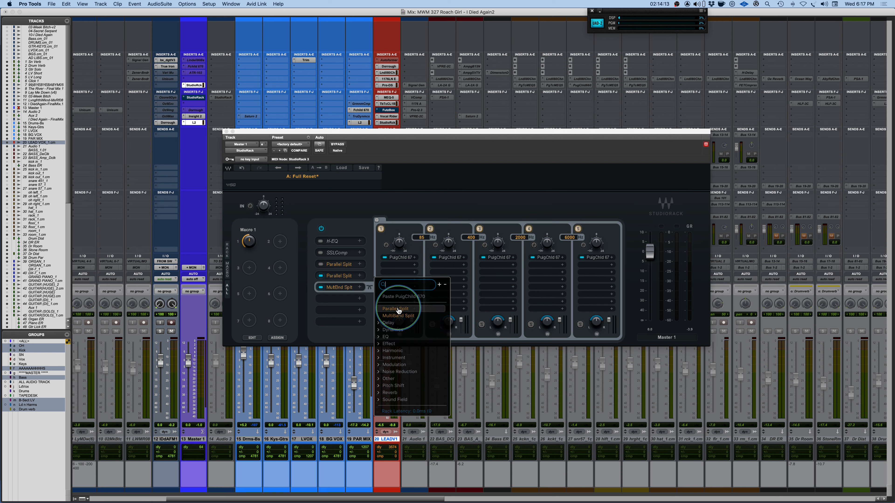
{"action": "left_click", "coordinate": [395, 308]}
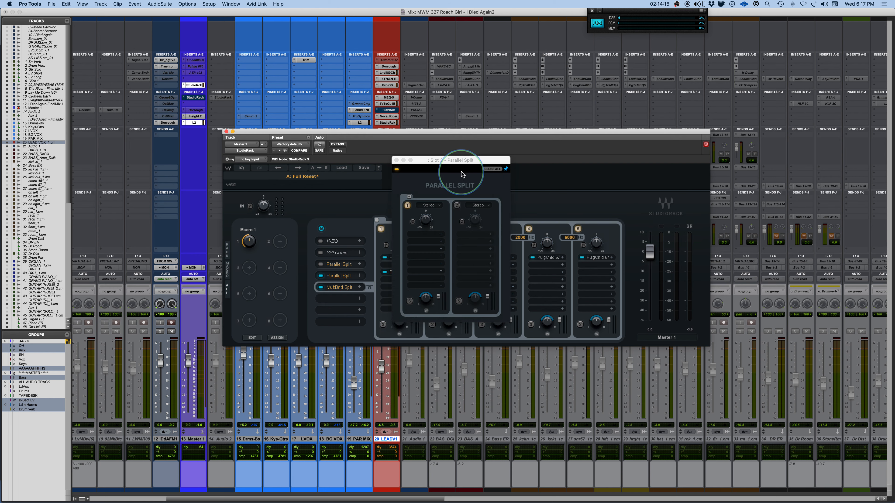
{"action": "left_click_drag", "start_coordinate": [469, 160], "coordinate": [506, 57]}
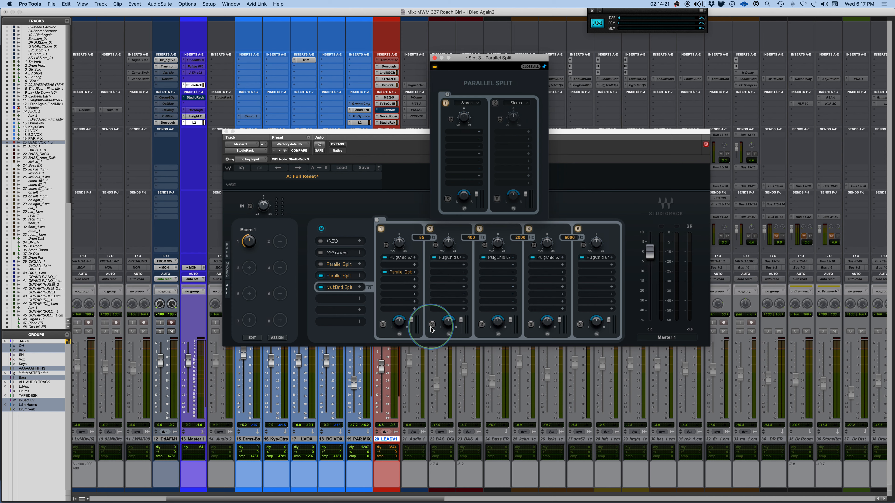
Display the Parallel Split in rack slot 3 and view the plug-in choices offered for its first chain
{"action": "left_click", "coordinate": [345, 265]}
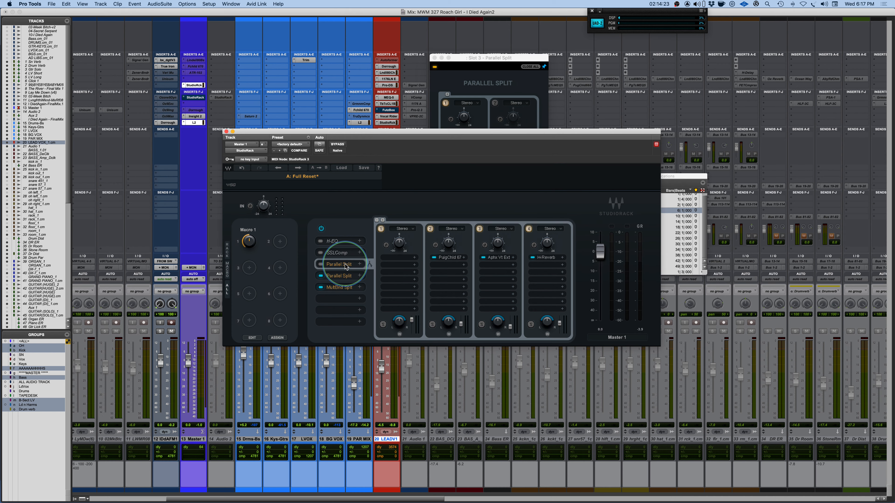
{"action": "left_click", "coordinate": [414, 272]}
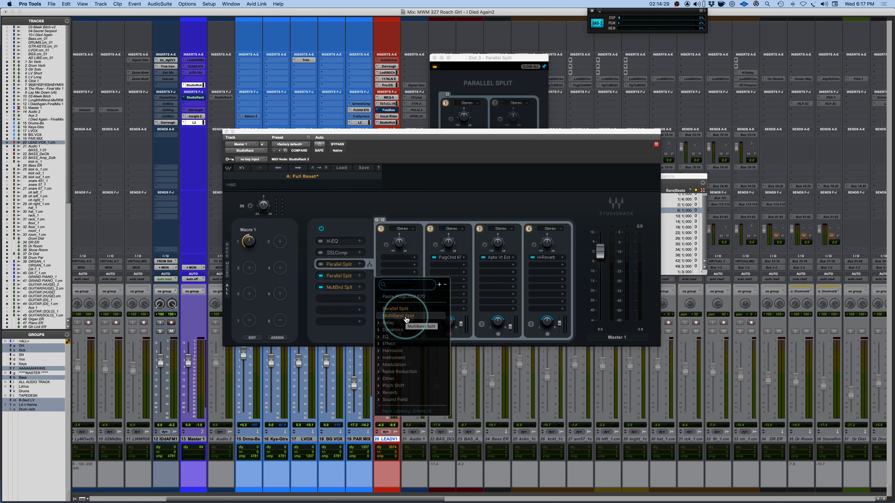
{"action": "left_click", "coordinate": [472, 196]}
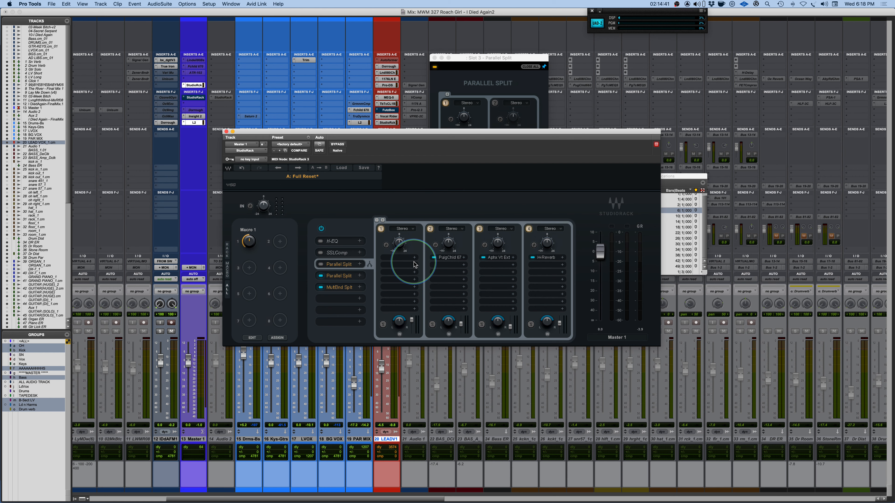
Insert a Parallel Split in the sixth rack slot, below the MultiBand Split, and expand it to five parallel chains
{"action": "left_click", "coordinate": [358, 300]}
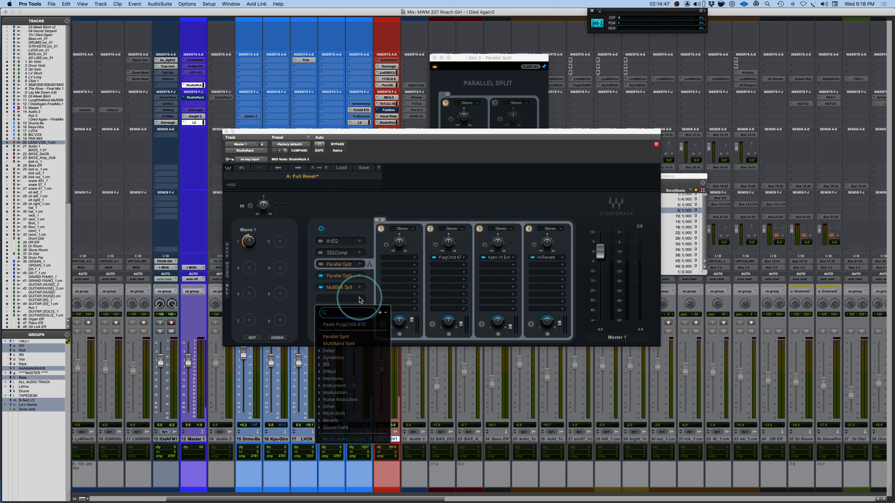
{"action": "left_click", "coordinate": [360, 299]}
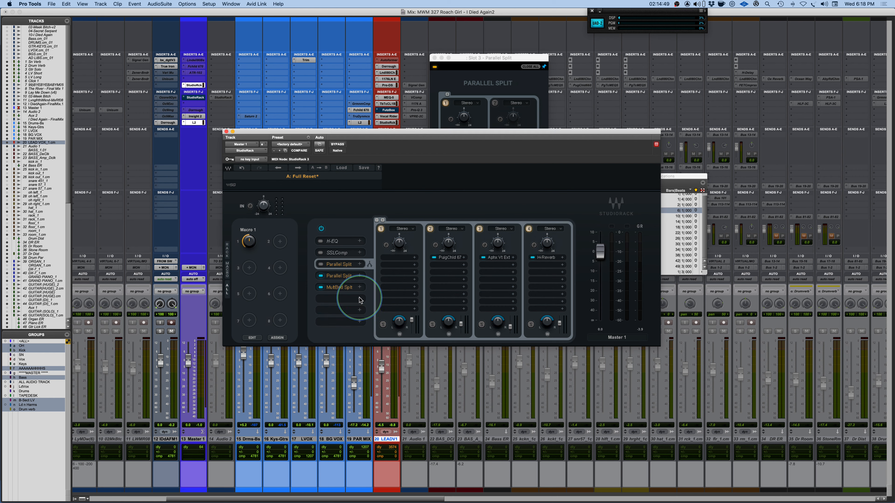
{"action": "left_click", "coordinate": [360, 301]}
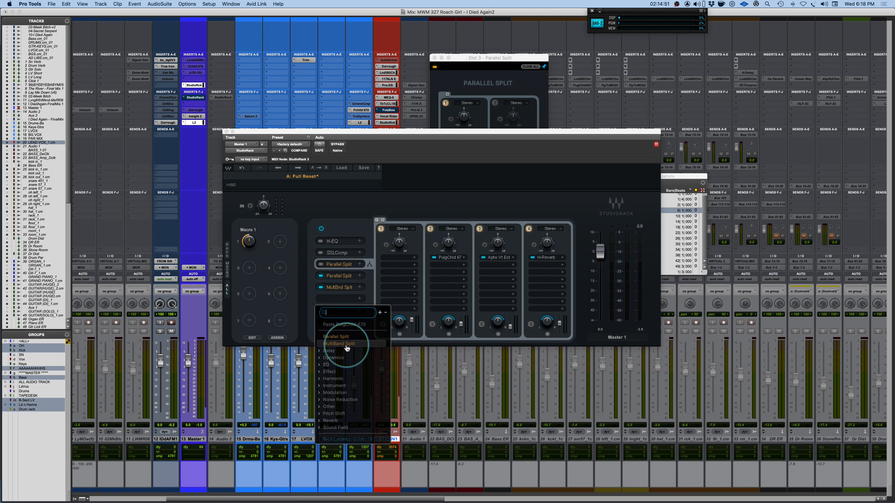
{"action": "left_click", "coordinate": [338, 337]}
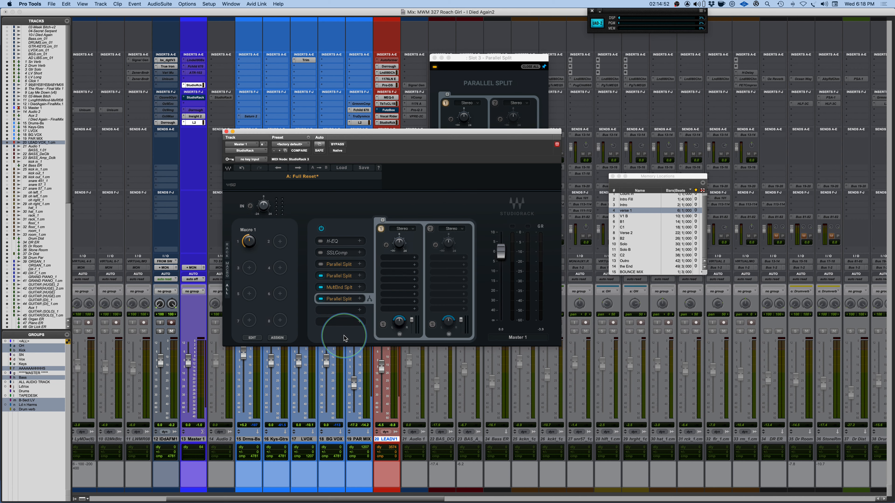
{"action": "left_click", "coordinate": [382, 220]}
{"action": "left_click", "coordinate": [382, 220]}
{"action": "left_click", "coordinate": [382, 220]}
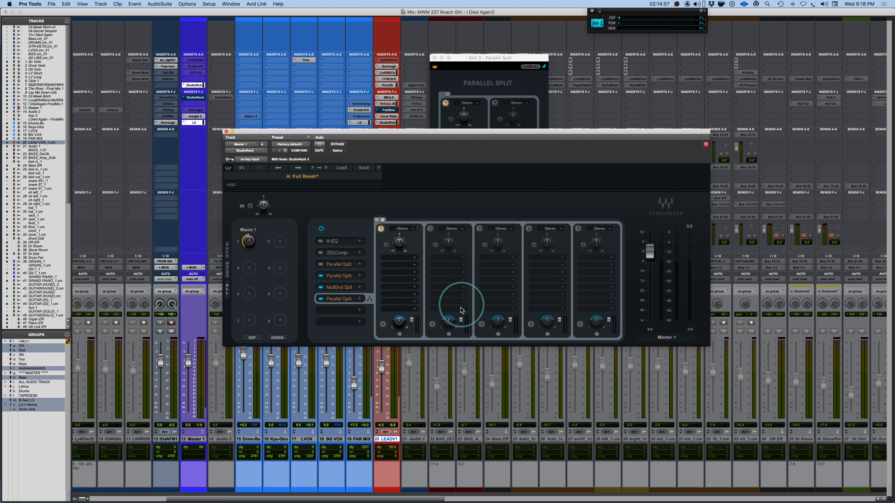
Activate all five chains of the sixth slot's Parallel Split and try soloing individual chains, leaving chain 5 soloed
{"action": "left_click", "coordinate": [430, 228]}
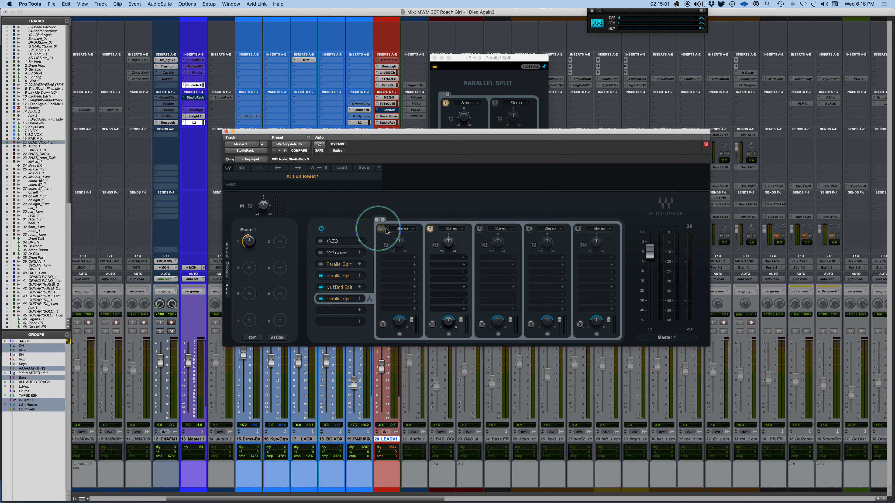
{"action": "left_click", "coordinate": [480, 228]}
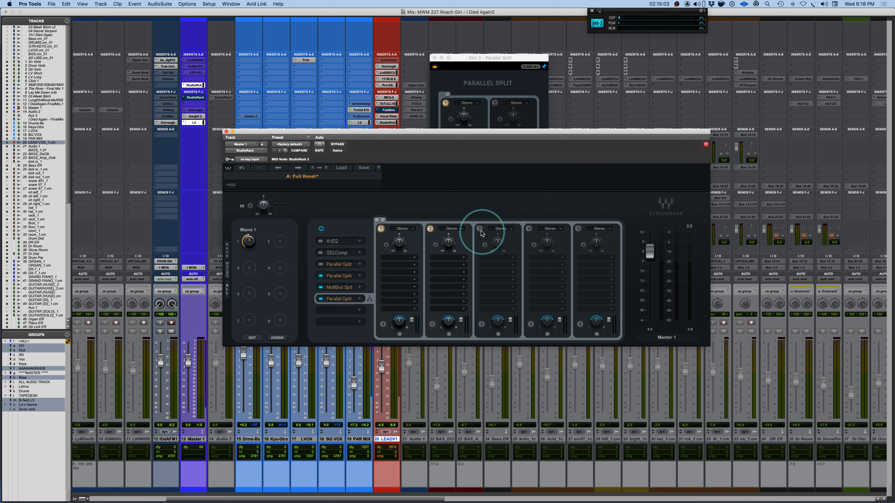
{"action": "left_click", "coordinate": [529, 228]}
{"action": "left_click", "coordinate": [578, 229]}
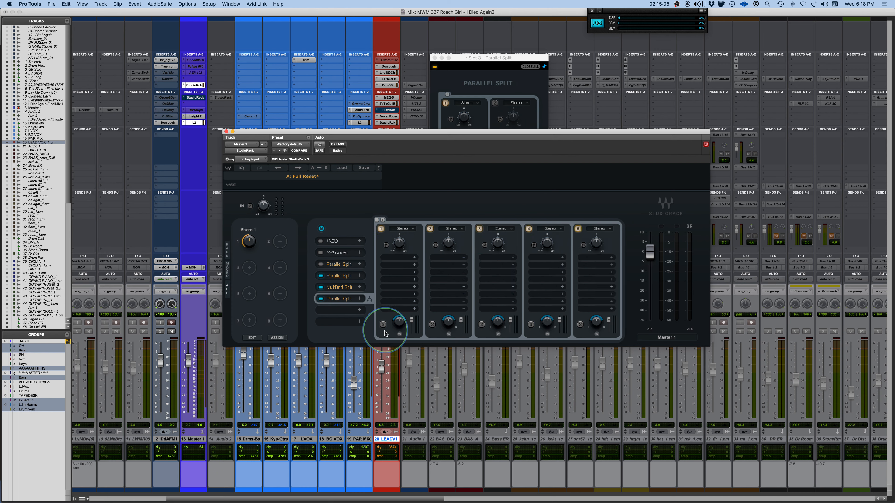
{"action": "left_click", "coordinate": [432, 324]}
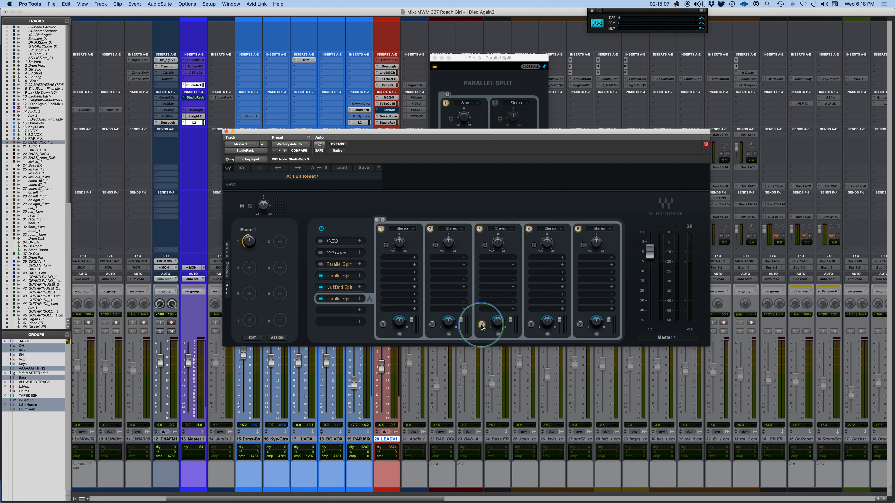
{"action": "left_click", "coordinate": [580, 324]}
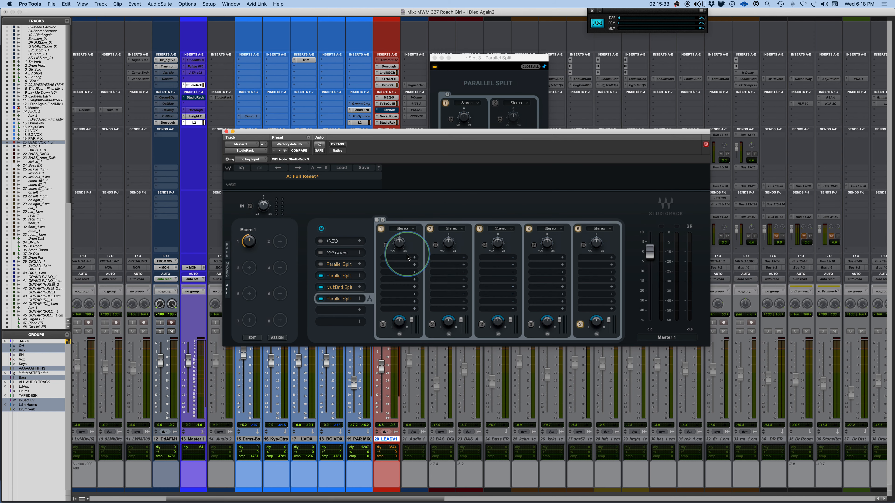
Reposition the StudioRack window, close the floating Parallel Split window, and switch to the Plugin of the Week presentation
{"action": "left_click_drag", "start_coordinate": [460, 144], "coordinate": [428, 177]}
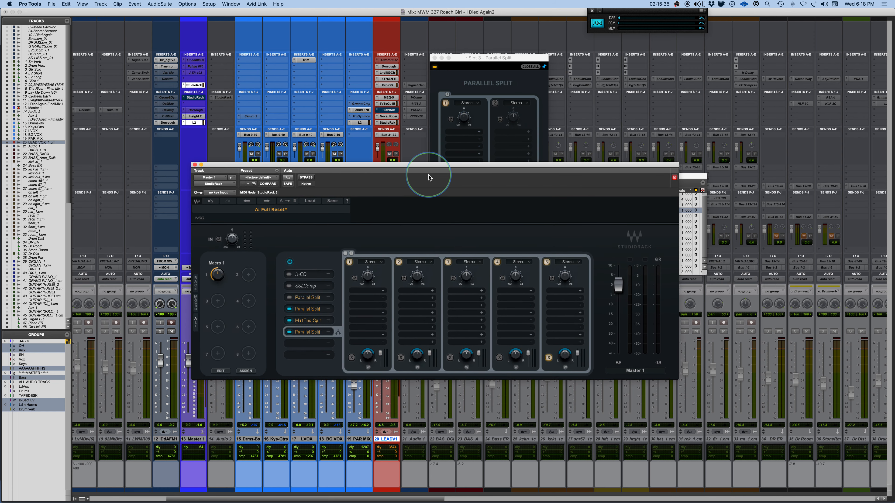
{"action": "left_click", "coordinate": [434, 58]}
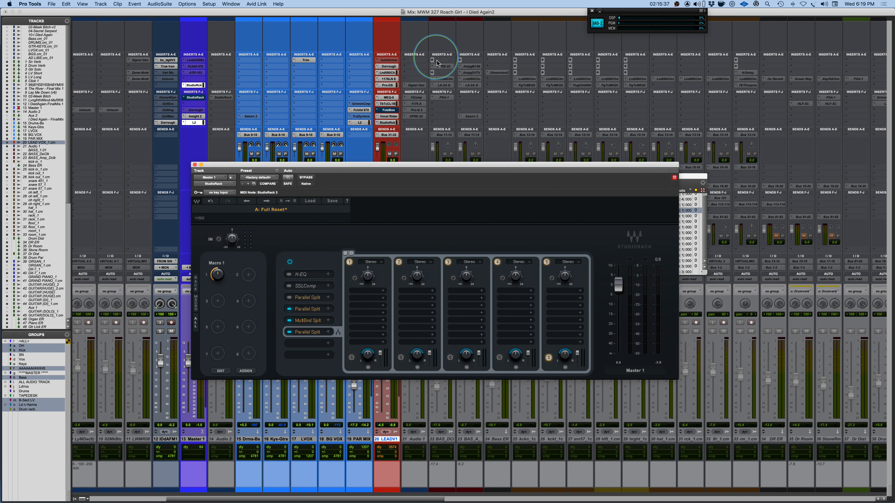
{"action": "left_click_drag", "start_coordinate": [504, 170], "coordinate": [513, 163]}
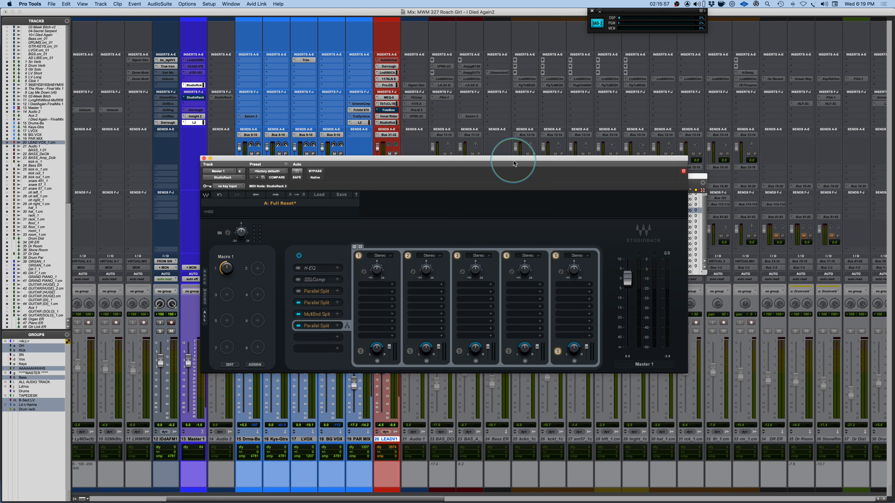
{"action": "key", "text": "super+Tab"}
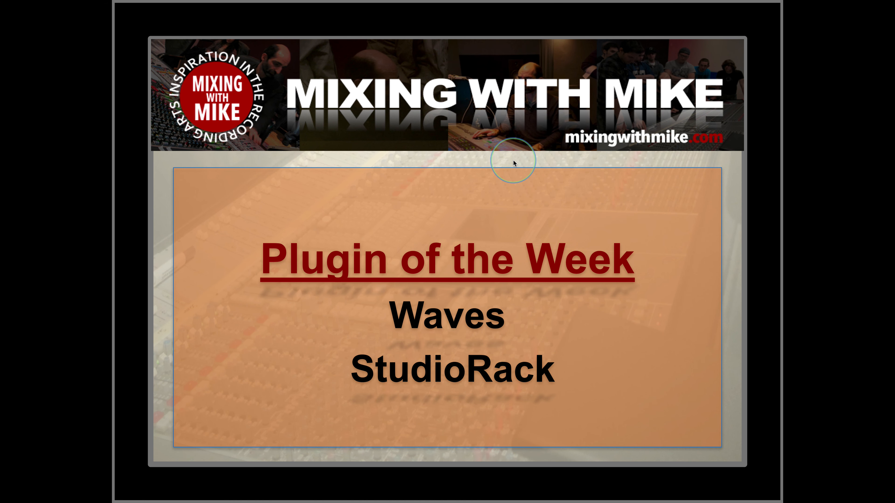